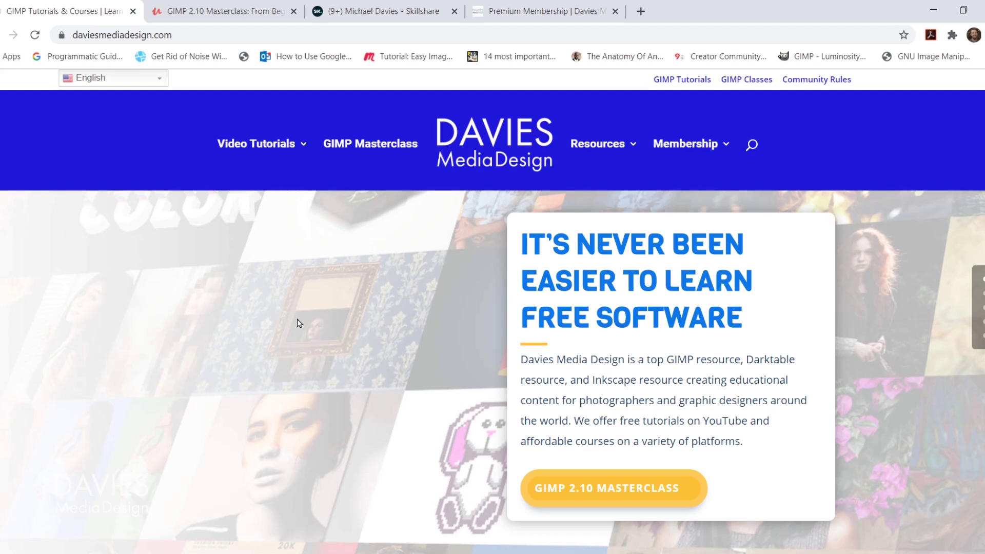
Show only the bottom original couple photo layer, hiding the three edited layers above it.
scroll(307, 332, "down", 8)
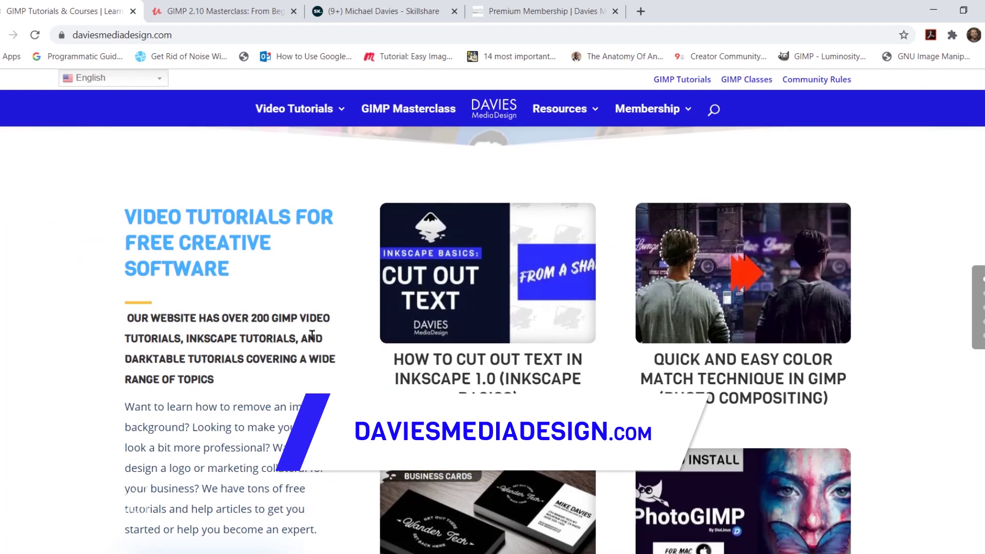
scroll(328, 341, "down", 15)
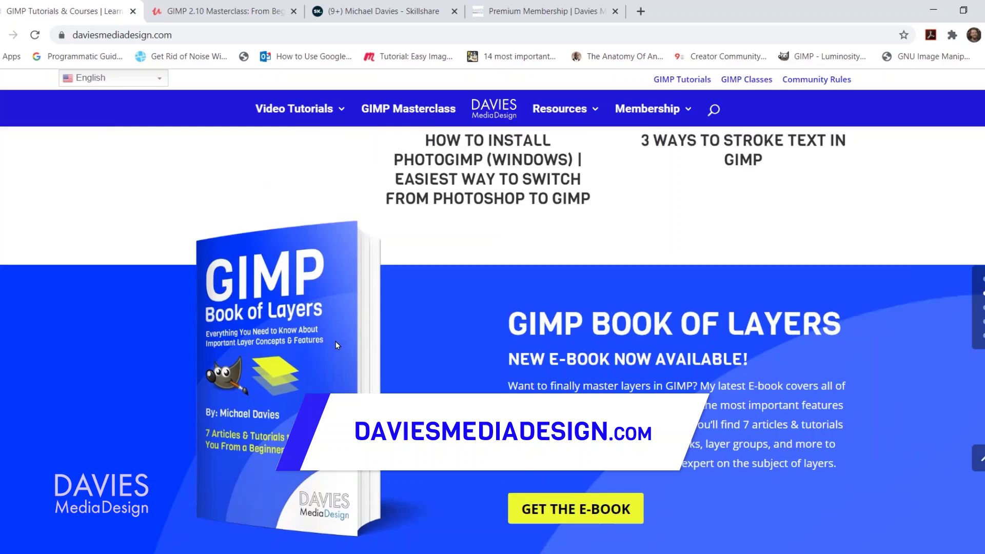
scroll(340, 341, "down", 10)
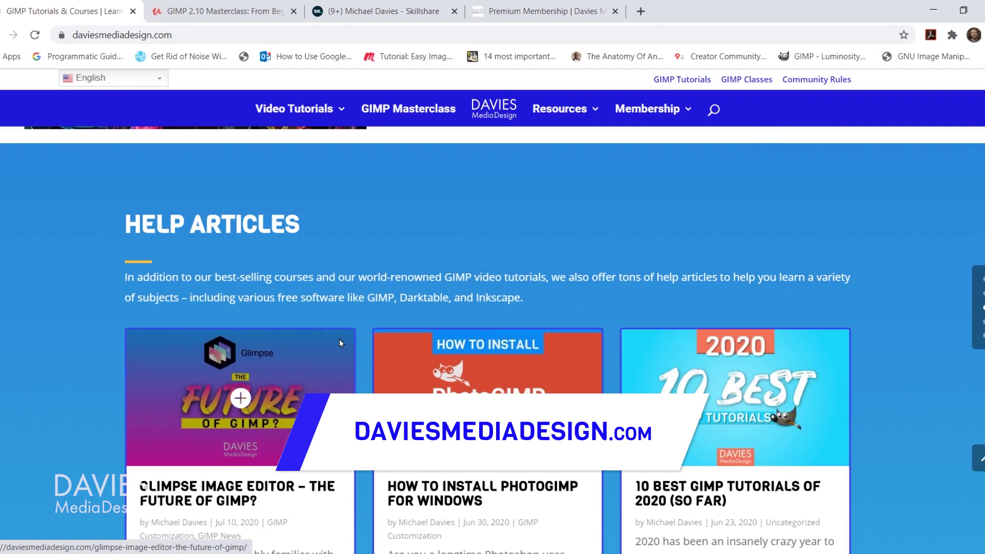
scroll(347, 340, "down", 8)
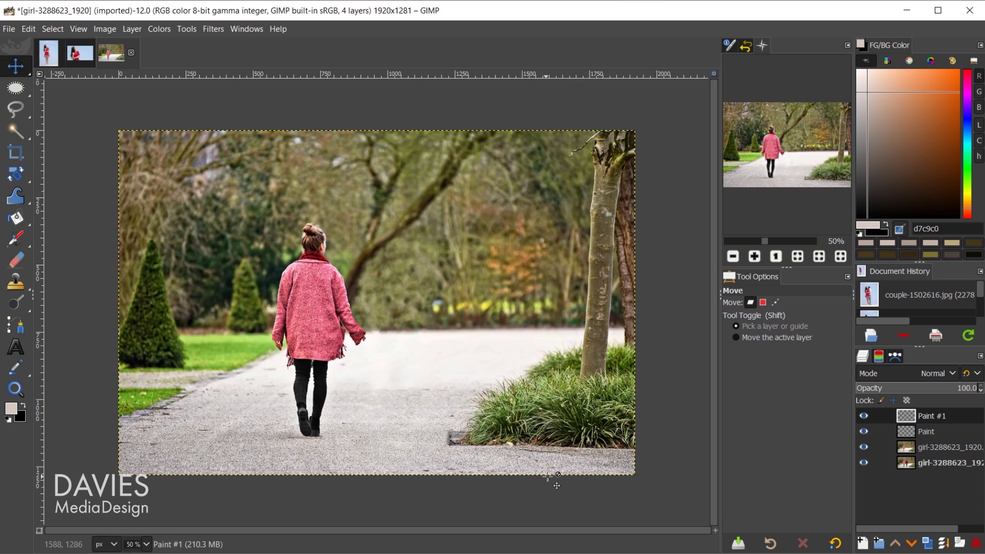
left_click(864, 462, "shift")
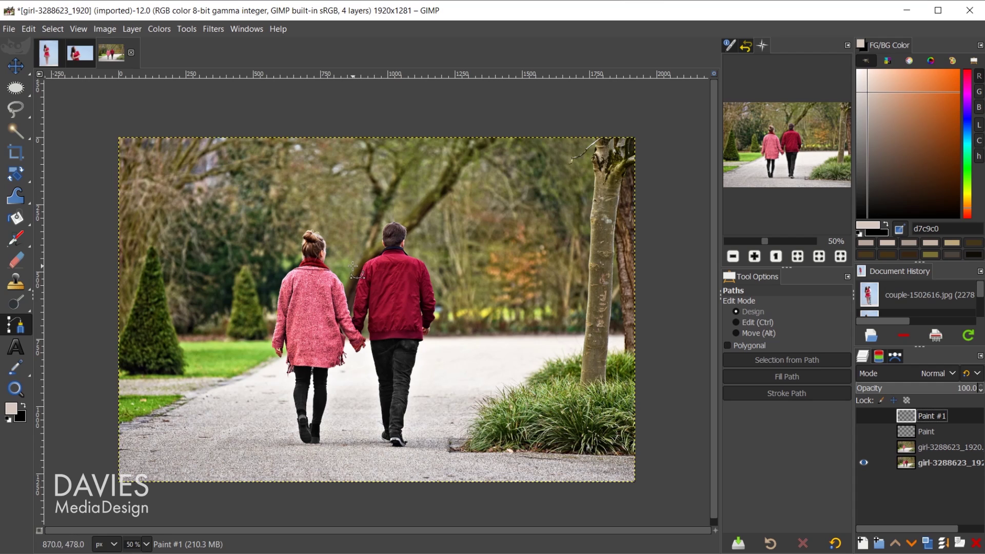
Reopen girl-3288623_1920.jpg from the recent files as a new image.
left_click(9, 29)
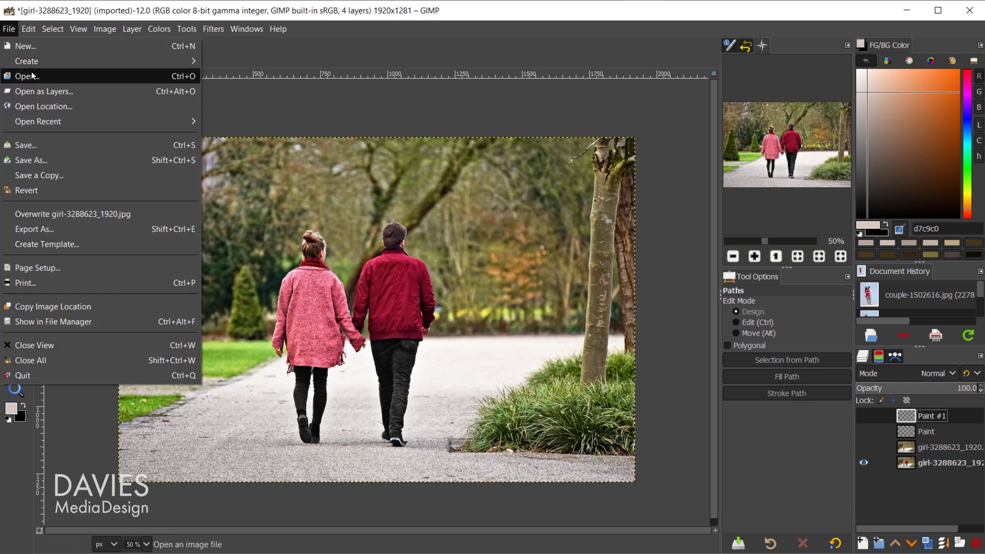
mouse_move(65, 123)
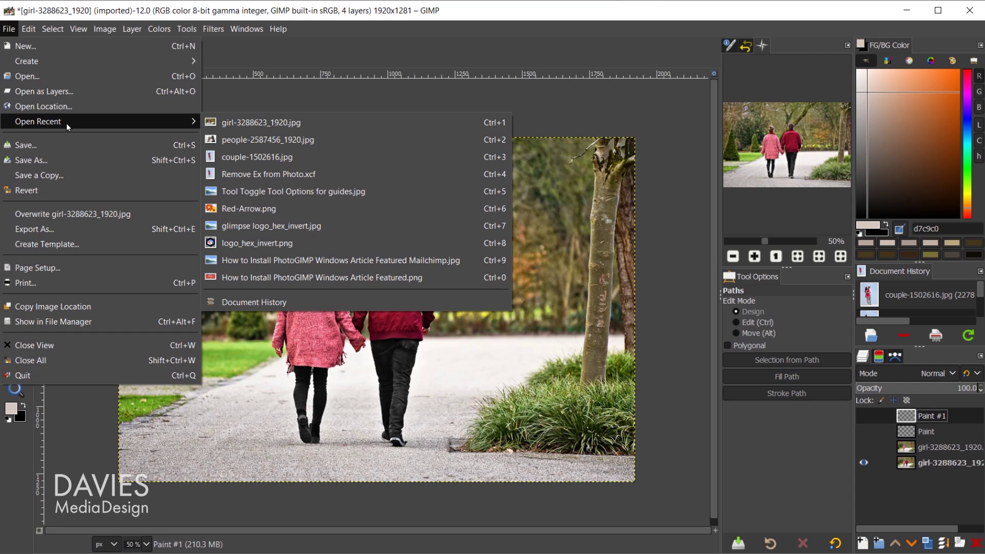
left_click(251, 123)
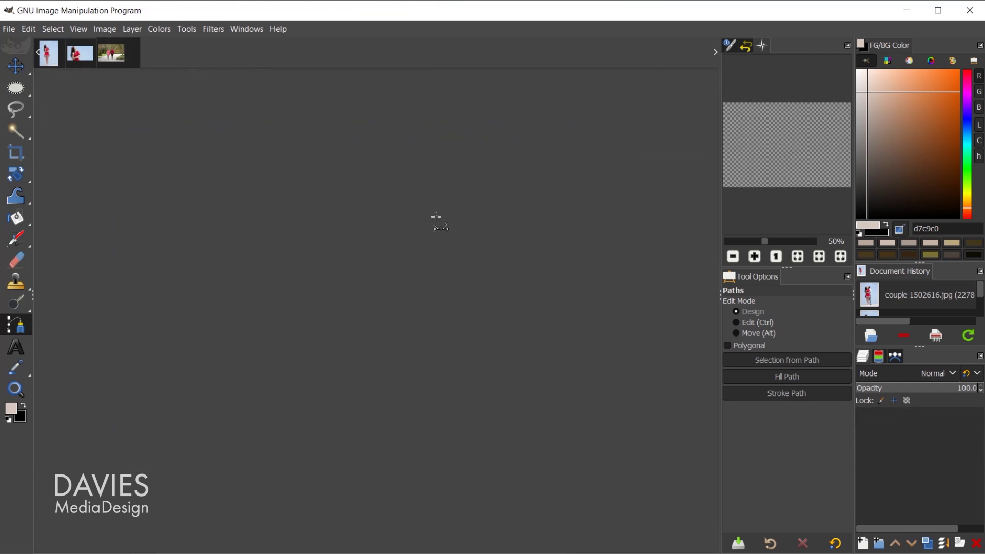
Zoom in on the couple's joined hands and sleeves.
key("ctrl")
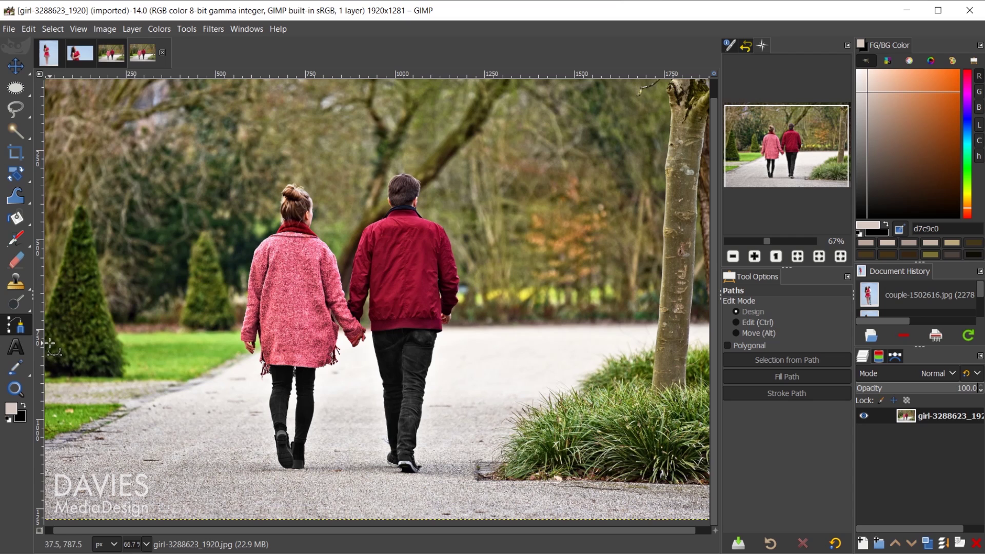
scroll(364, 334, "up", 4, "ctrl")
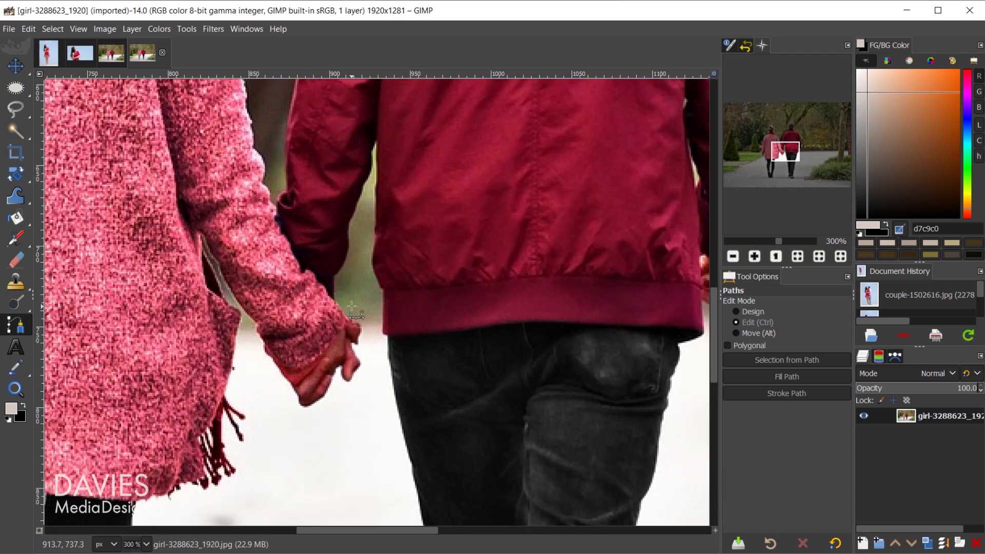
scroll(351, 307, "up", 1, "ctrl")
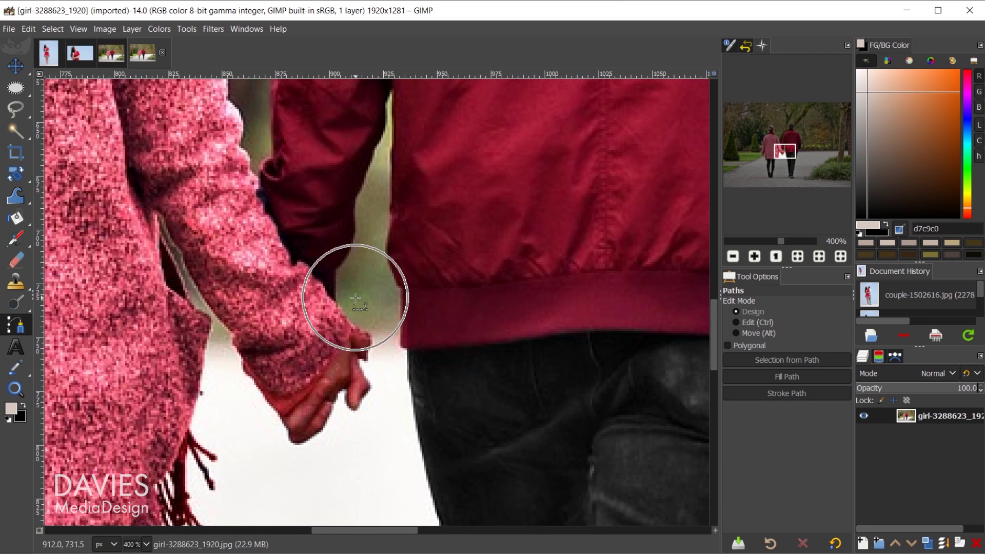
scroll(458, 352, "up", 4)
scroll(431, 341, "down", 4)
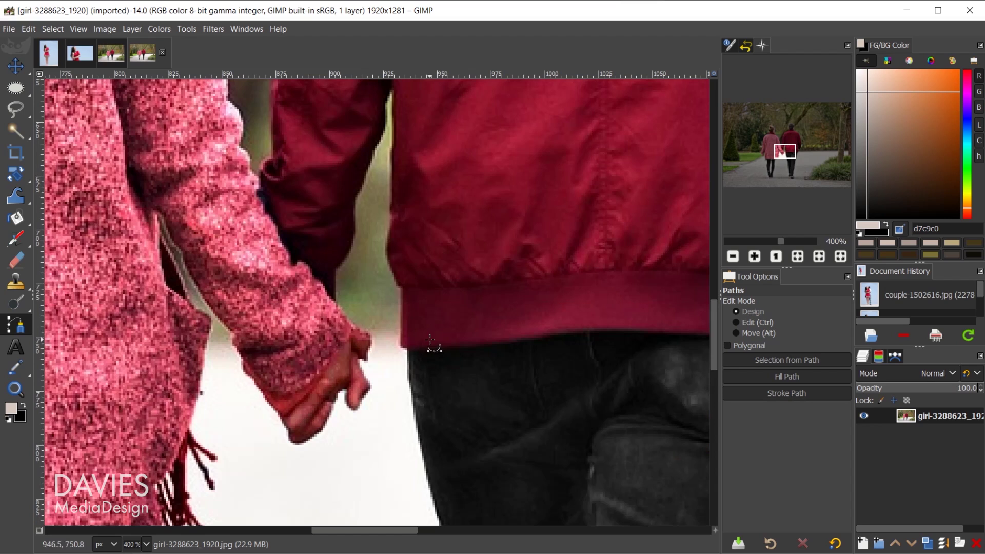
scroll(402, 350, "up", 2)
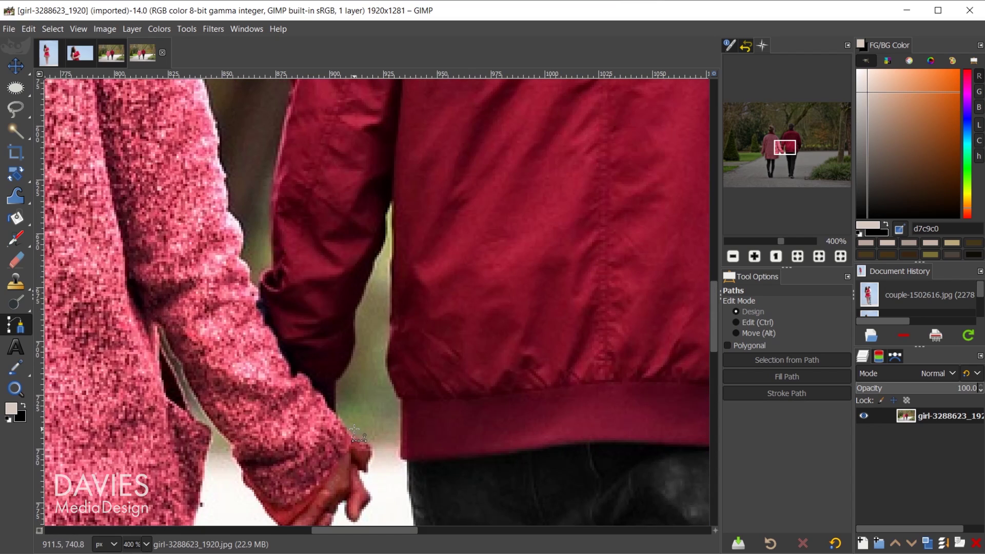
scroll(339, 422, "up", 2, "ctrl")
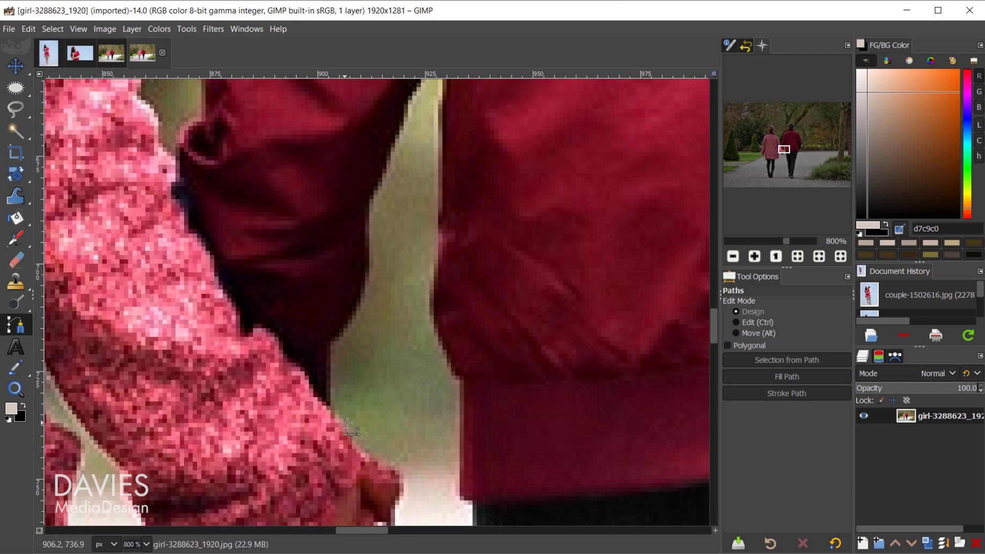
Start the path at the woman's sleeve edge and trace between the sleeves up to the man's cuff.
left_click(334, 412)
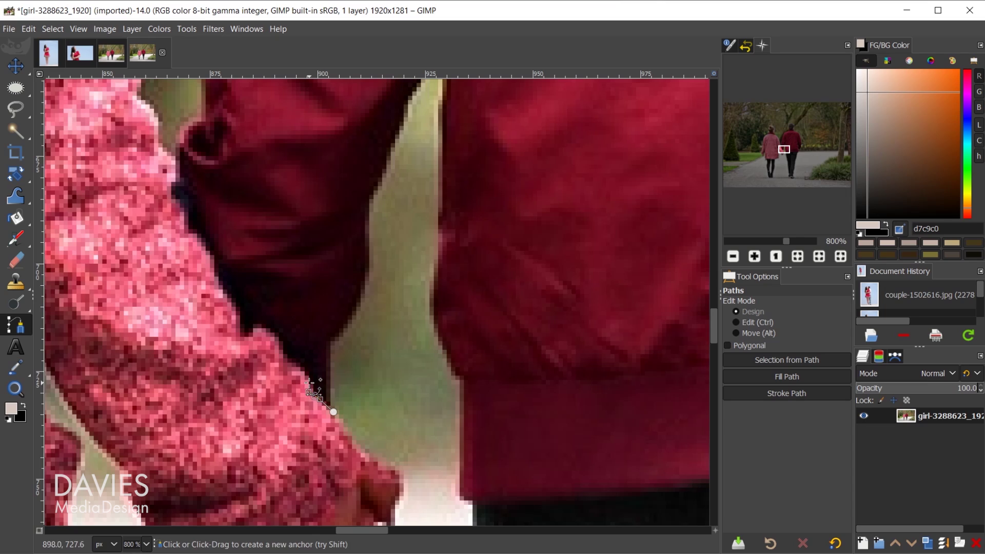
left_click(314, 396)
left_click(310, 379)
left_click_drag(283, 361, 280, 358)
left_click(281, 348)
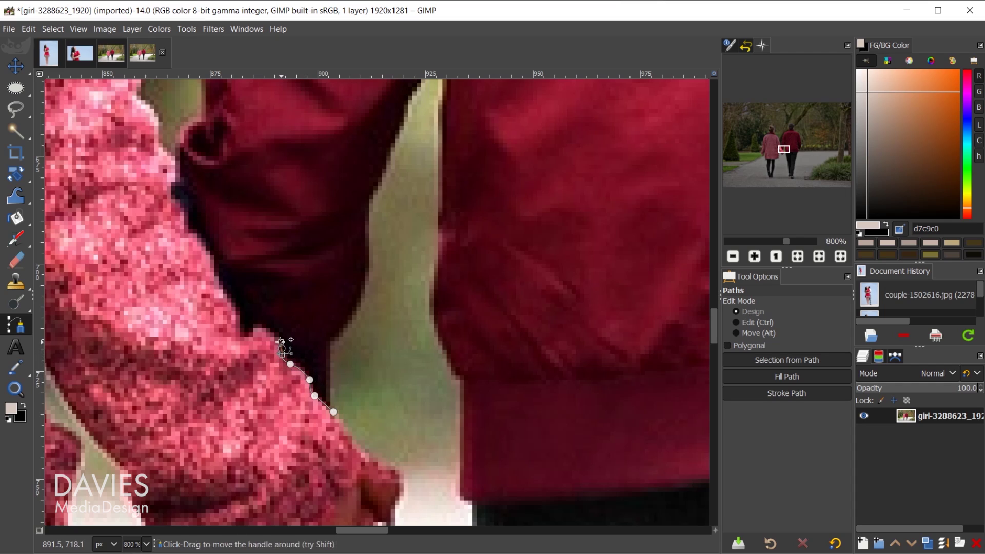
left_click(274, 334)
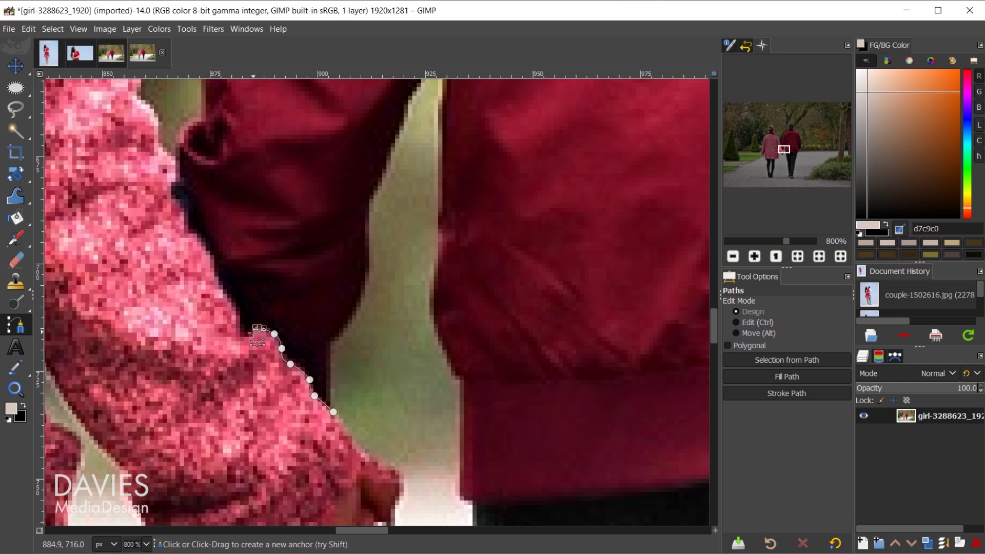
left_click(260, 328)
left_click(250, 336)
left_click(241, 326)
left_click(237, 307)
left_click(224, 289)
left_click(215, 270)
left_click(213, 253)
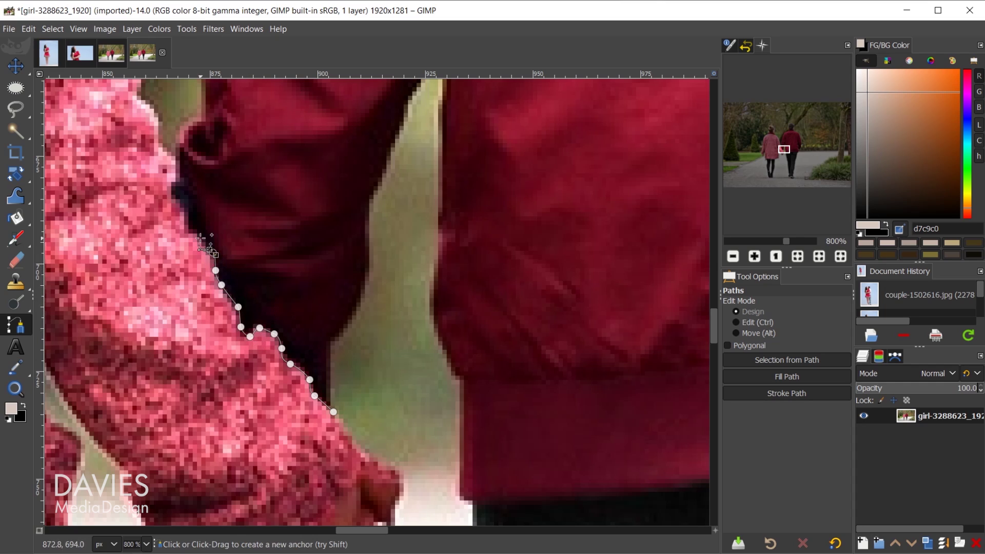
left_click(196, 233)
left_click(188, 231)
left_click(187, 210)
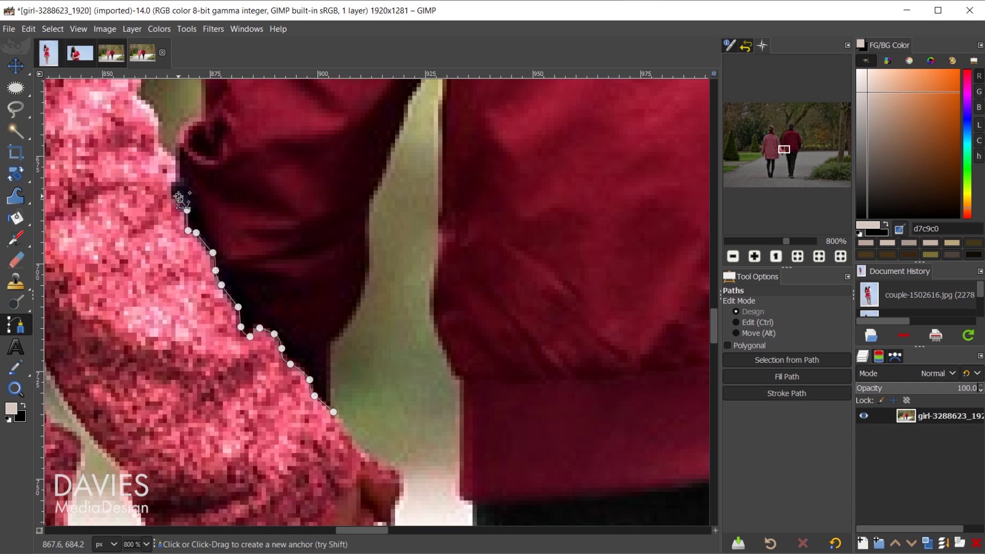
left_click(179, 197)
left_click(168, 192)
left_click(175, 186)
left_click(180, 170)
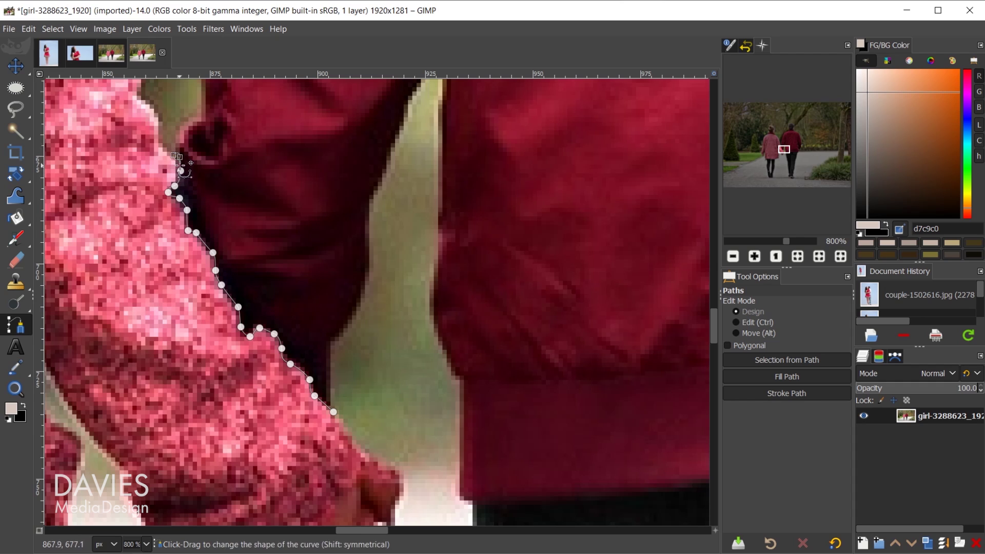
Extend the path up the outer edge of the man's arm and sleeve toward his shoulder.
scroll(176, 156, "up", 3)
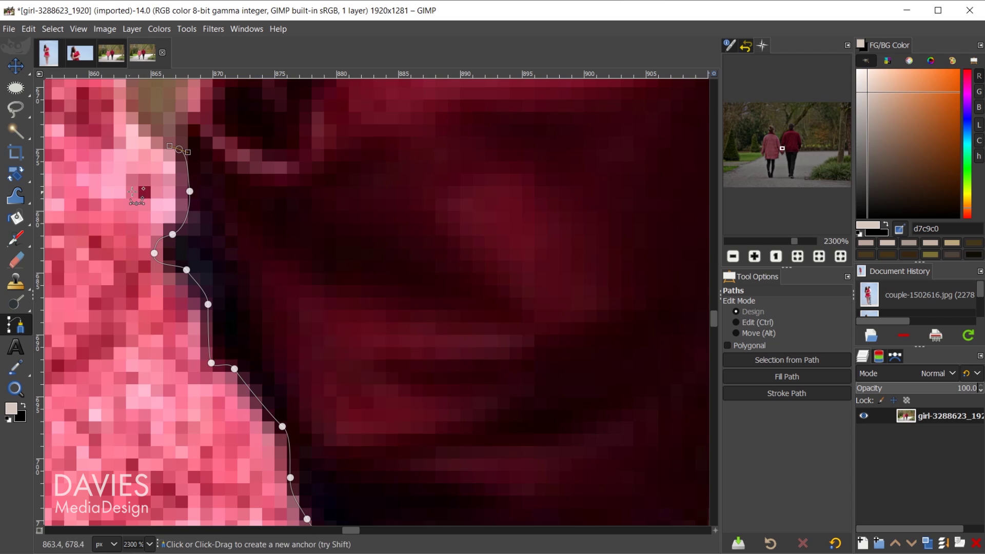
scroll(215, 231, "down", 2)
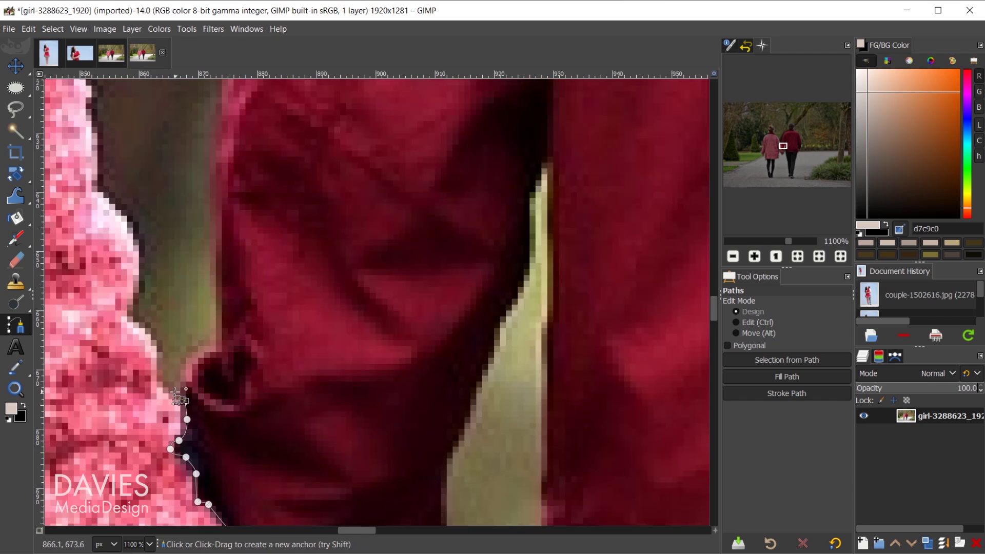
left_click(173, 370)
left_click(207, 330)
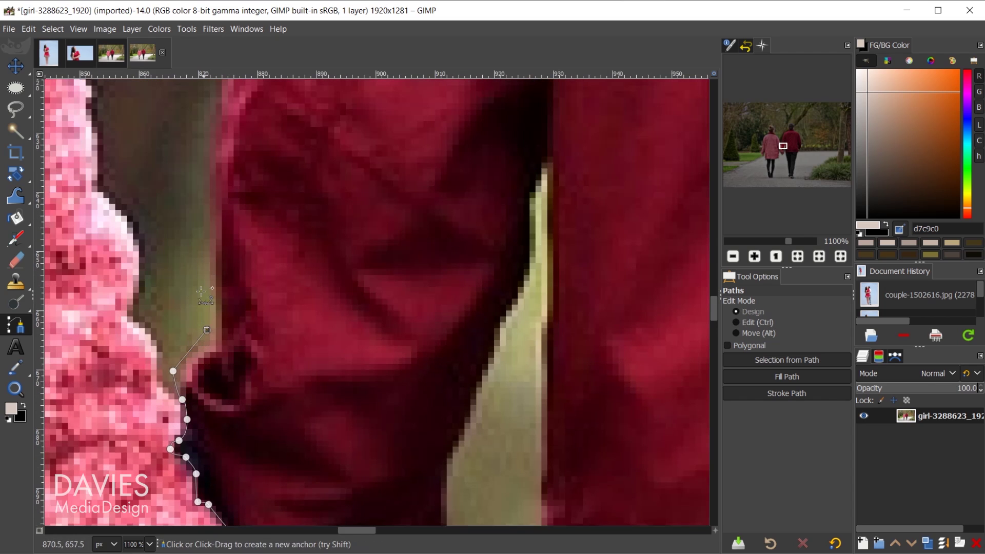
left_click(208, 175)
scroll(223, 245, "up", 3)
left_click(204, 270)
left_click(233, 148)
scroll(266, 205, "up", 2)
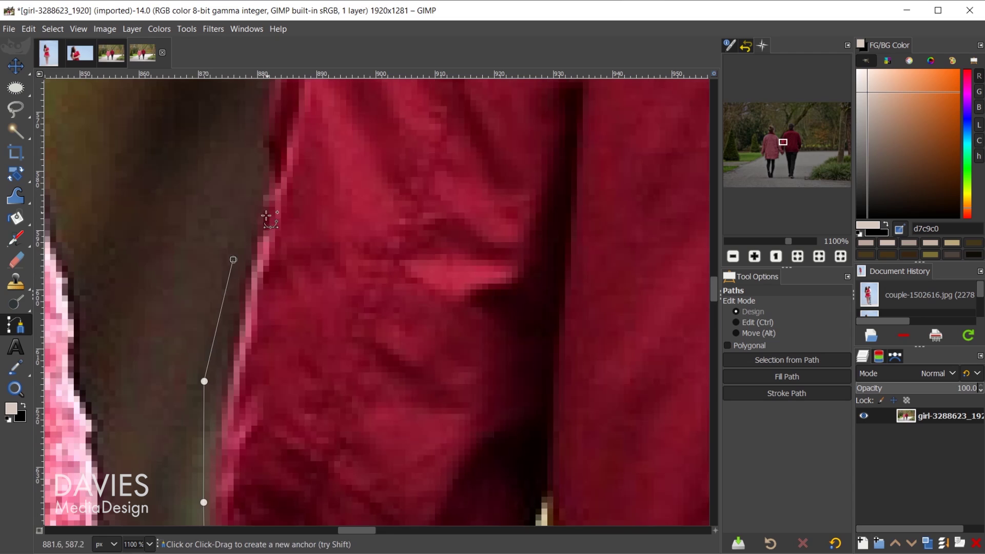
scroll(250, 140, "down", 3)
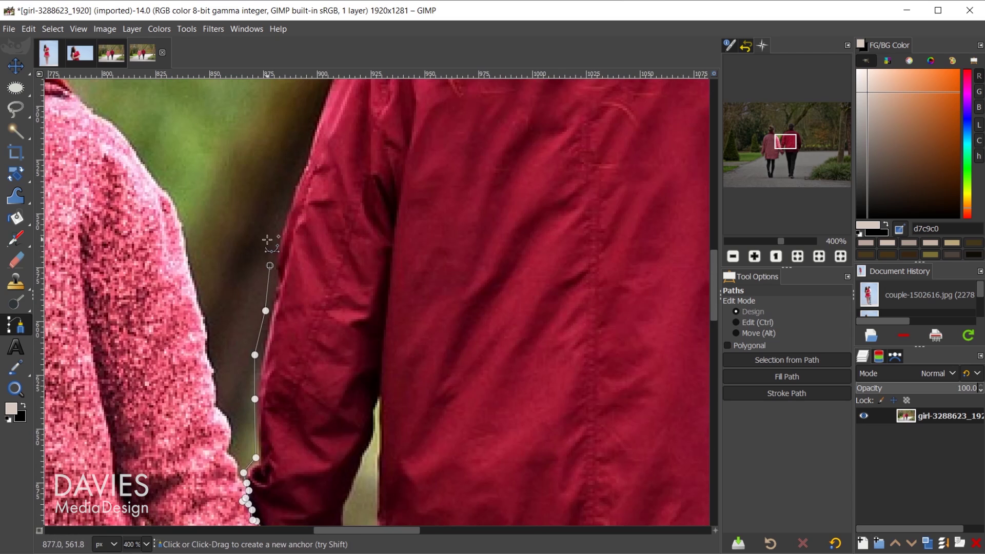
left_click(298, 165)
scroll(333, 168, "up", 2)
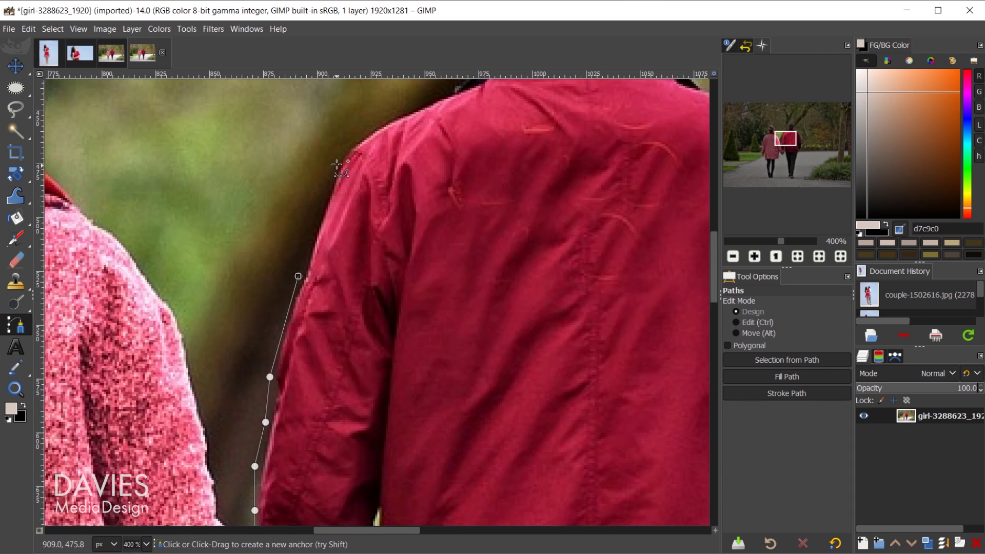
left_click(338, 161)
scroll(374, 129, "up", 4)
Trace the man's shoulder, collar, neck and back of the head, then across its top.
left_click(379, 342)
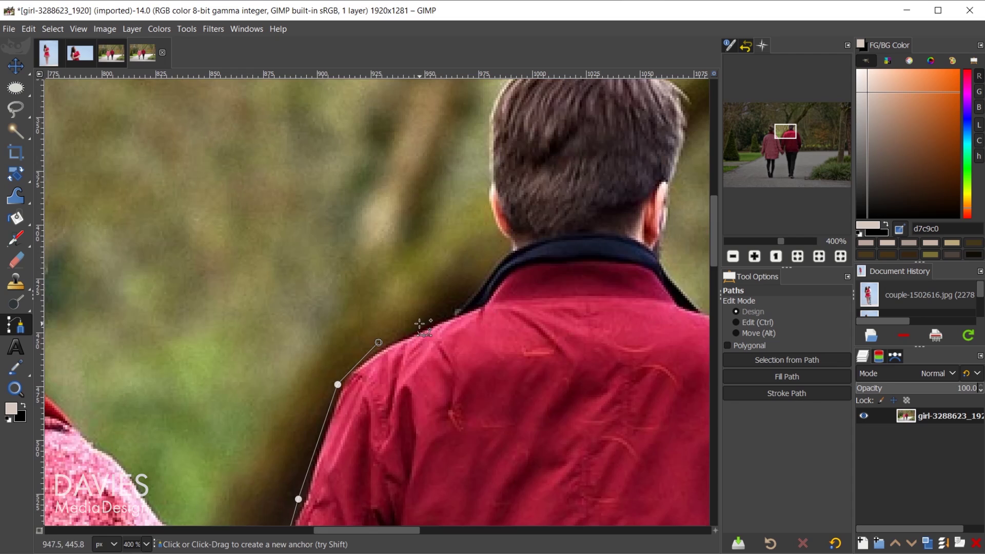
left_click(430, 323)
left_click(455, 302)
left_click(475, 283)
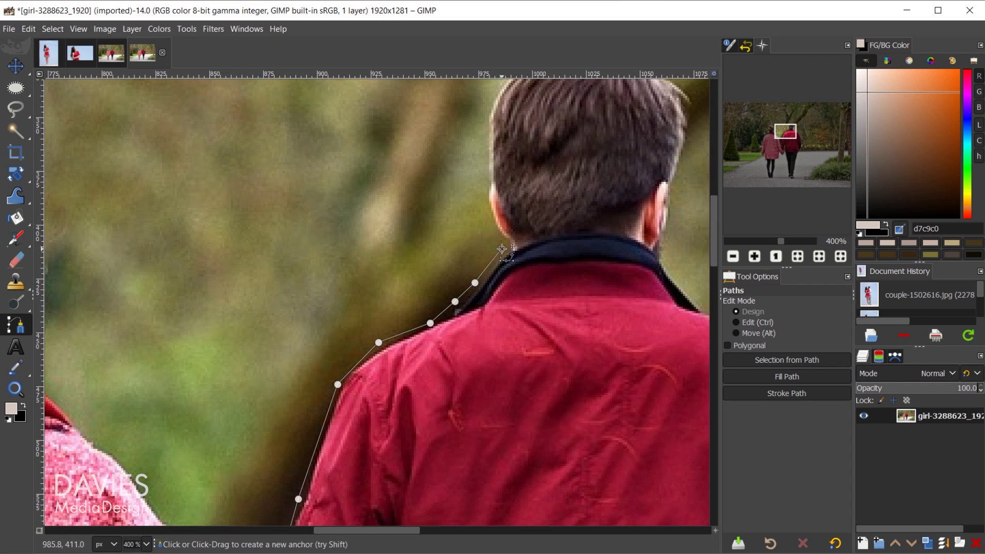
left_click(501, 249)
left_click(507, 241)
left_click(493, 231)
left_click(483, 188)
scroll(484, 174, "up", 2)
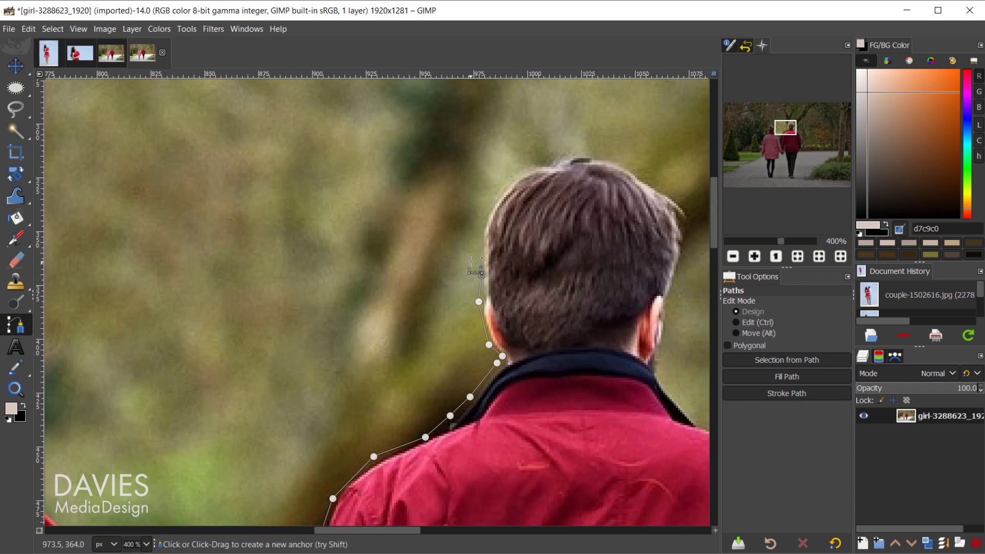
left_click(481, 275)
left_click(480, 227)
left_click(493, 196)
left_click(528, 162)
left_click(549, 156)
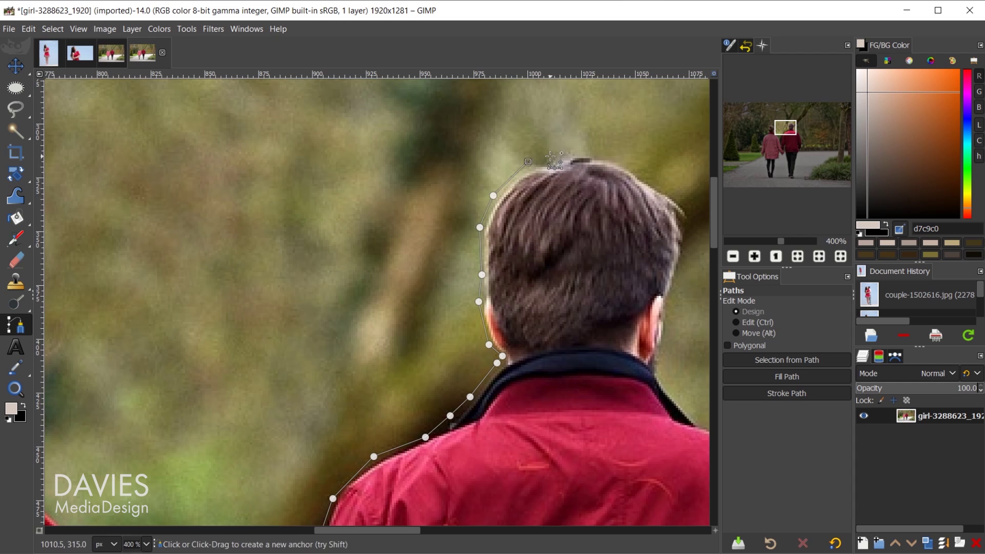
left_click(603, 155)
Continue the path down the right side of his head, along the jacket edge and around his hand.
scroll(636, 285, "right", 5)
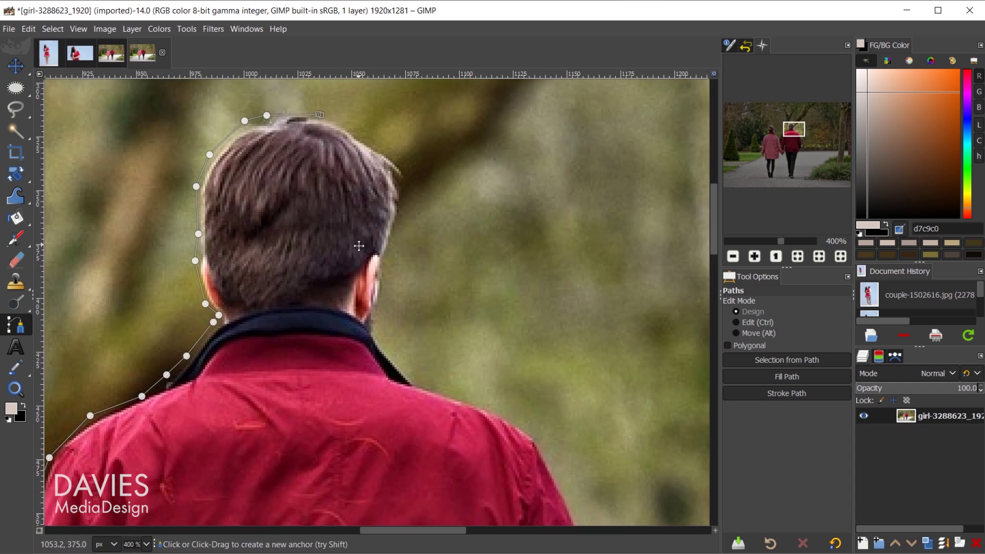
left_click(401, 144)
left_click(412, 163)
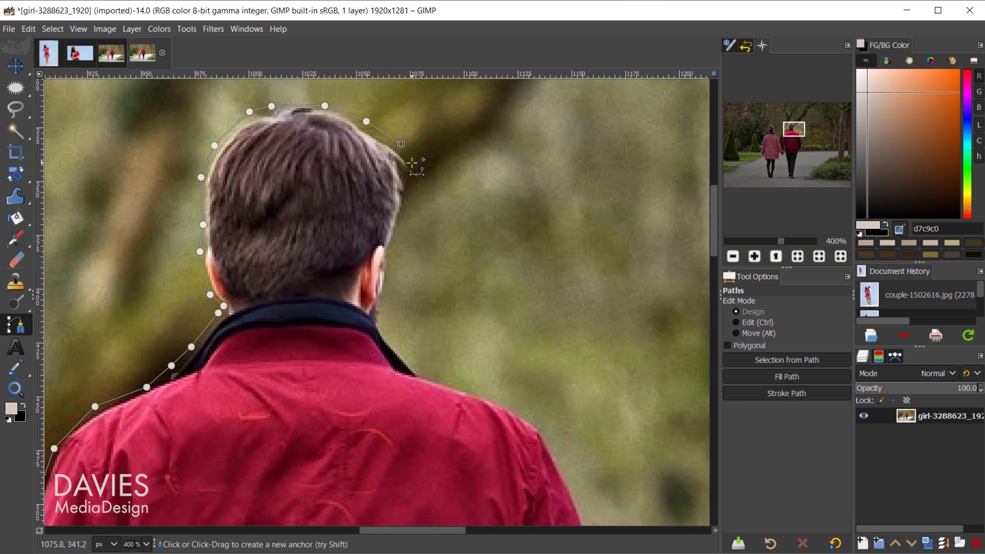
left_click(406, 210)
left_click(393, 246)
scroll(399, 268, "down", 6)
left_click(439, 154)
left_click(439, 230)
scroll(410, 256, "down", 5)
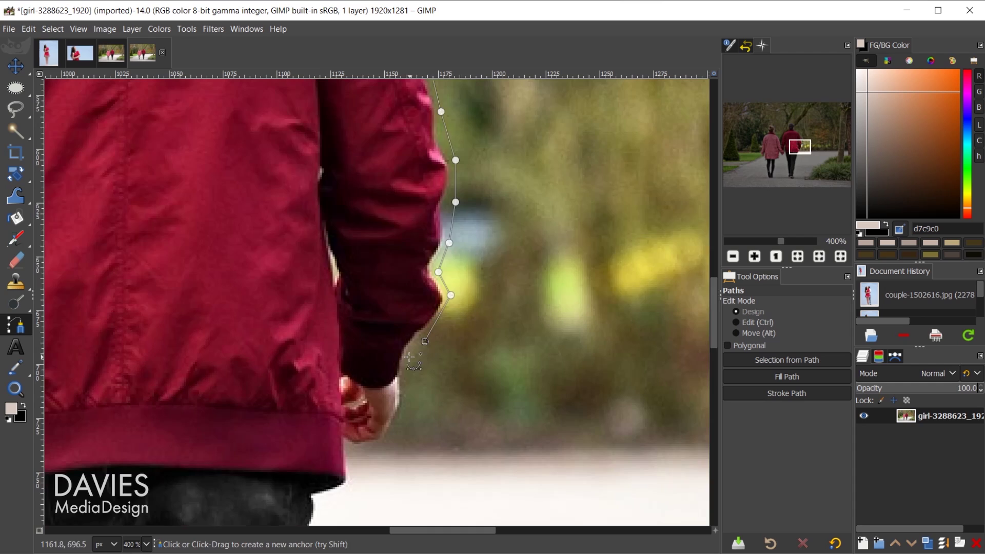
left_click(407, 132)
left_click(341, 260)
Trace down his leg, around the shoe, and back up the left edge of his jeans.
scroll(308, 267, "down", 5)
left_click(265, 295)
scroll(255, 326, "down", 5)
left_click(192, 318)
left_click(202, 407)
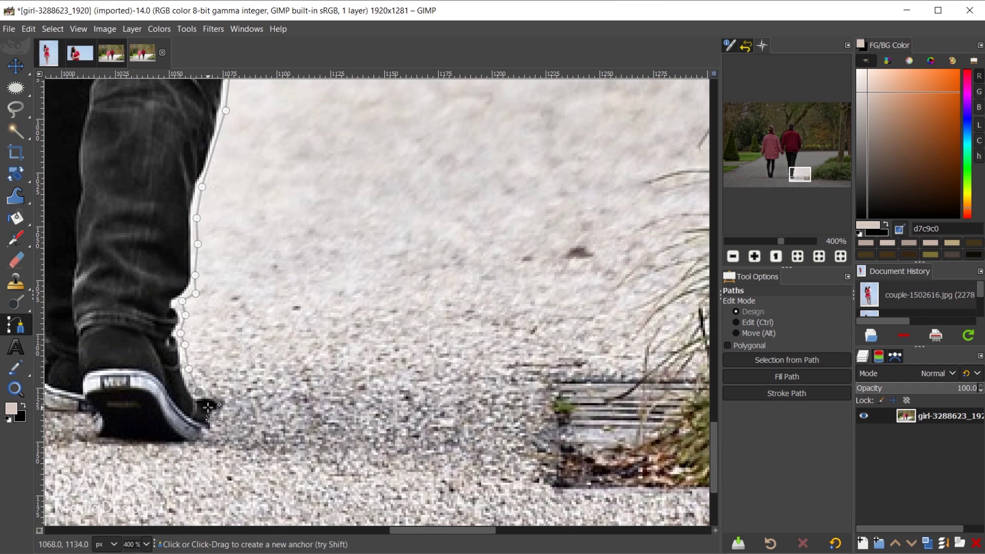
scroll(203, 407, "left", 5)
left_click(315, 313)
left_click(296, 157)
scroll(296, 157, "up", 3)
left_click(280, 162)
key("2")
scroll(281, 162, "up", 4)
left_click(251, 306)
left_click(233, 232)
left_click(231, 219)
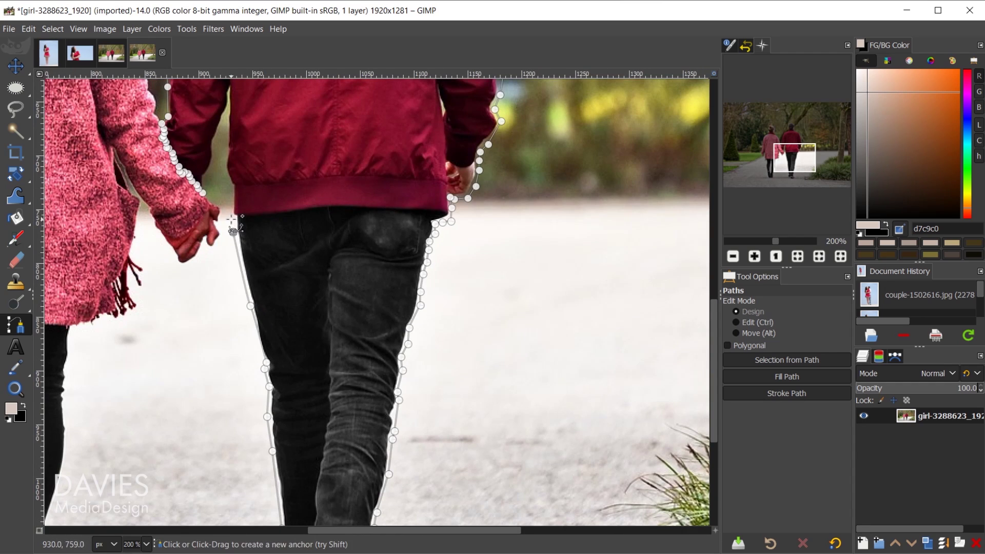
Add the last anchors up the jacket beside the joined hands and join the path to its start point.
left_click(228, 205)
scroll(218, 298, "up", 3)
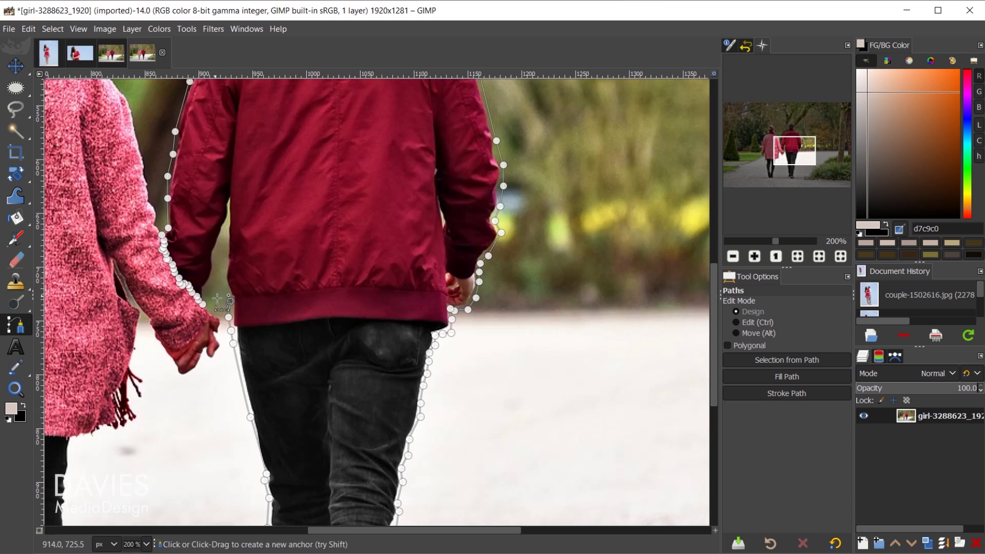
left_click(224, 229)
scroll(207, 307, "up", 5)
scroll(207, 308, "up", 3)
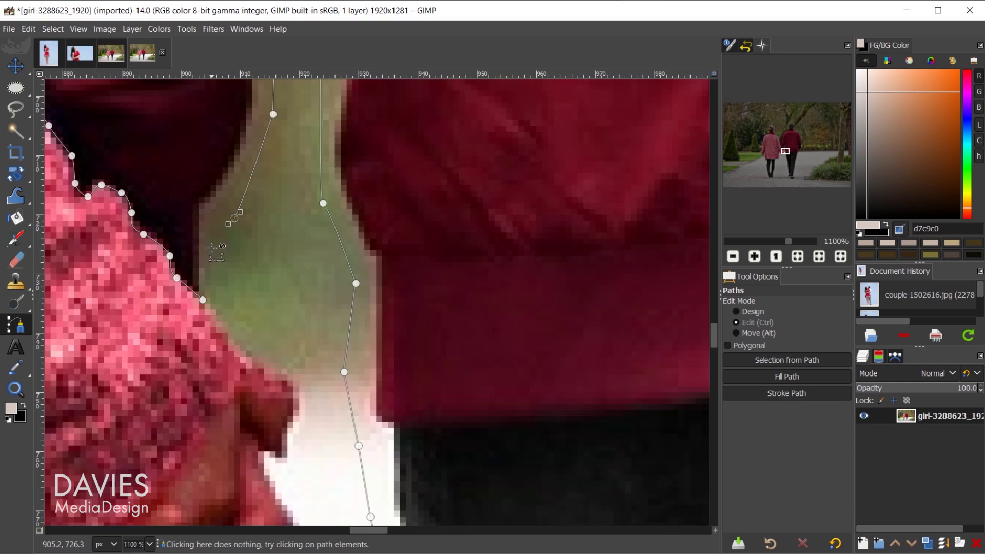
left_click(211, 236)
key("ctrl")
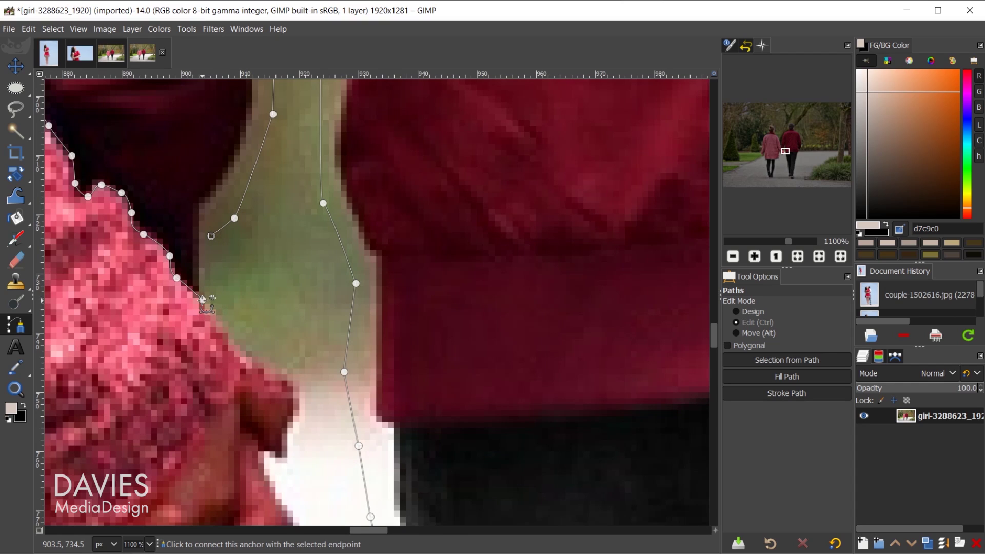
left_click(203, 299, "ctrl")
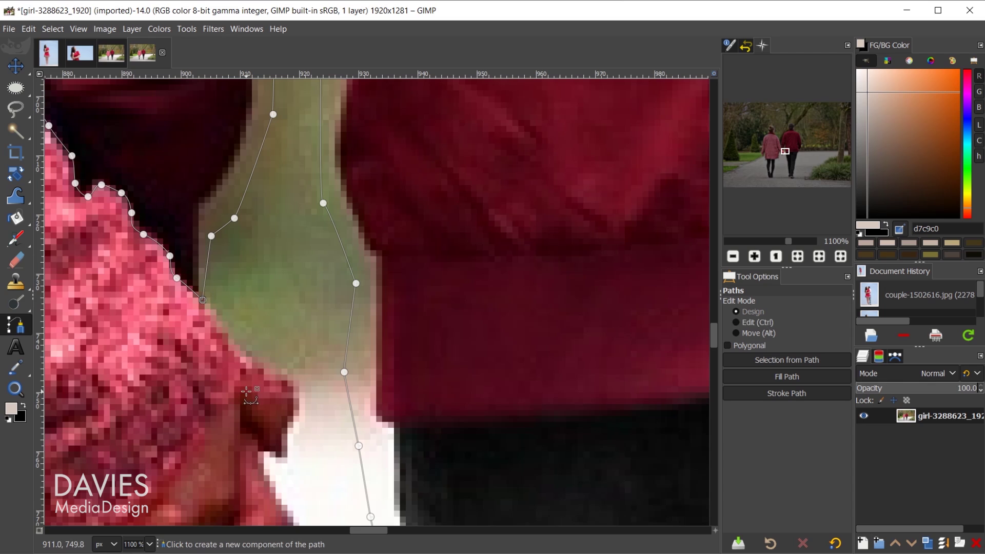
Convert the closed outline path around the man into a selection.
scroll(516, 440, "down", 7)
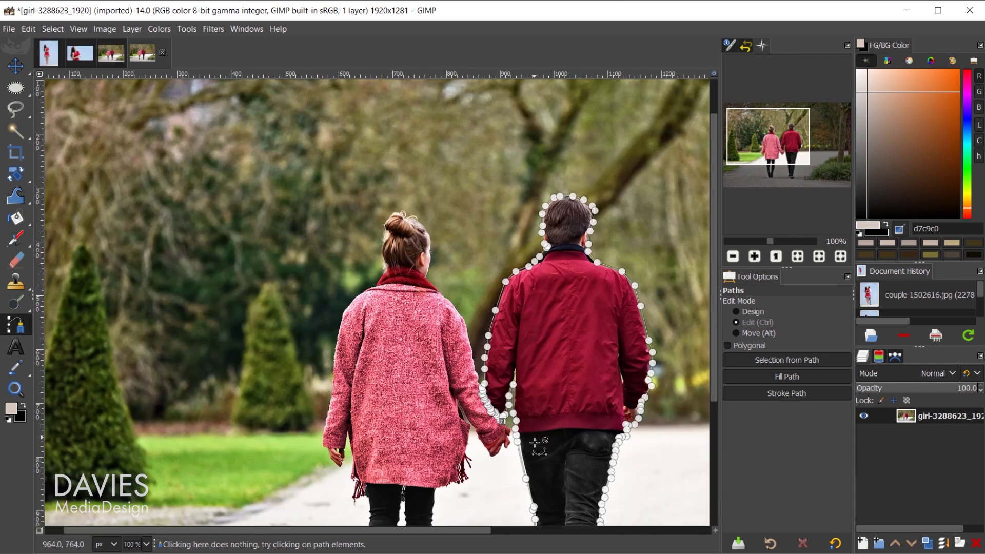
scroll(538, 446, "down", 4)
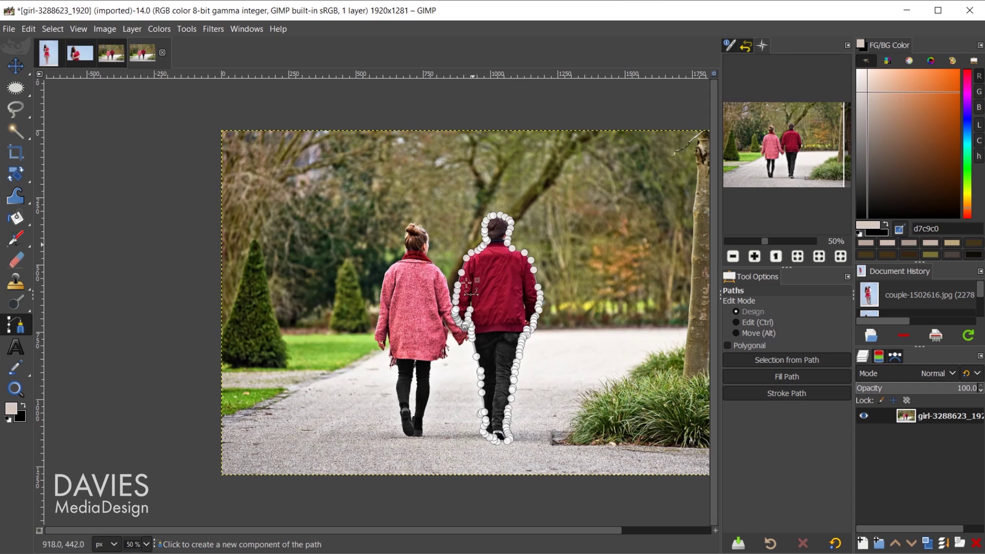
scroll(586, 531, "right", 3)
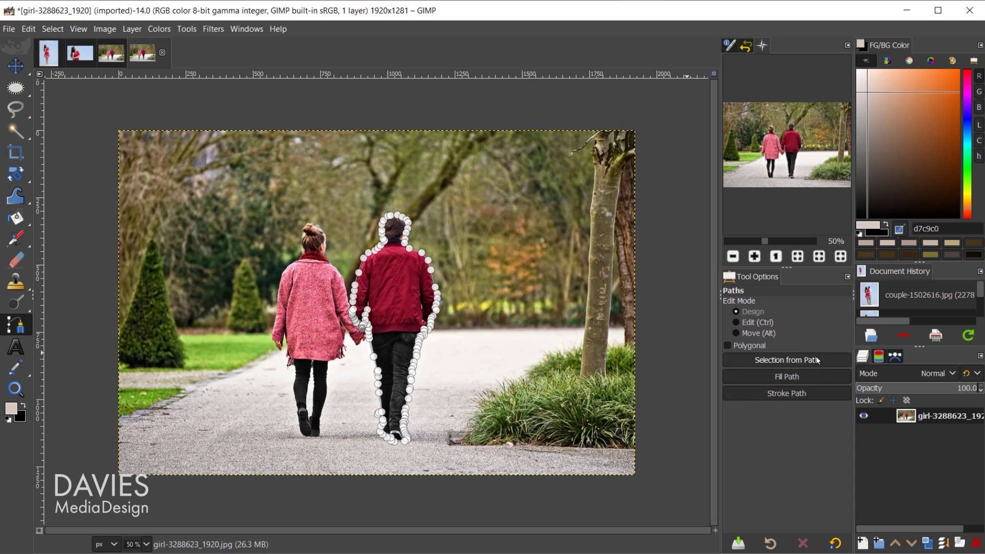
left_click(802, 359)
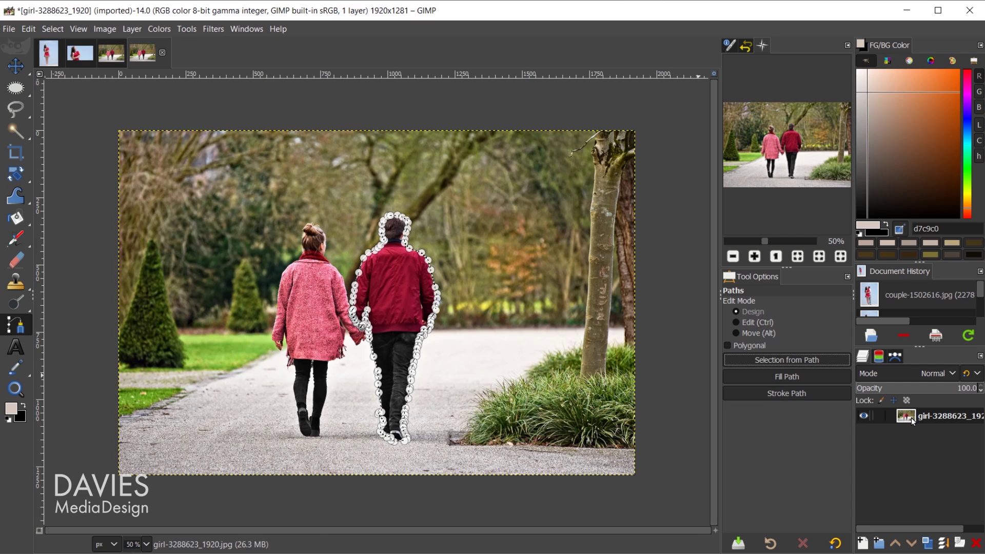
Duplicate the photo layer and run Heal selection sampling from all around to fill the man's area.
left_click(927, 543)
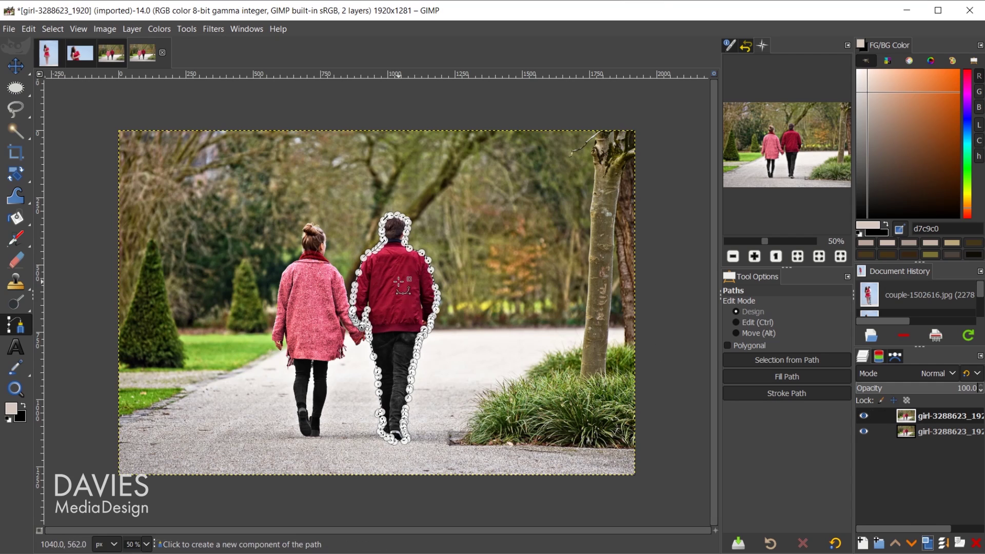
left_click(212, 29)
mouse_move(253, 128)
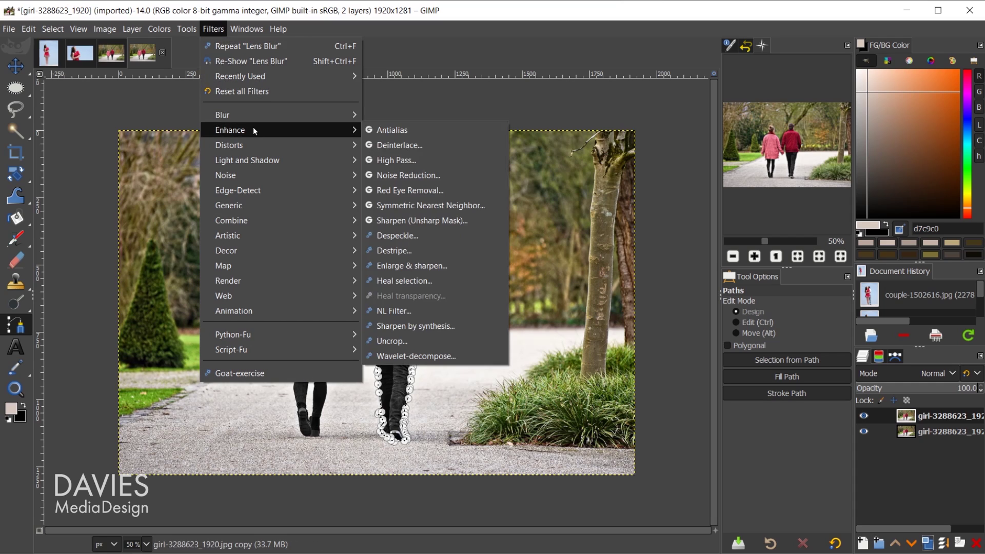
left_click(431, 280)
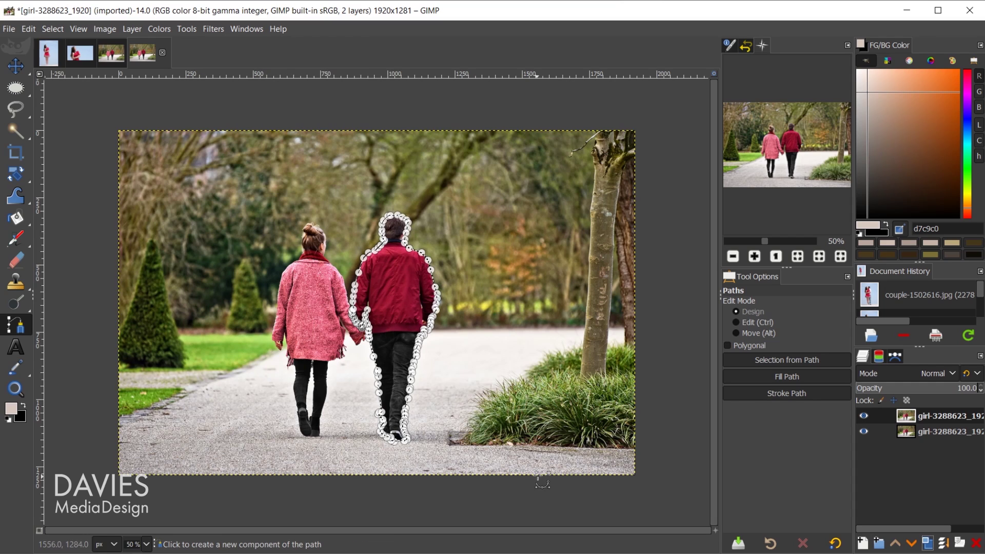
left_click_drag(472, 224, 624, 126)
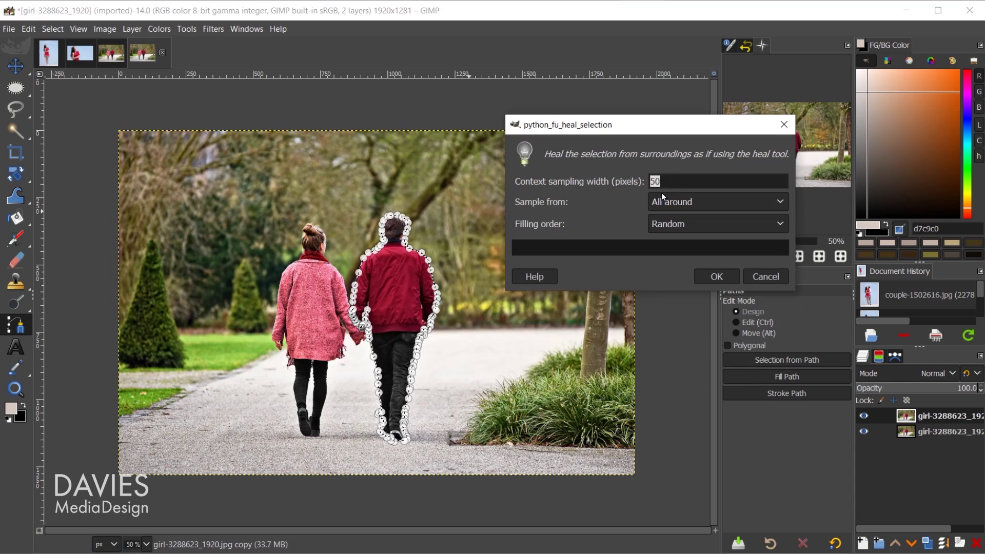
left_click(672, 200)
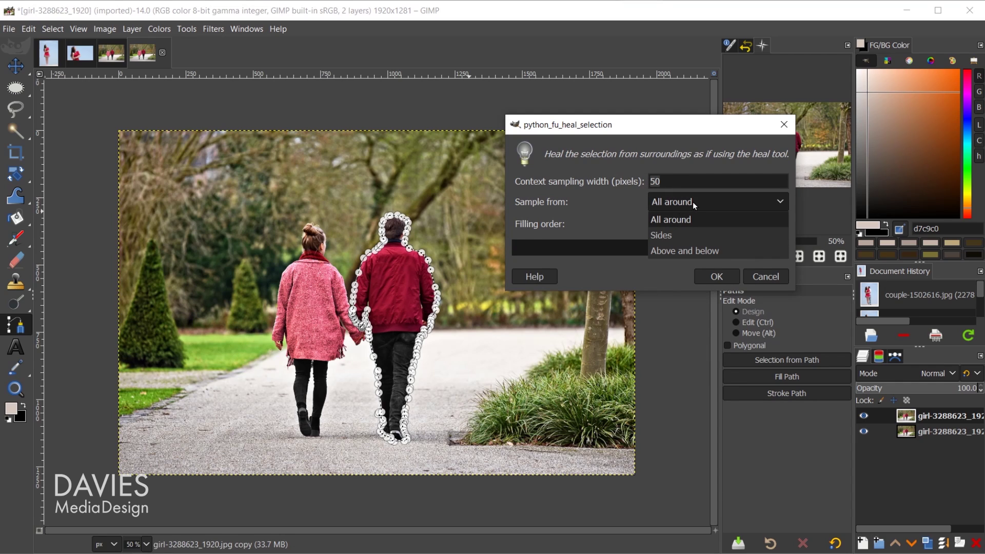
left_click(693, 202)
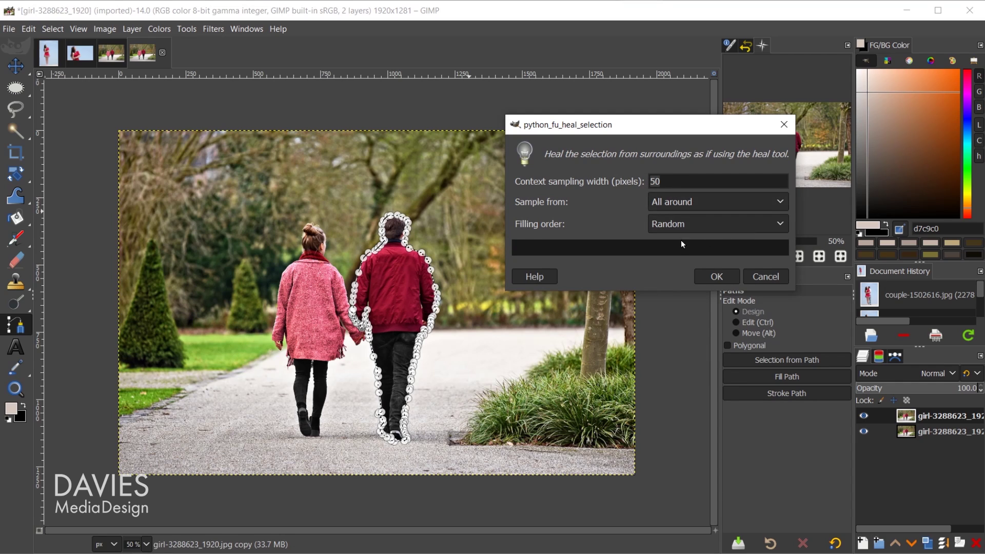
left_click(724, 278)
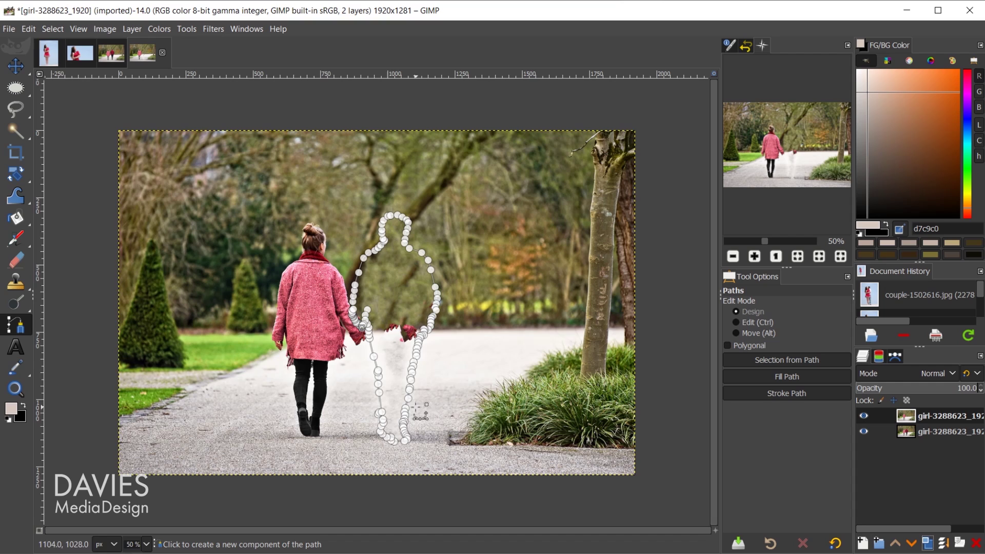
Clone clean road texture over the leftover red hand and cuff with an enlarged brush at 150% zoom.
key("c")
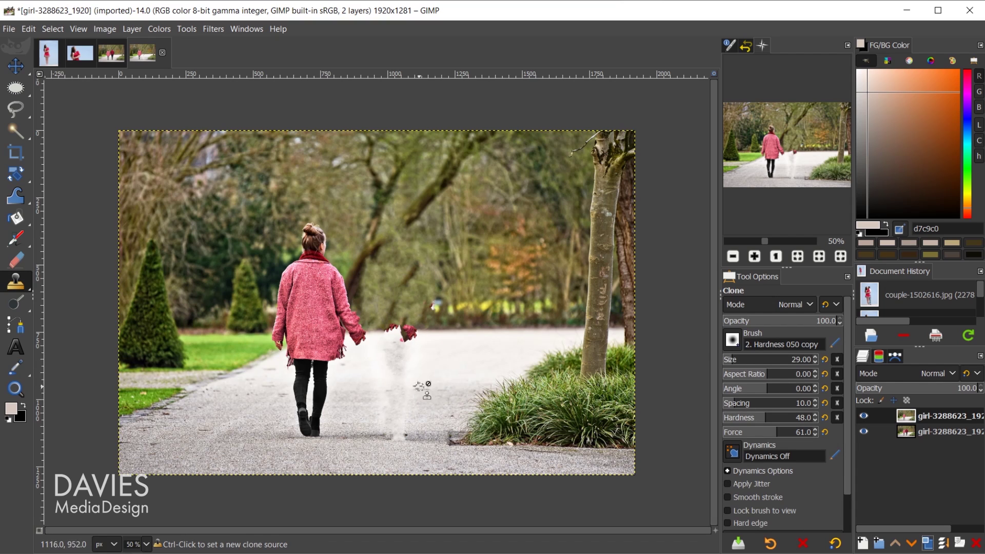
scroll(436, 358, "up", 3)
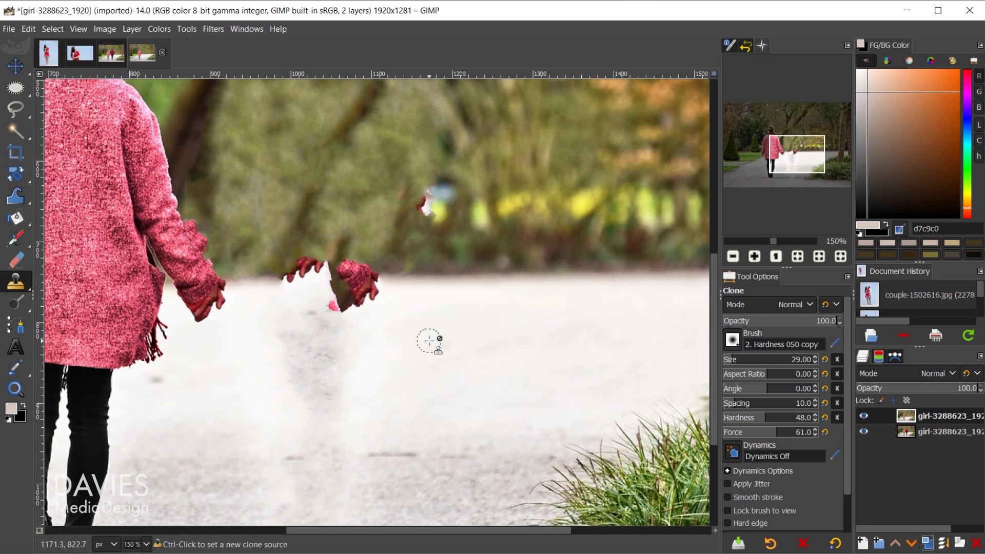
key("bracketright")
key("bracketright")
key("bracketright")
key("bracketright")
key("bracketright")
key("bracketright")
key("bracketright")
key("bracketright")
key("bracketright")
key("bracketright")
key("bracketright")
key("bracketright")
key("bracketright")
key("bracketright")
key("bracketright")
key("bracketright")
key("bracketright")
key("bracketright")
key("bracketright")
key("bracketright")
key("bracketright")
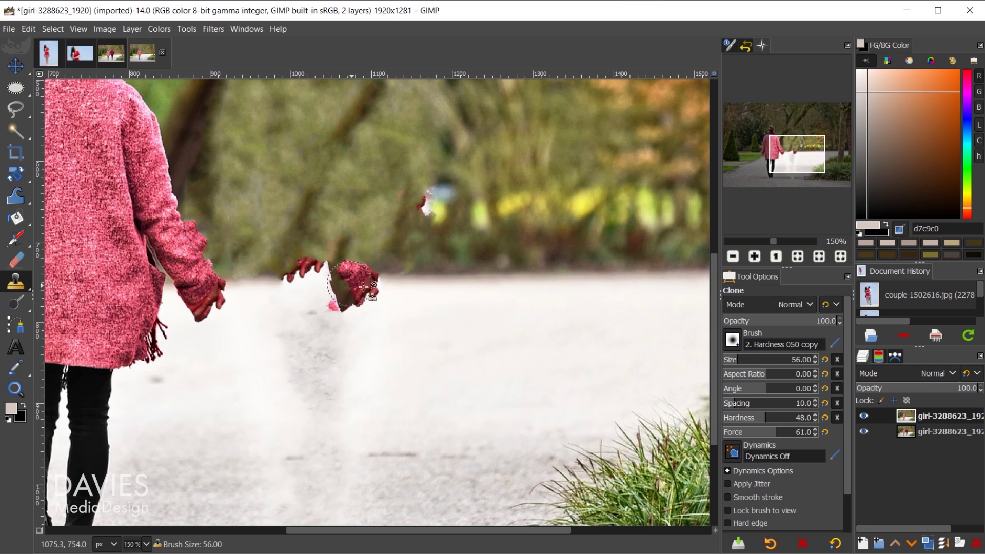
left_click(464, 308, "ctrl")
mouse_move(359, 341)
left_mouse_down()
mouse_move(333, 305)
mouse_move(374, 301)
mouse_move(332, 297)
mouse_move(374, 293)
mouse_move(330, 291)
mouse_move(379, 286)
mouse_move(274, 294)
mouse_move(461, 302)
mouse_move(259, 294)
left_mouse_up()
left_click(457, 301, "ctrl")
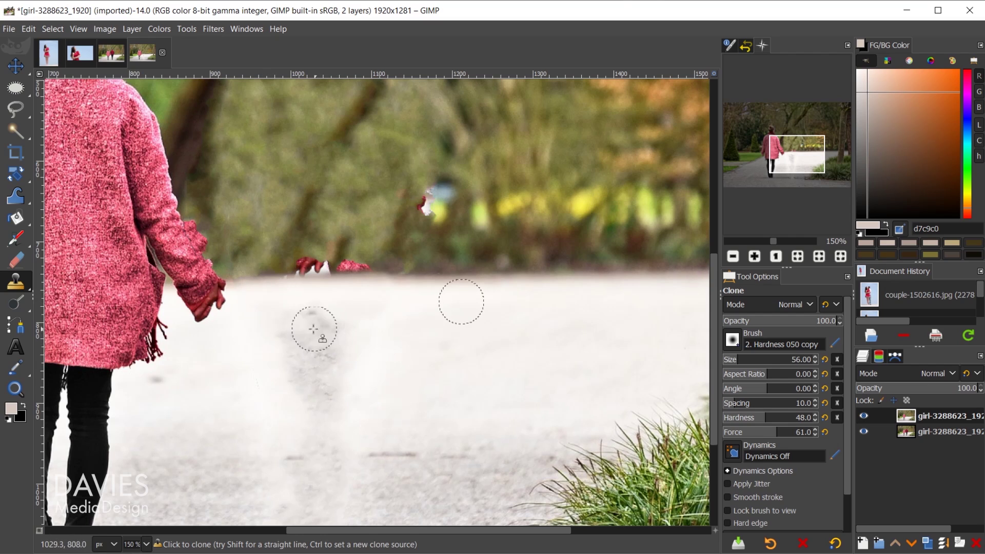
Resample the road and clone it over the remaining dark smudges on the gravel.
left_click(458, 334, "ctrl")
mouse_move(354, 323)
left_mouse_down()
mouse_move(301, 325)
mouse_move(316, 320)
mouse_move(298, 333)
mouse_move(308, 345)
mouse_move(356, 359)
mouse_move(289, 360)
mouse_move(326, 376)
mouse_move(341, 369)
mouse_move(301, 378)
left_mouse_up()
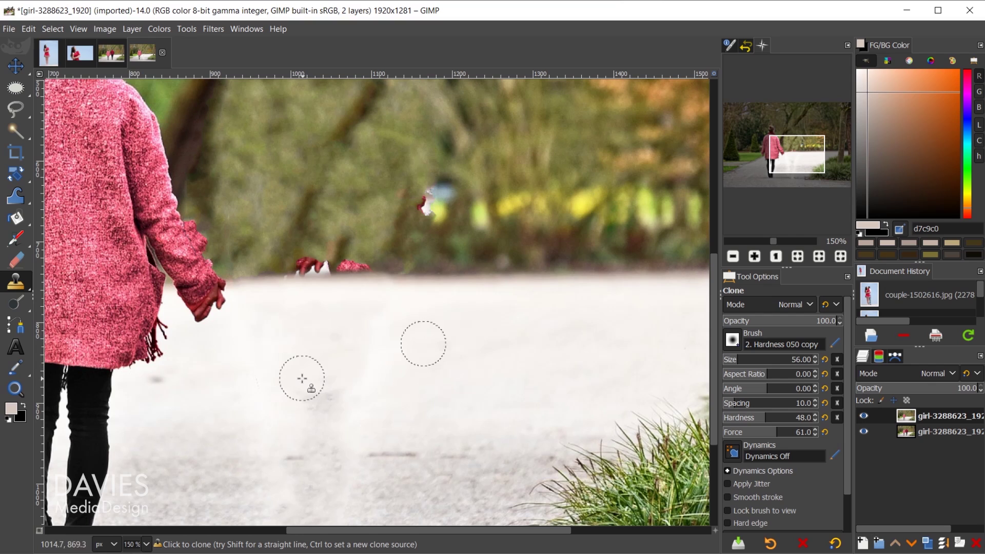
mouse_move(359, 350)
left_mouse_down()
mouse_move(362, 398)
mouse_move(301, 409)
left_mouse_up()
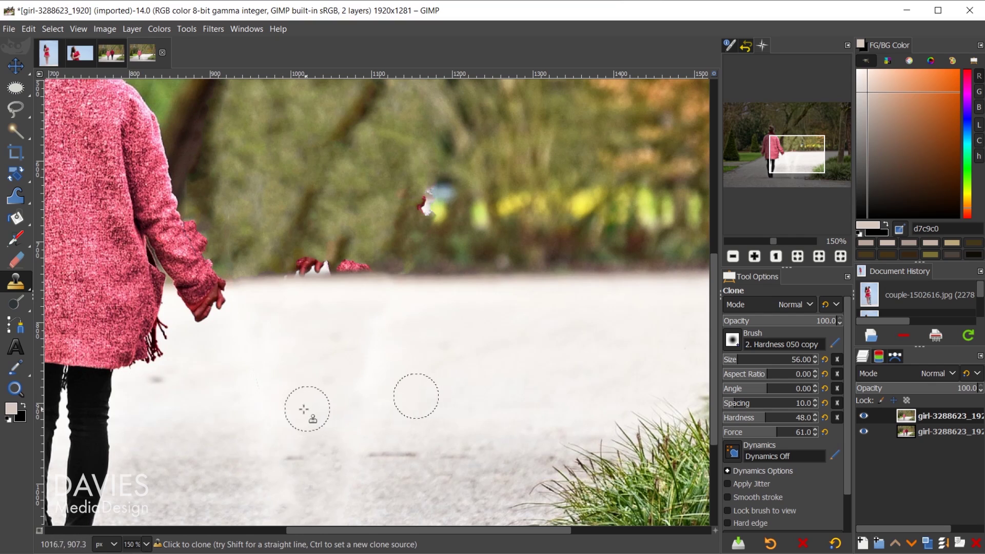
scroll(416, 271, "up", 3)
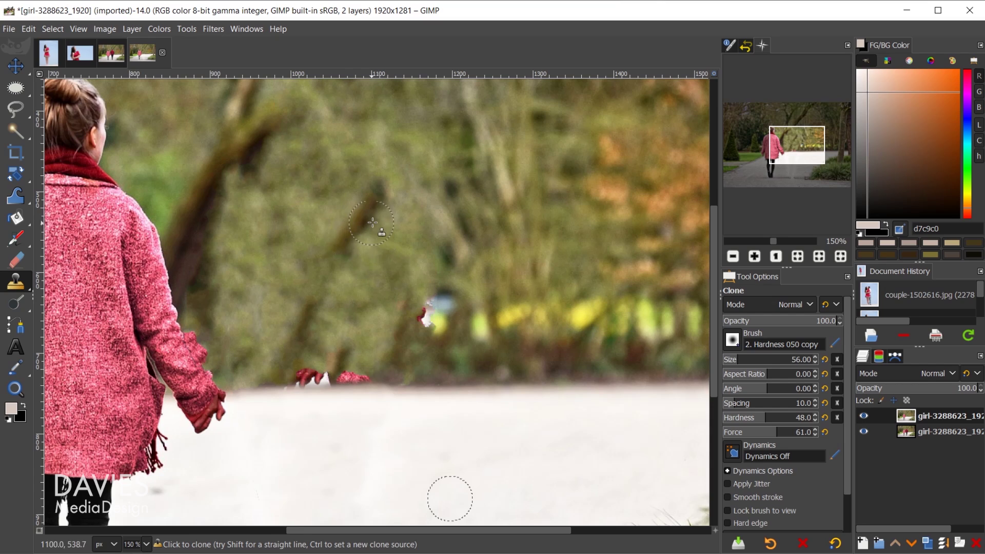
Clone nearby foliage over the red hand fragment by the woman.
key("ctrl")
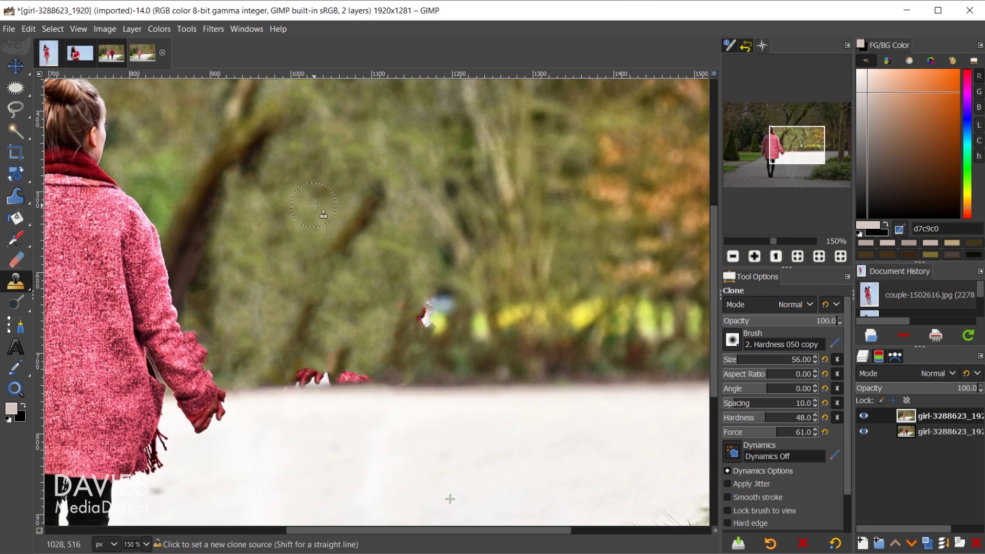
left_click(314, 205, "ctrl")
left_click(372, 205)
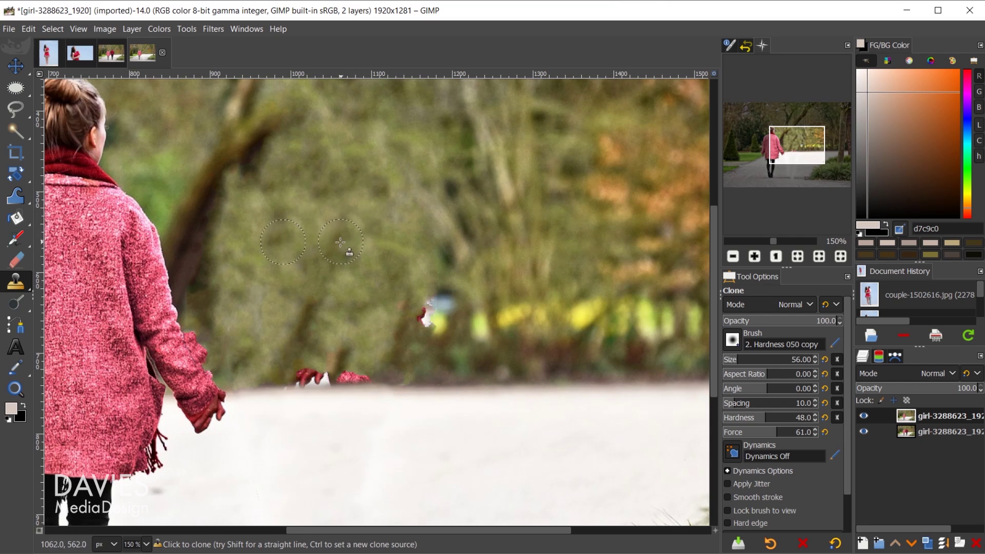
left_click(259, 274, "ctrl")
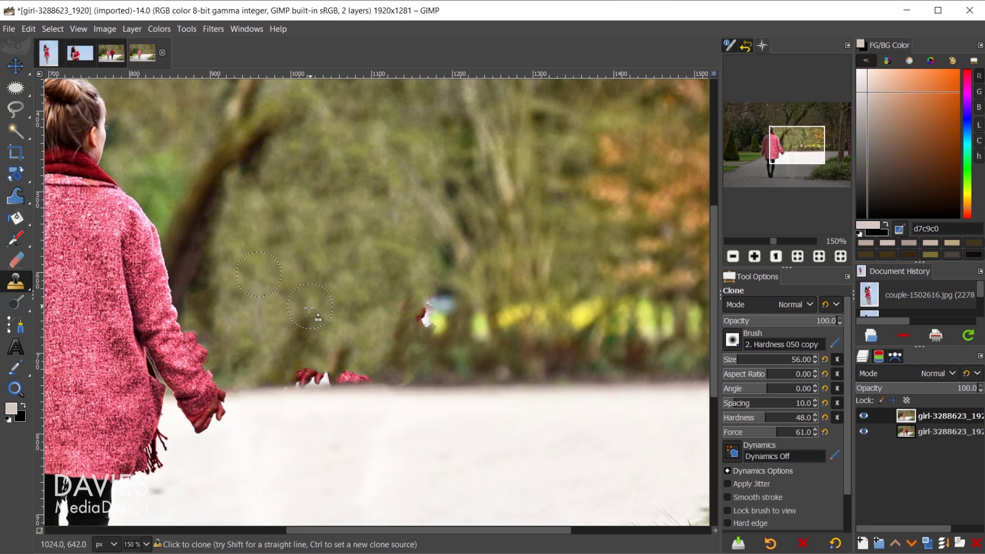
mouse_move(309, 308)
left_mouse_down()
mouse_move(292, 361)
mouse_move(333, 354)
left_mouse_up()
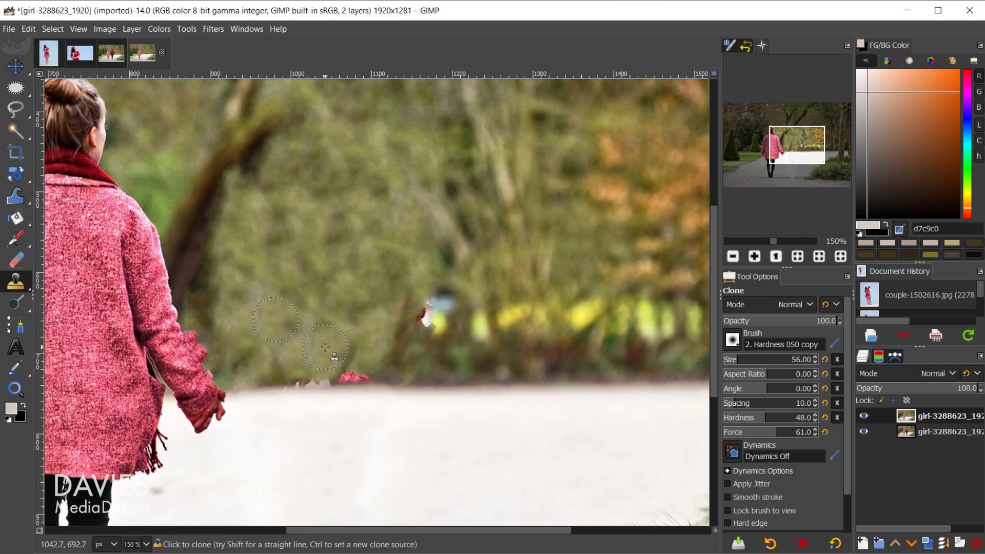
Clone clean background over the remaining red fragments along the path edge, then zoom out.
left_click(238, 311, "ctrl")
left_click(281, 367)
mouse_move(282, 367)
left_mouse_down()
mouse_move(371, 369)
mouse_move(269, 381)
left_mouse_up()
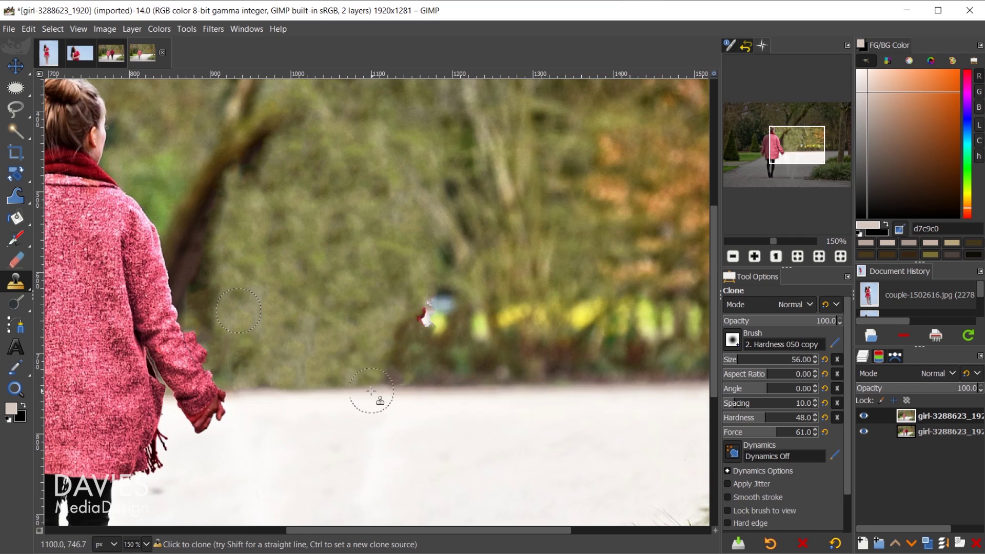
left_click_drag(416, 340, 425, 305)
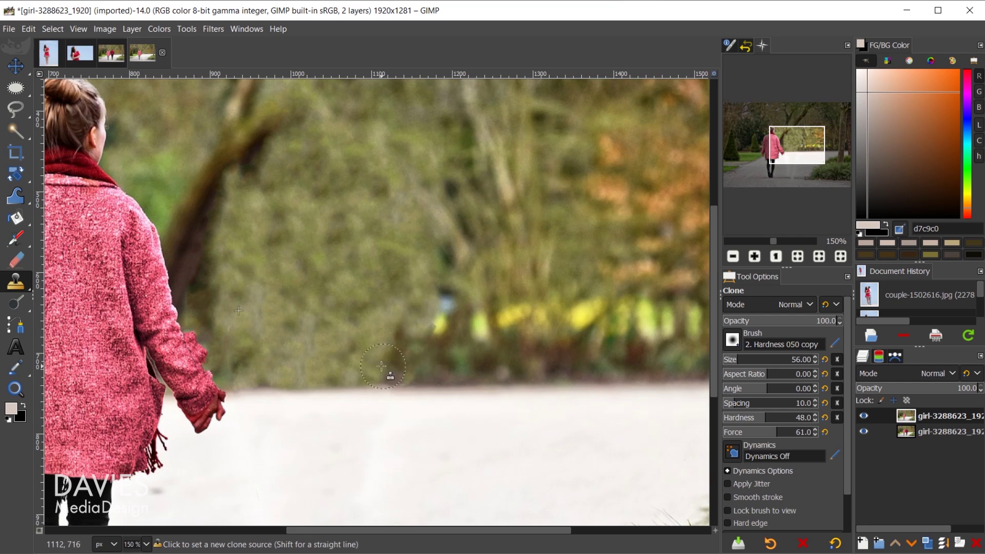
key("minus")
key("minus")
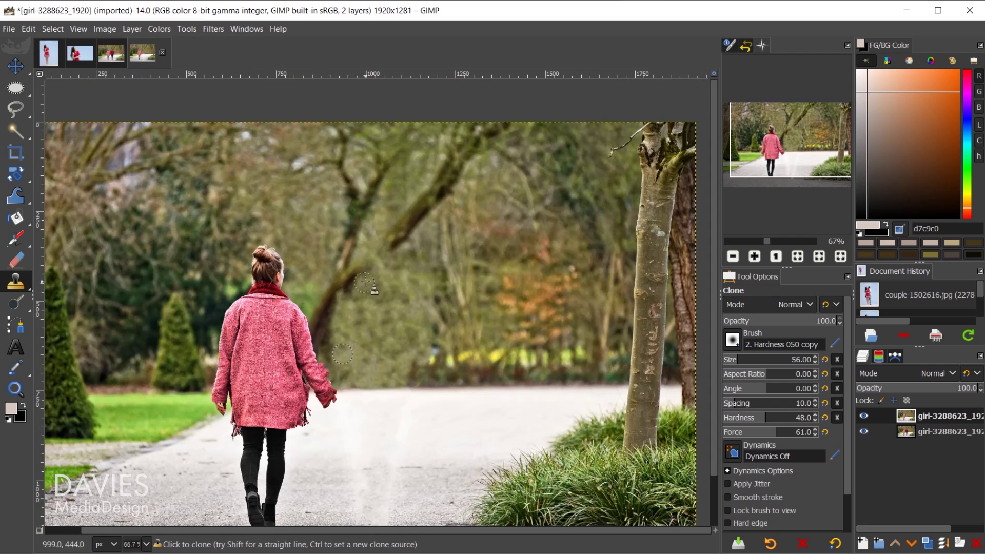
scroll(435, 398, "down", 2)
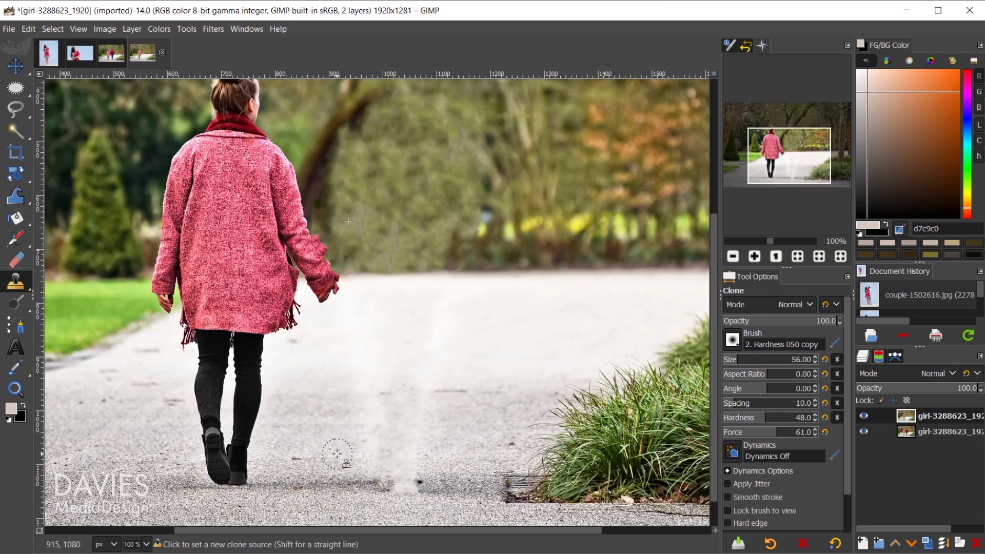
key("1")
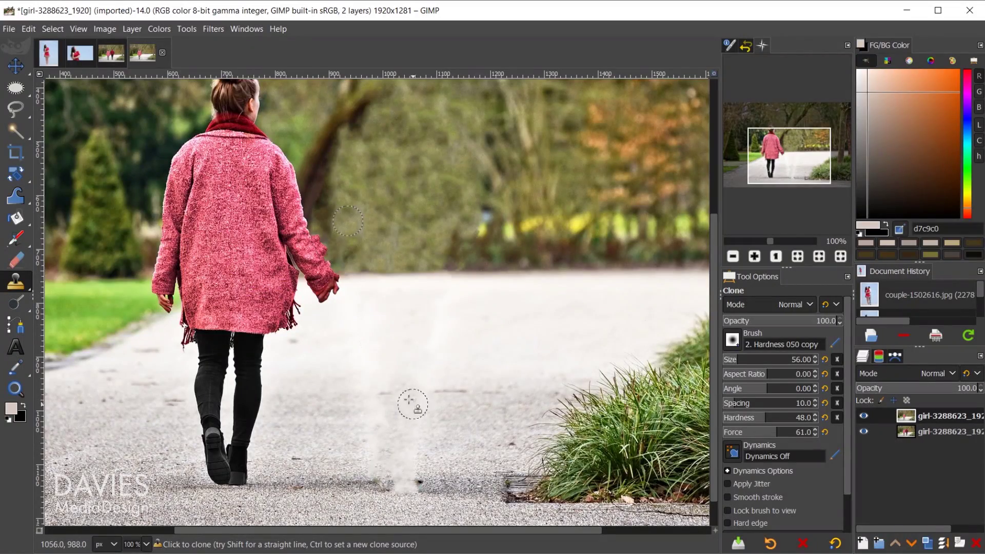
Zoom in and free-select an outline around the pale smudge on the gravel path.
left_click(15, 110)
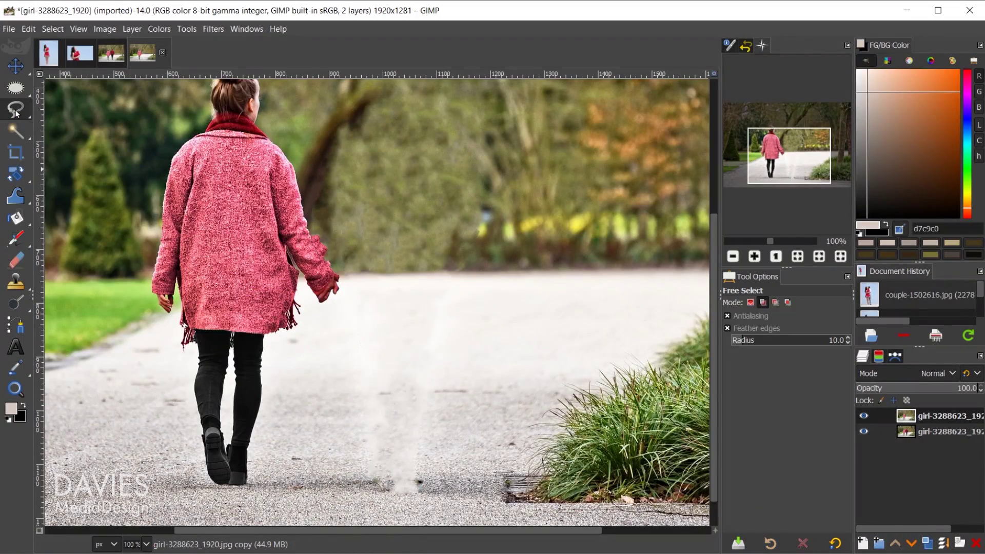
key("ctrl")
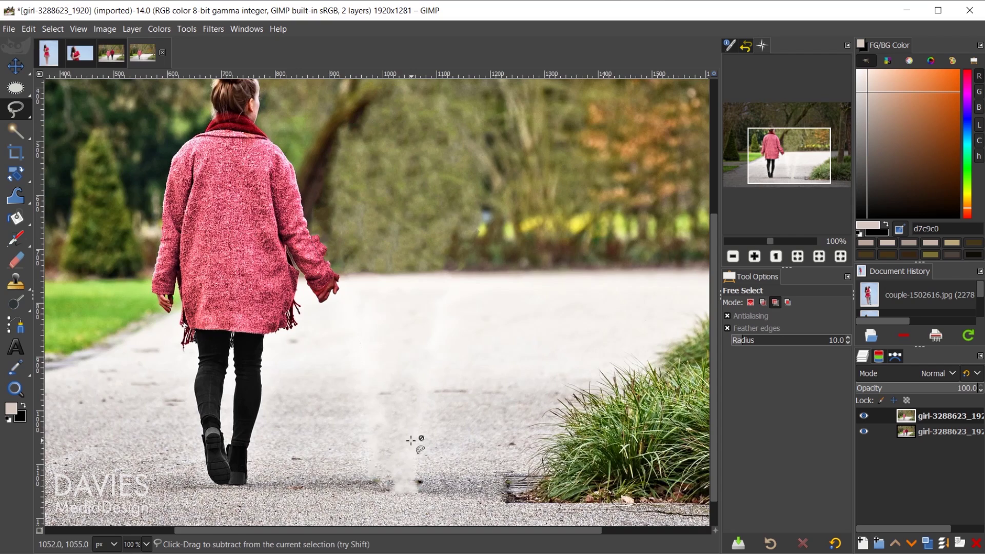
scroll(410, 440, "up", 1)
key("shift")
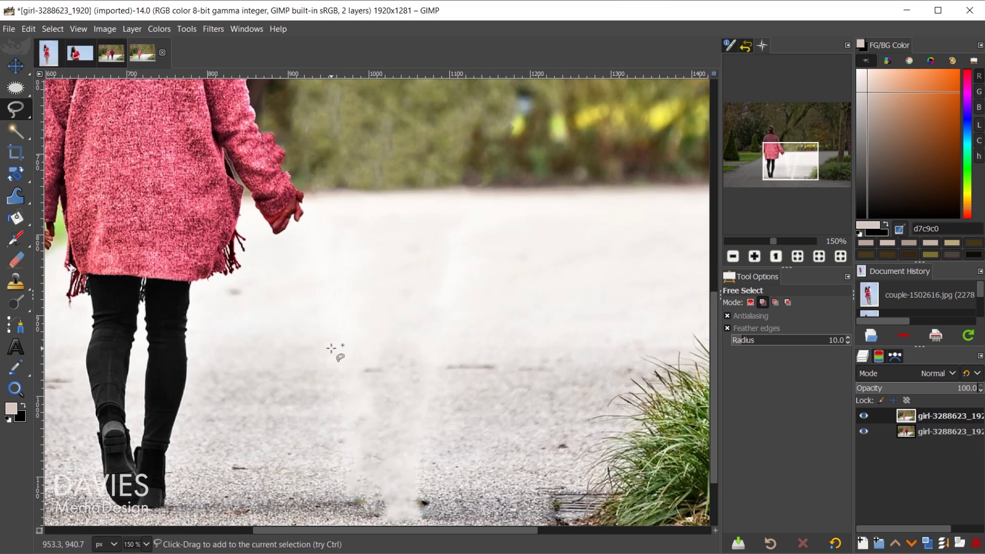
left_click_drag(328, 347, 407, 347)
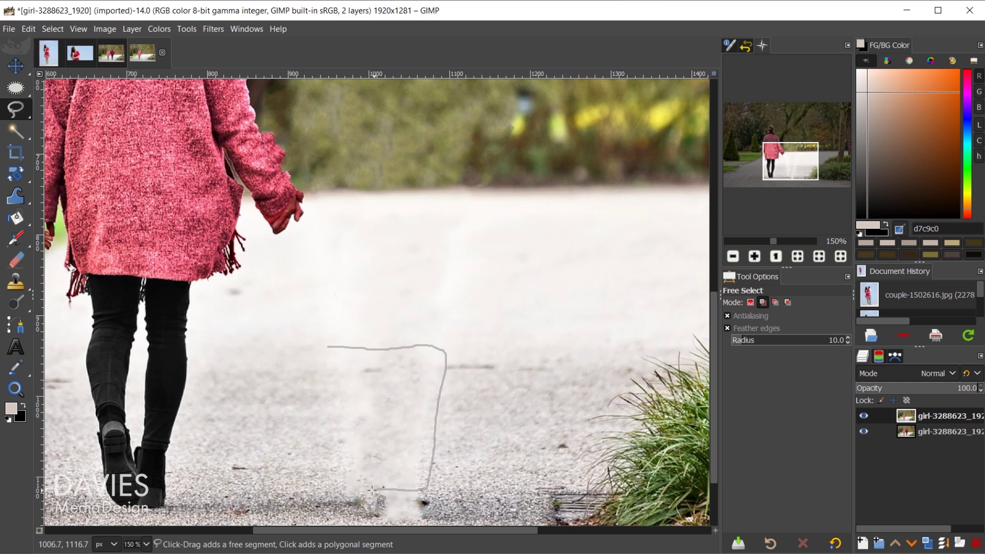
left_click_drag(326, 475, 332, 382)
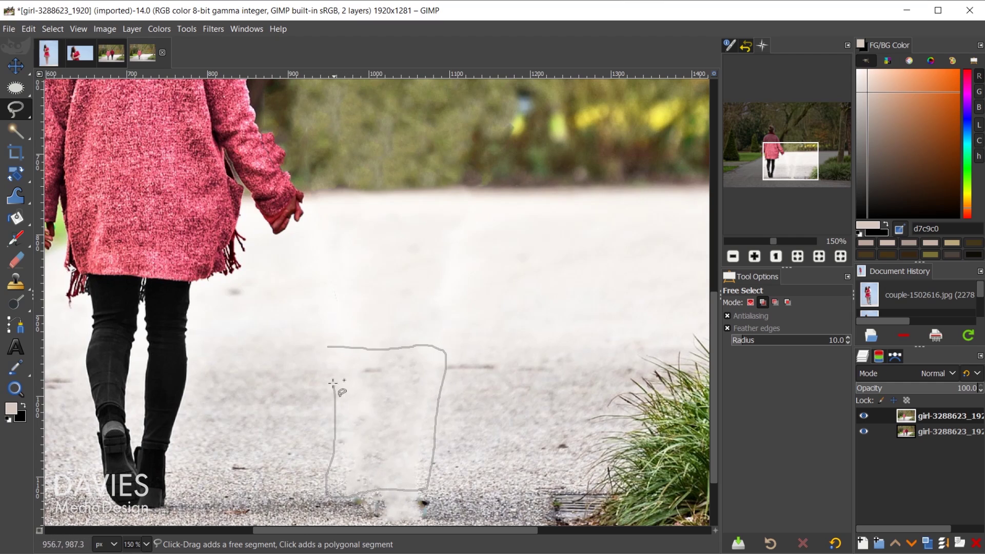
left_click(328, 347)
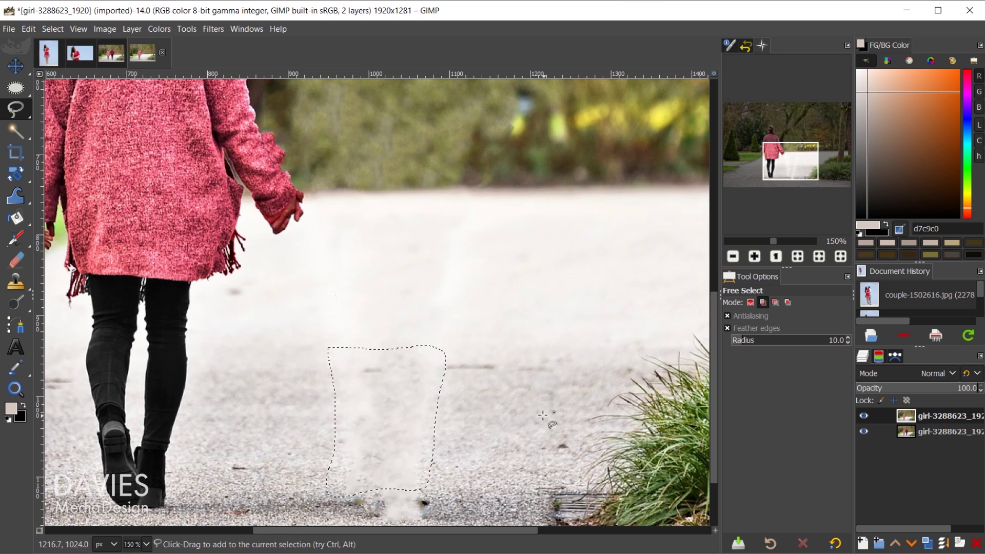
Duplicate the photo layer, shift the copy left over the smudge, and mask it from the selection.
left_click(926, 540)
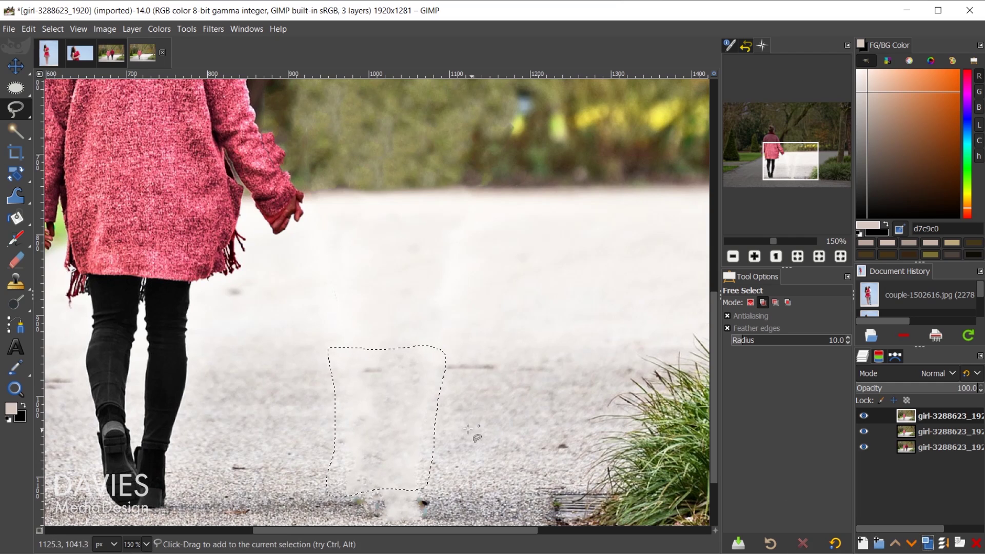
key("m")
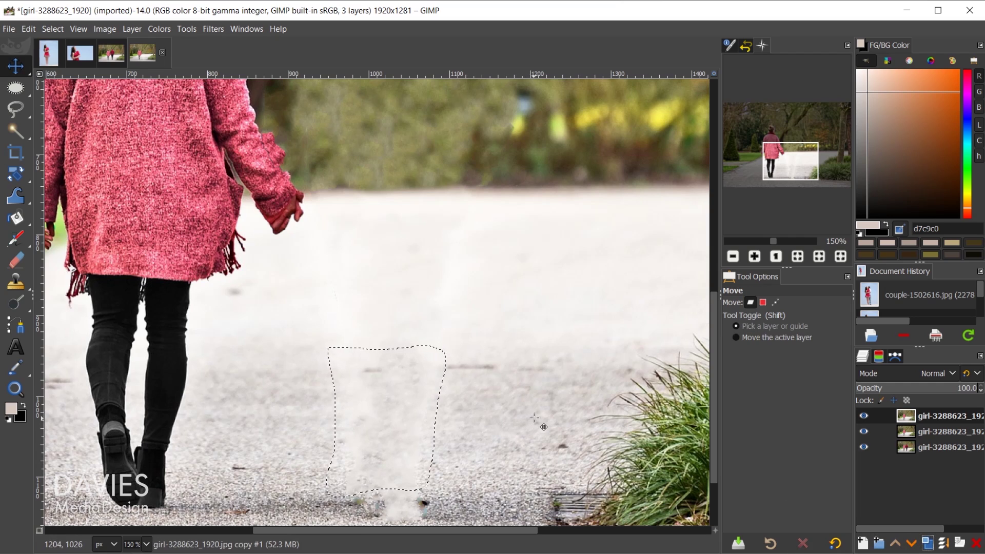
left_click_drag(535, 418, 529, 439)
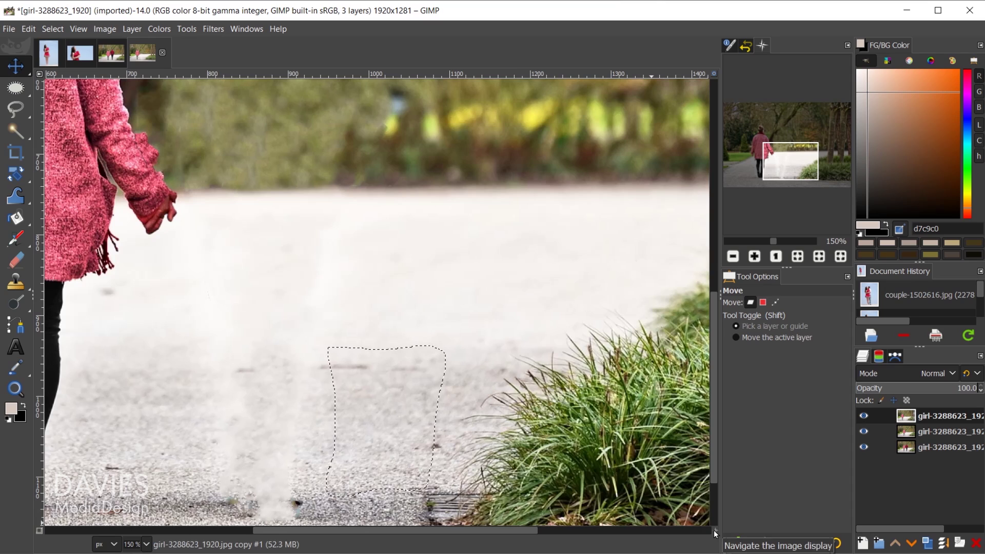
right_click(910, 423)
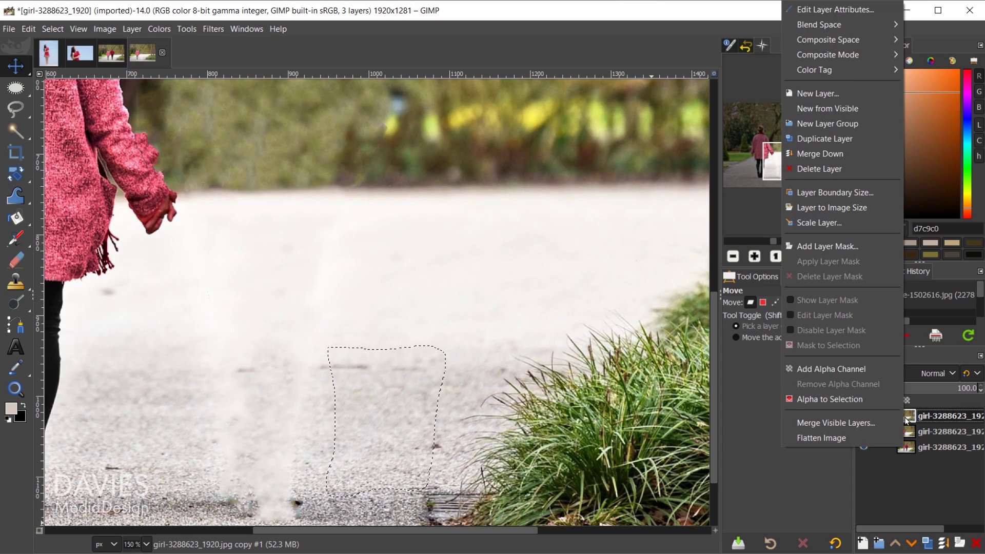
left_click(848, 246)
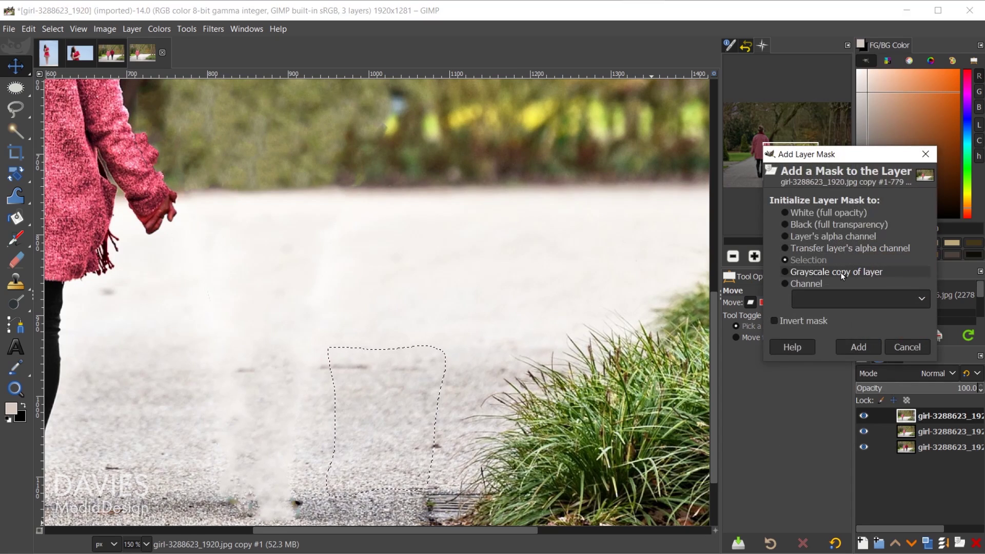
left_click(864, 349)
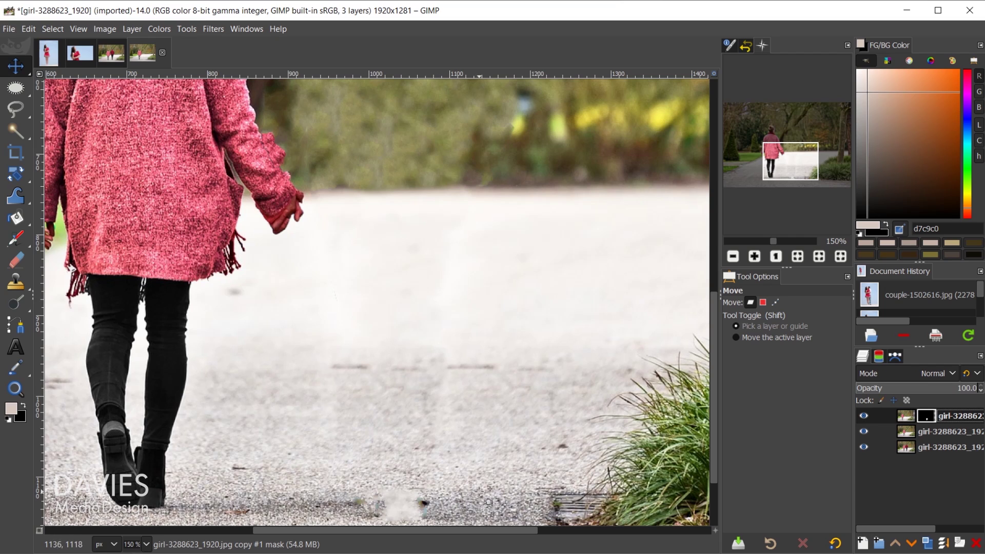
Free-select the road strip around the blurry patch and duplicate the unmasked photo layer.
scroll(482, 492, "down", 2)
scroll(484, 487, "up", 1)
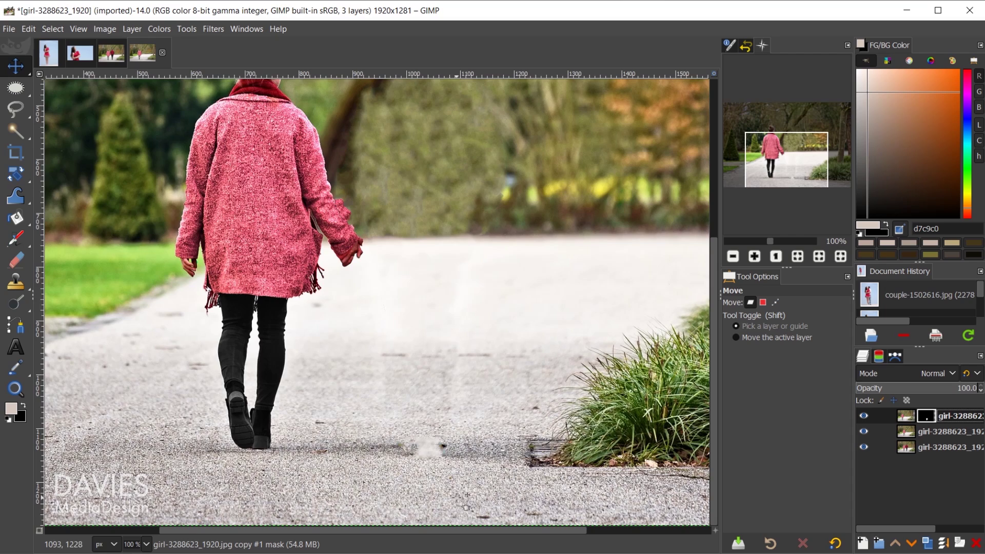
scroll(464, 498, "up", 1)
left_click(16, 108)
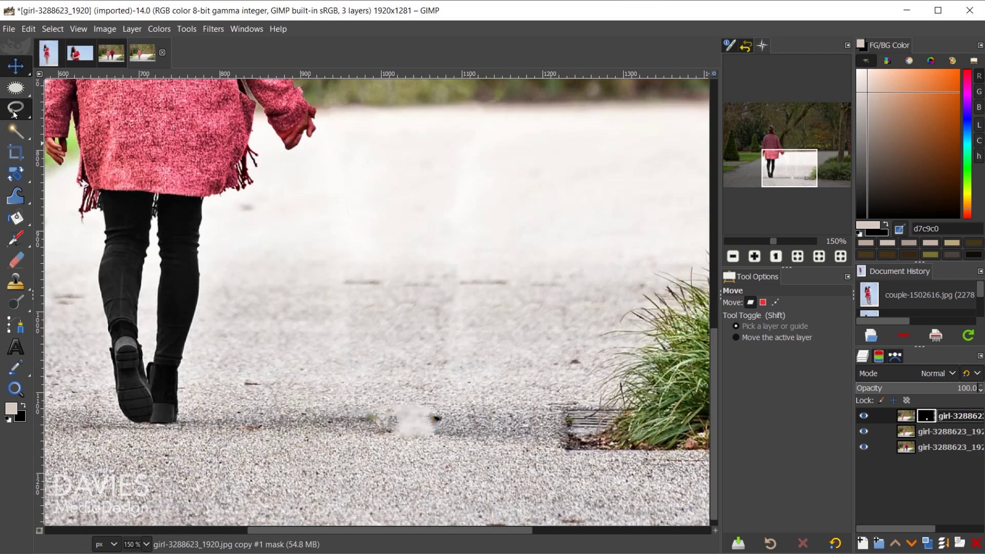
left_click(208, 414)
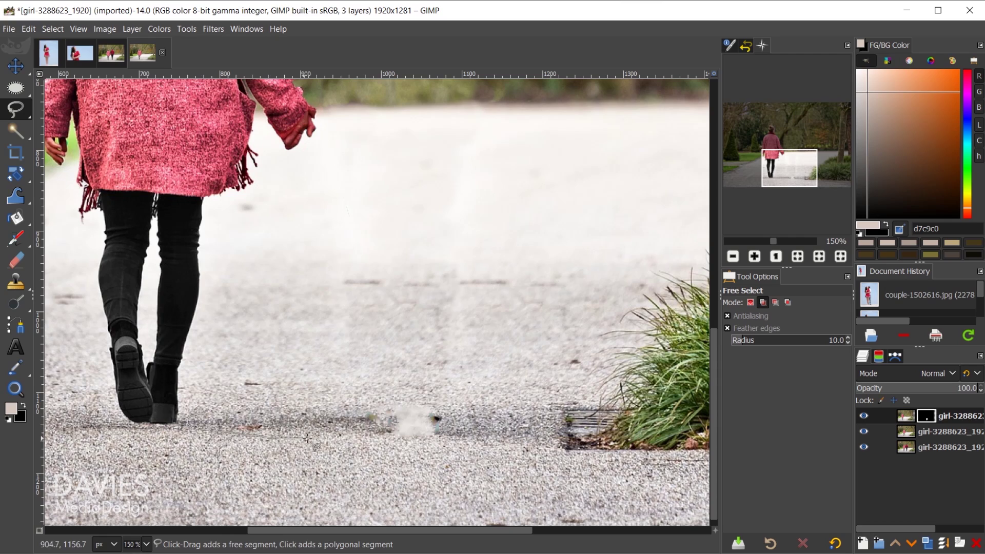
left_click_drag(438, 441, 540, 445)
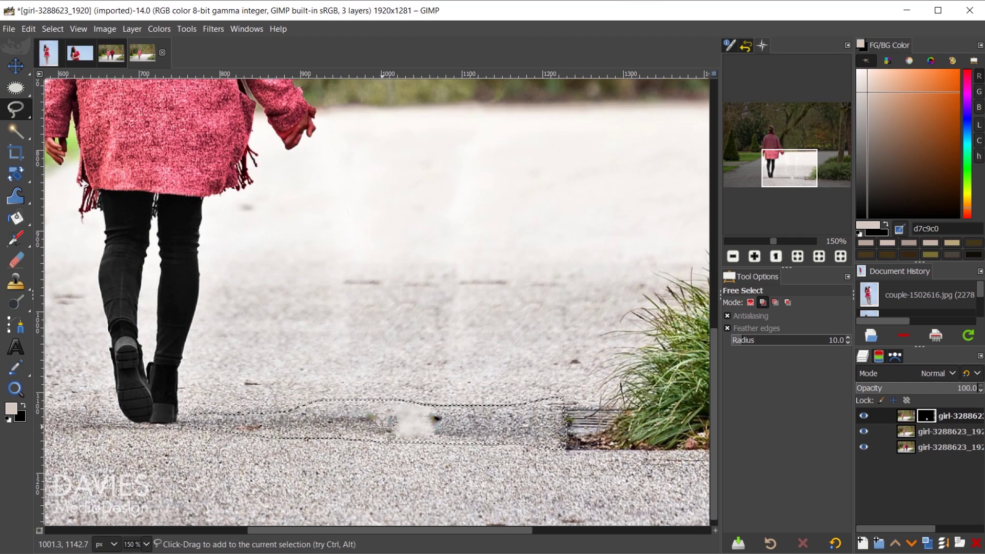
key("Return")
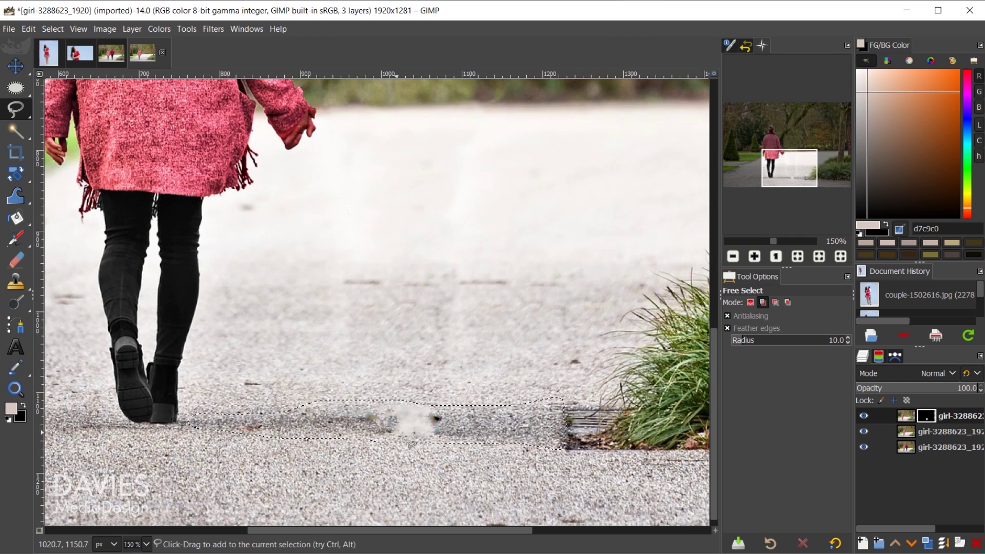
left_click(911, 435)
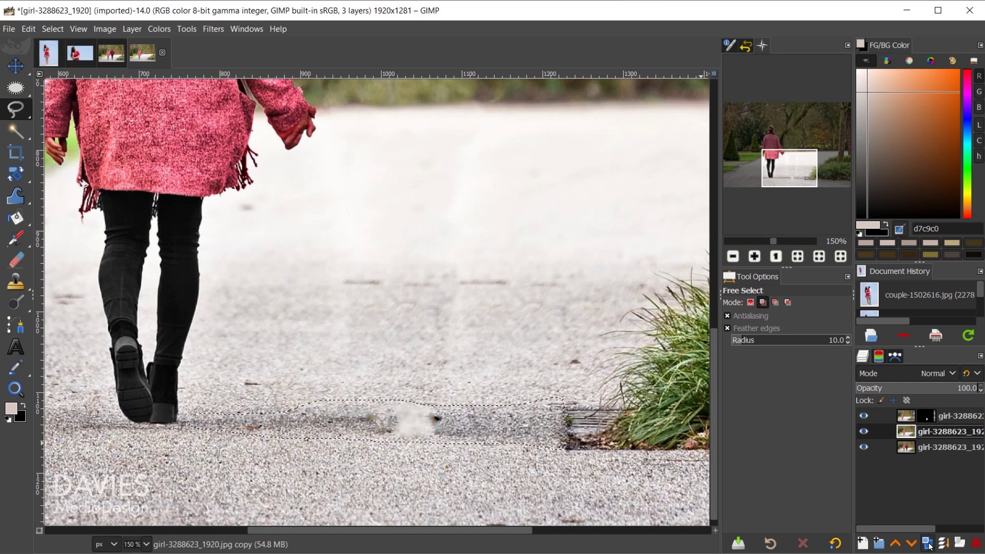
left_click(928, 543)
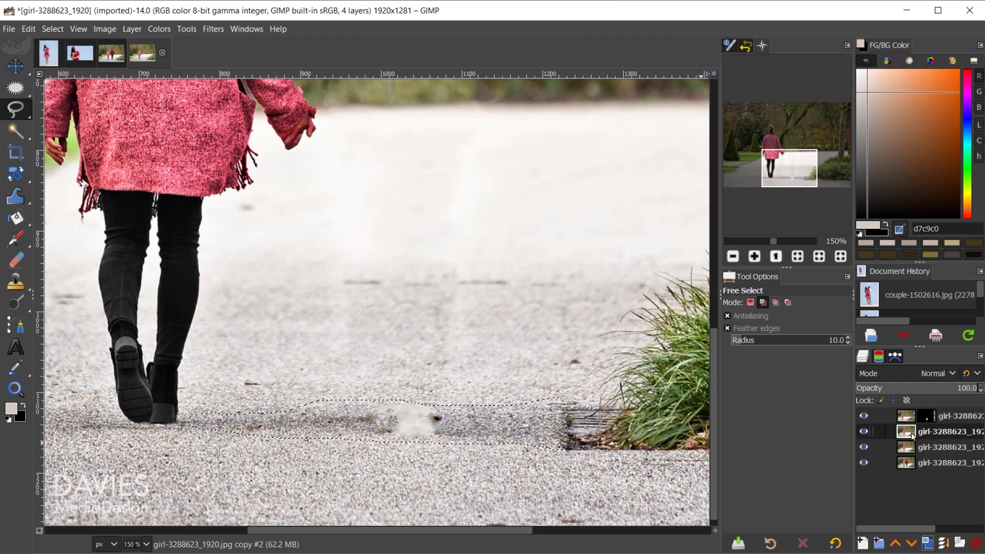
Raise the new copy to the top of the stack and shift it upward over the patch.
left_click_drag(909, 434, 914, 416)
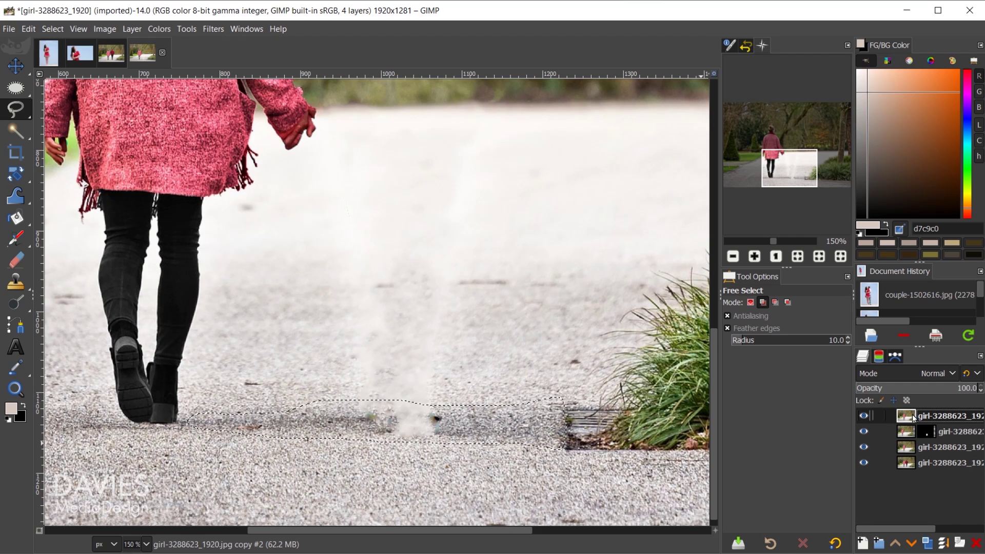
key("m")
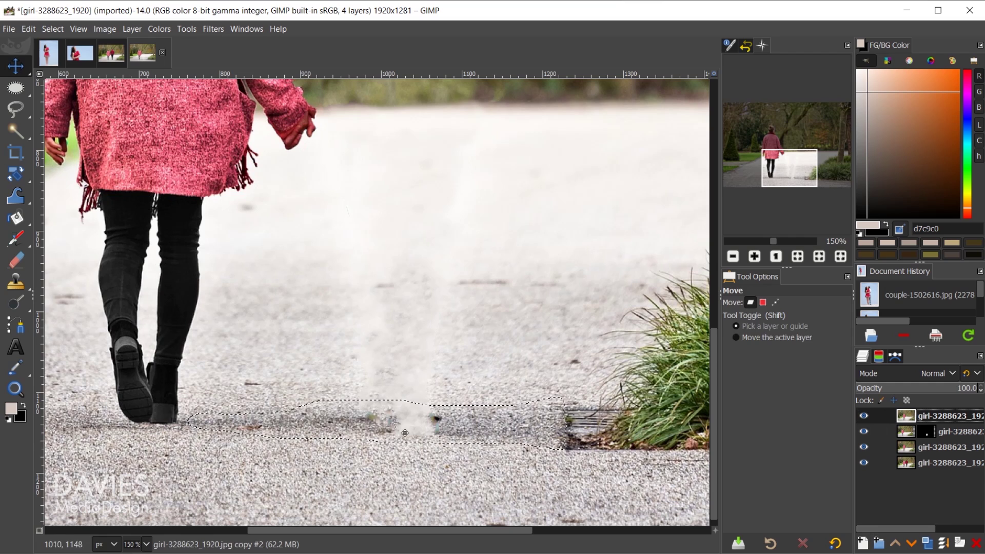
left_click_drag(475, 359, 488, 314)
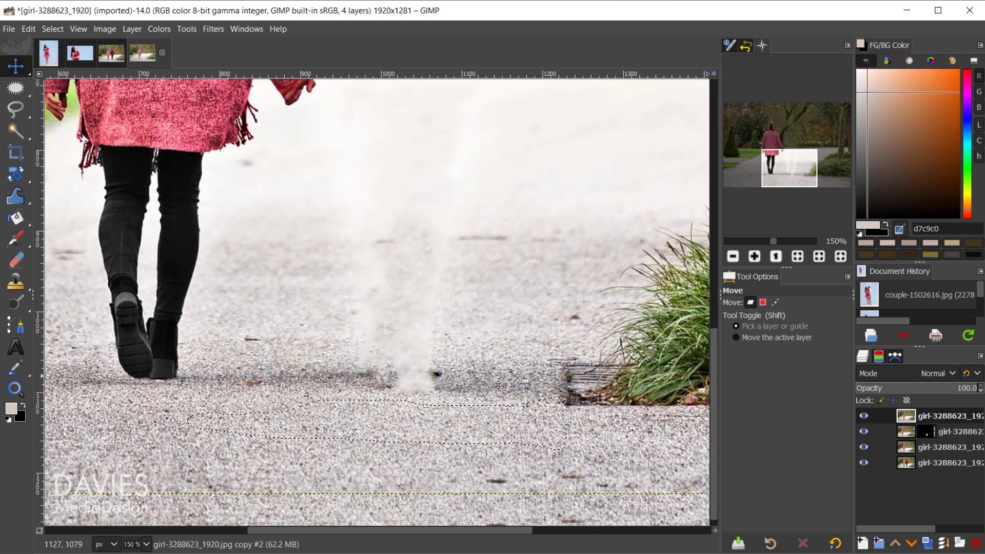
left_click_drag(556, 334, 555, 323)
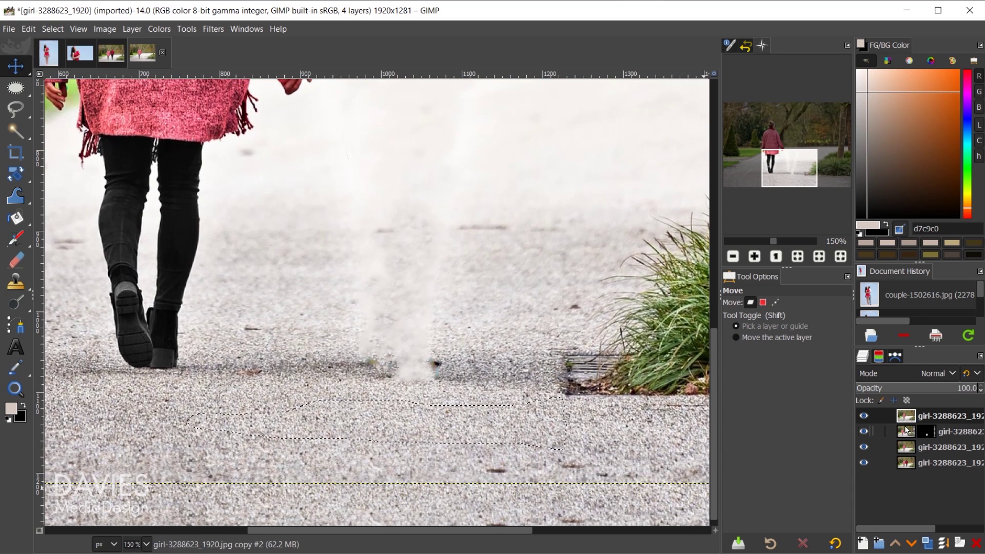
Add a Selection-based layer mask to the top copy, then zoom to 100%.
right_click(910, 416)
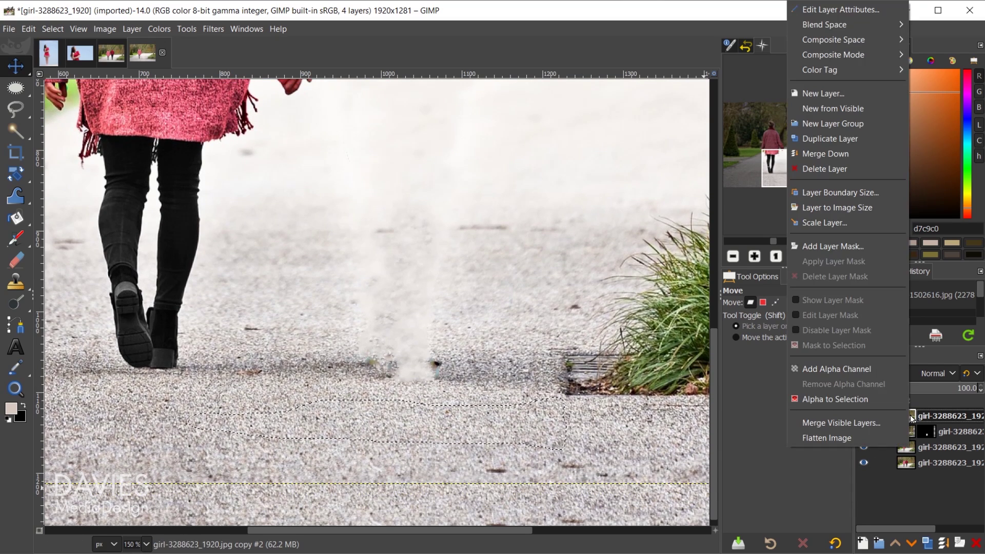
left_click(869, 248)
left_click(826, 263)
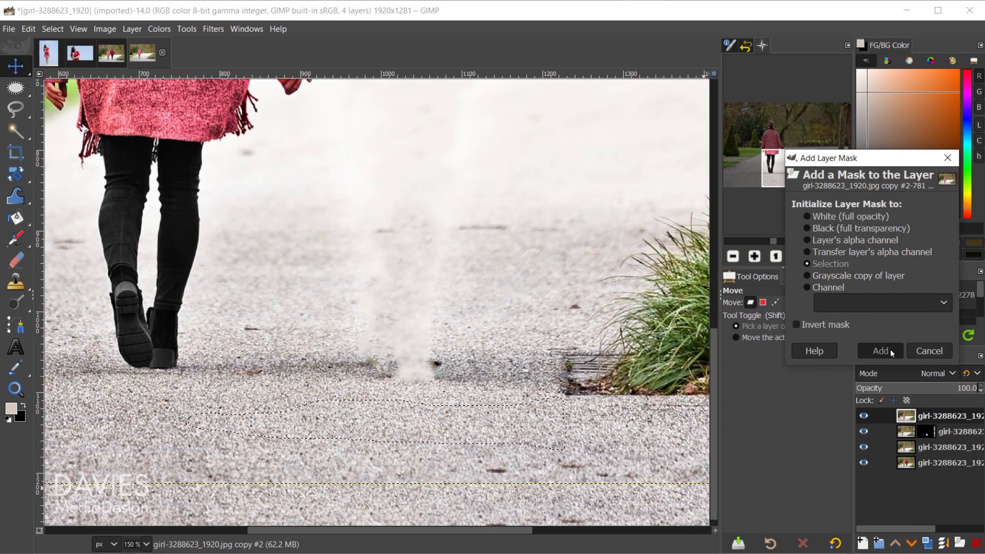
left_click(890, 350)
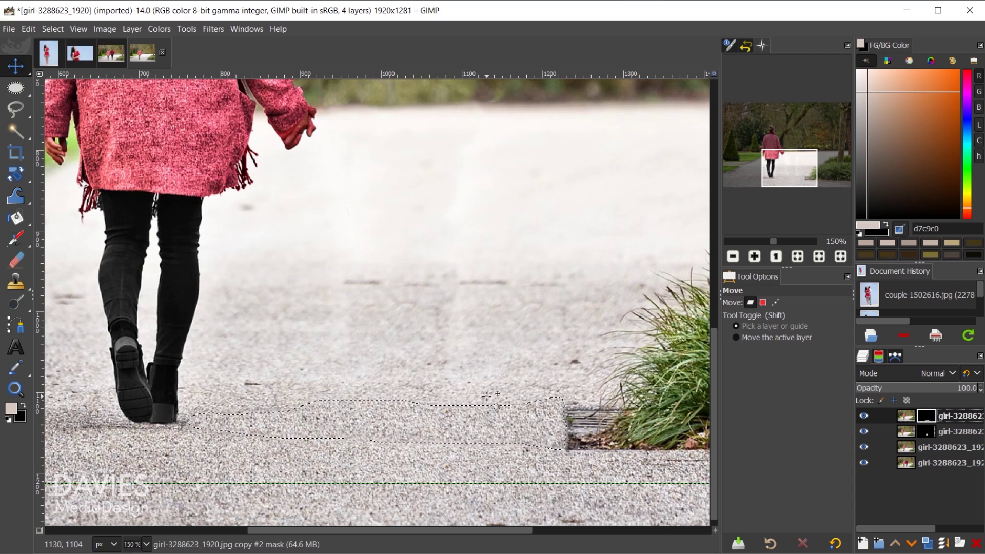
key("1")
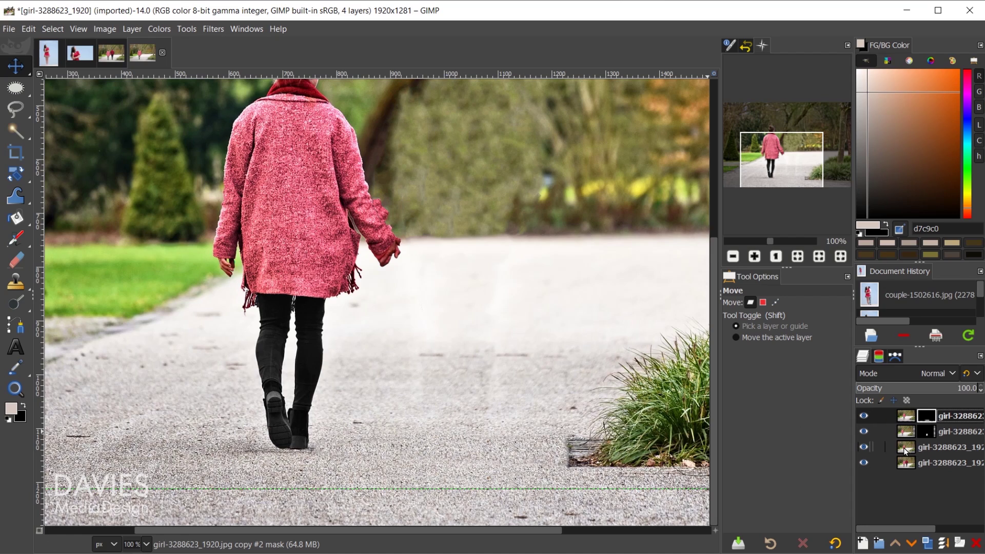
Apply the layer masks on both the top and second patch layers.
left_click(908, 418)
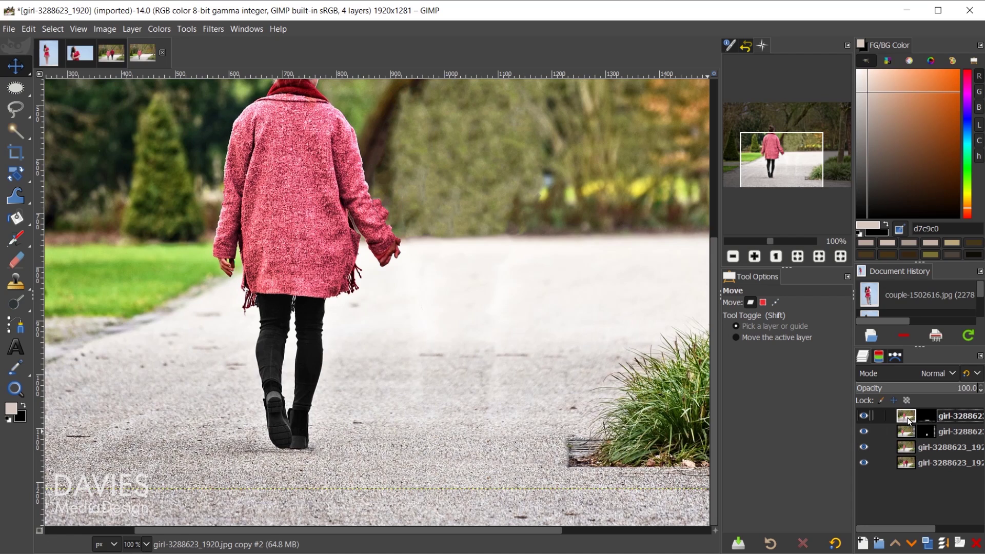
right_click(907, 420)
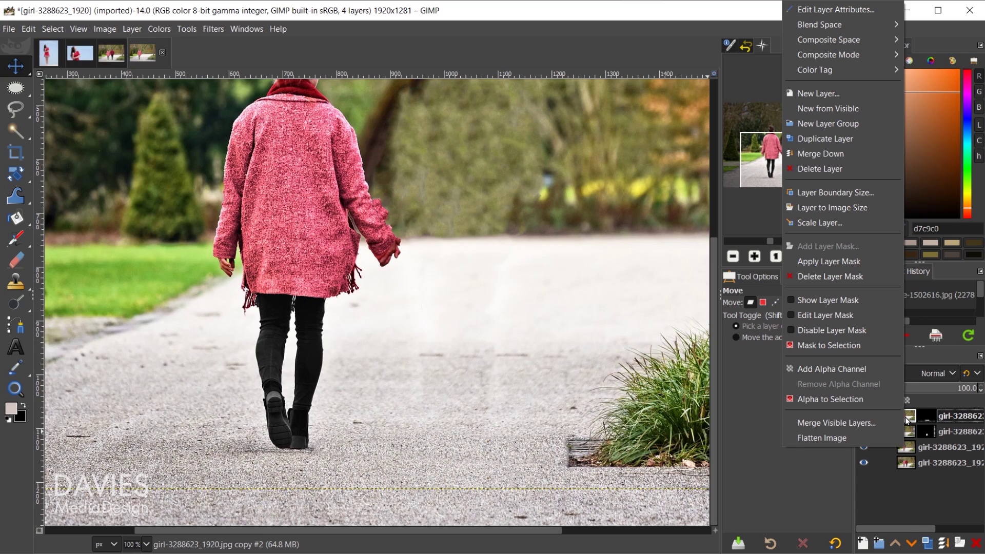
left_click(828, 261)
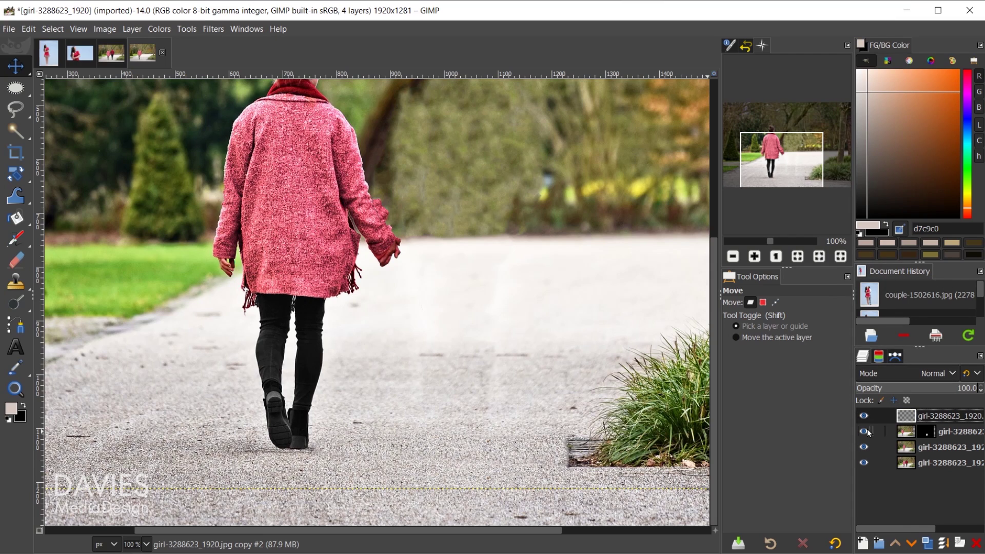
left_click(863, 415)
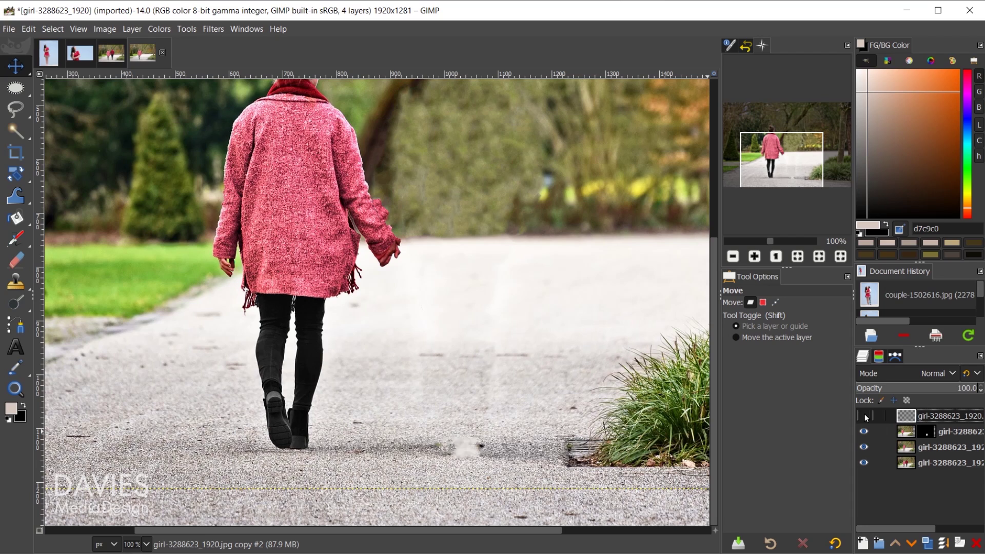
left_click(863, 416)
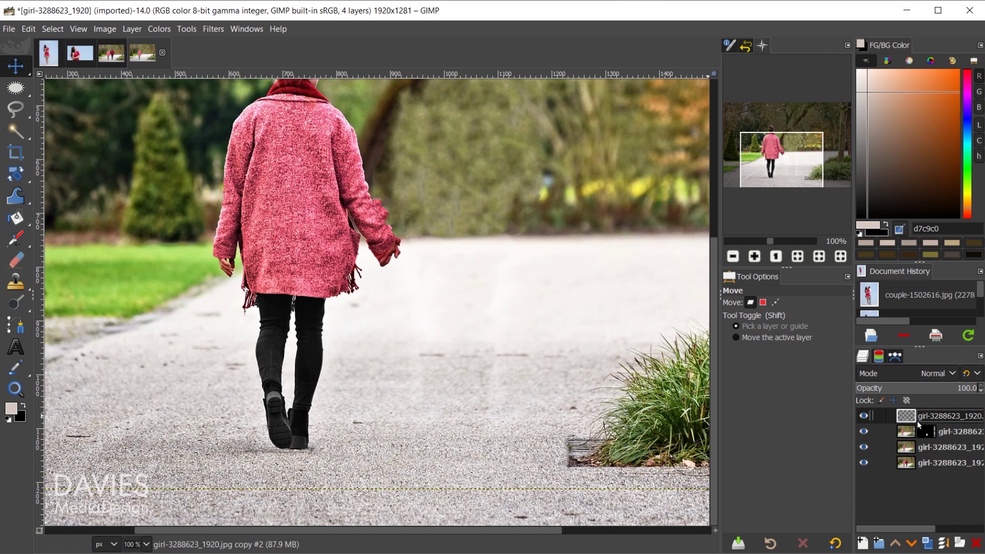
left_click(910, 436)
right_click(906, 435)
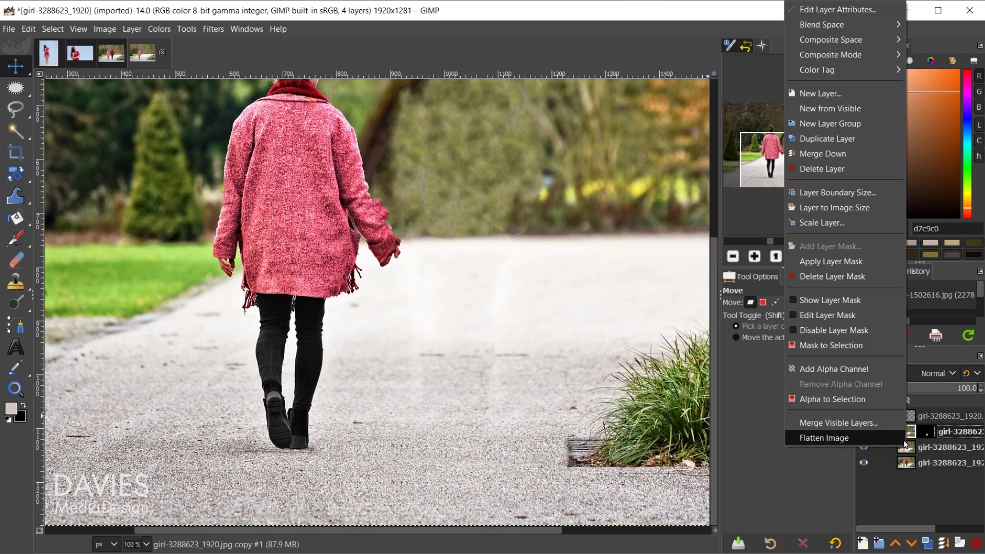
left_click(858, 261)
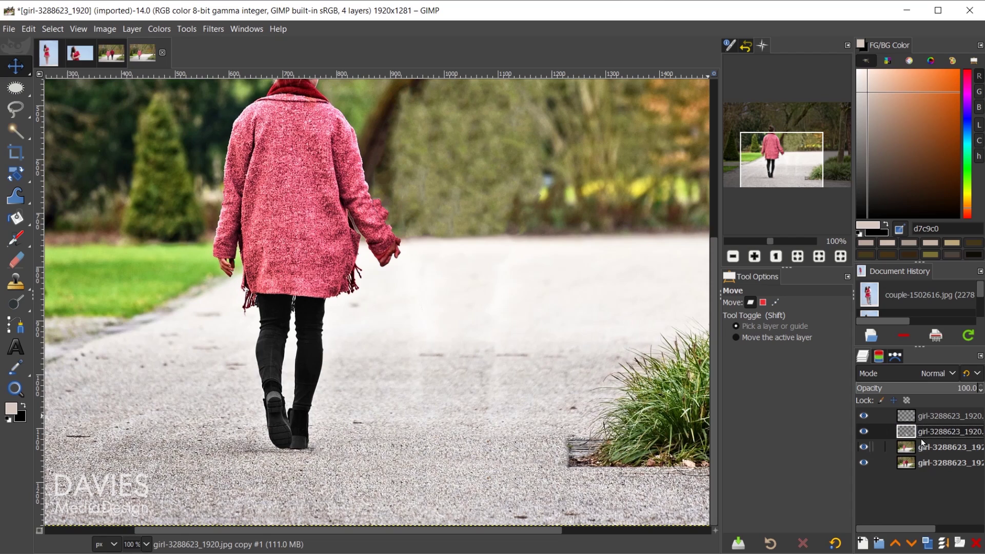
Merge both patch layers down into the base photo copy.
left_click(909, 416)
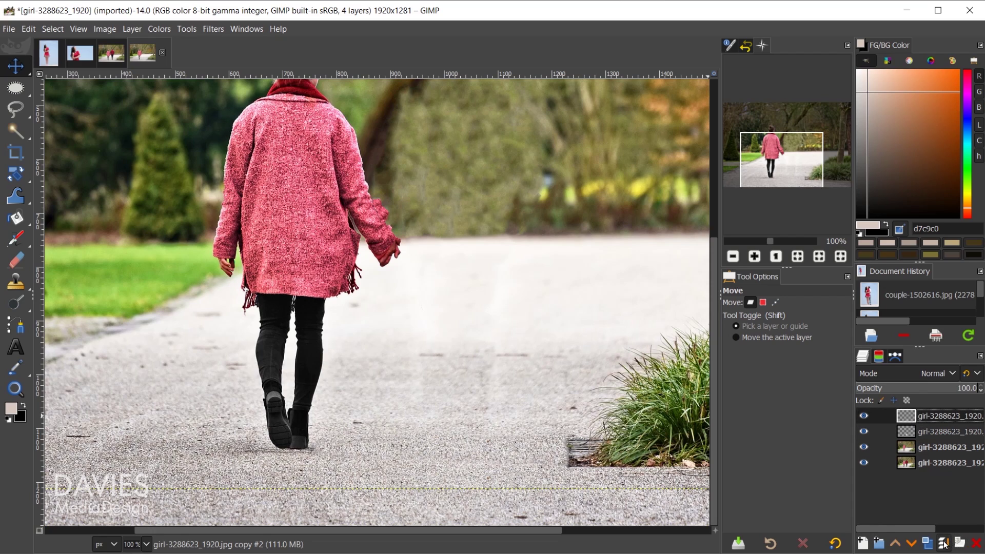
left_click(944, 543)
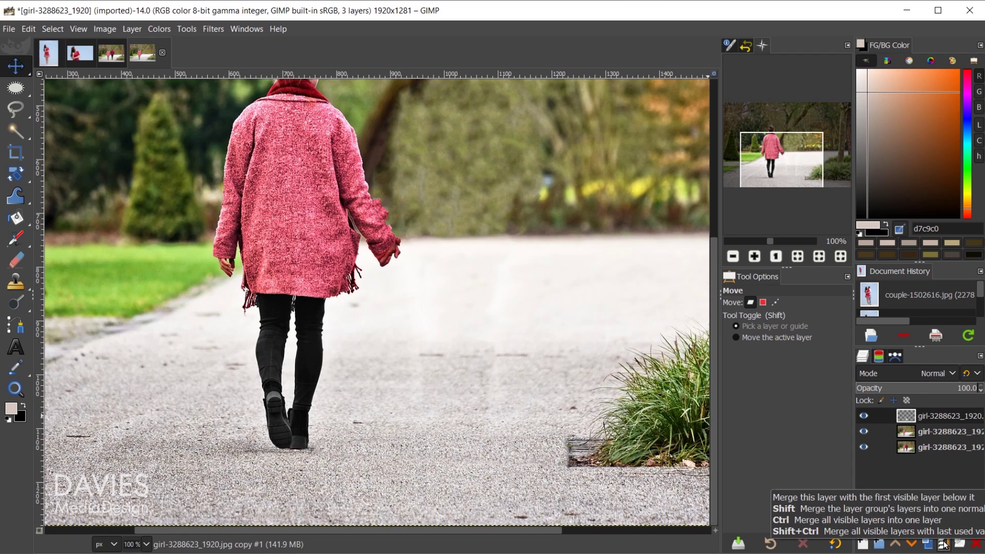
left_click(944, 544)
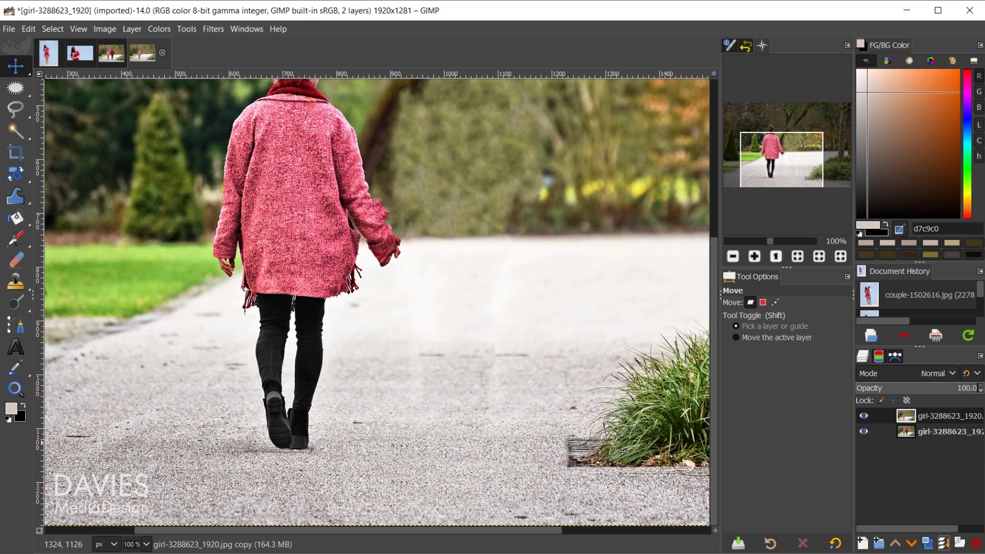
With the Healing tool active, add a transparent layer named 'Heal' at the top.
scroll(622, 450, "down", 1)
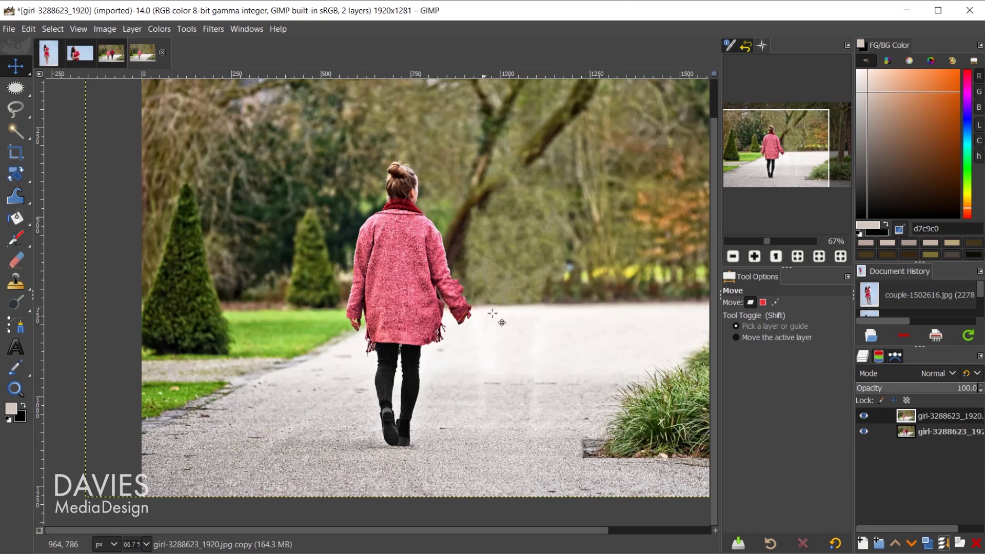
scroll(636, 418, "up", 1)
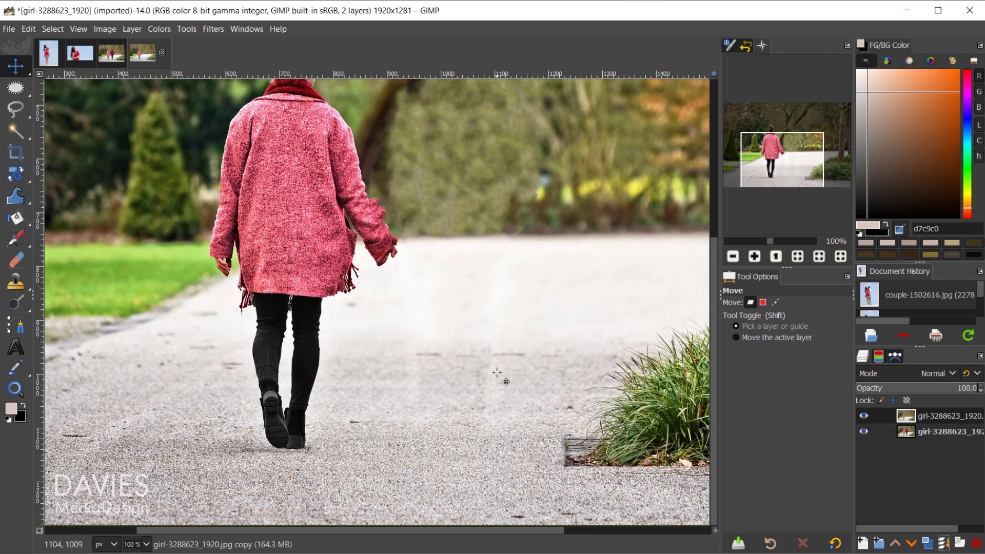
key("h")
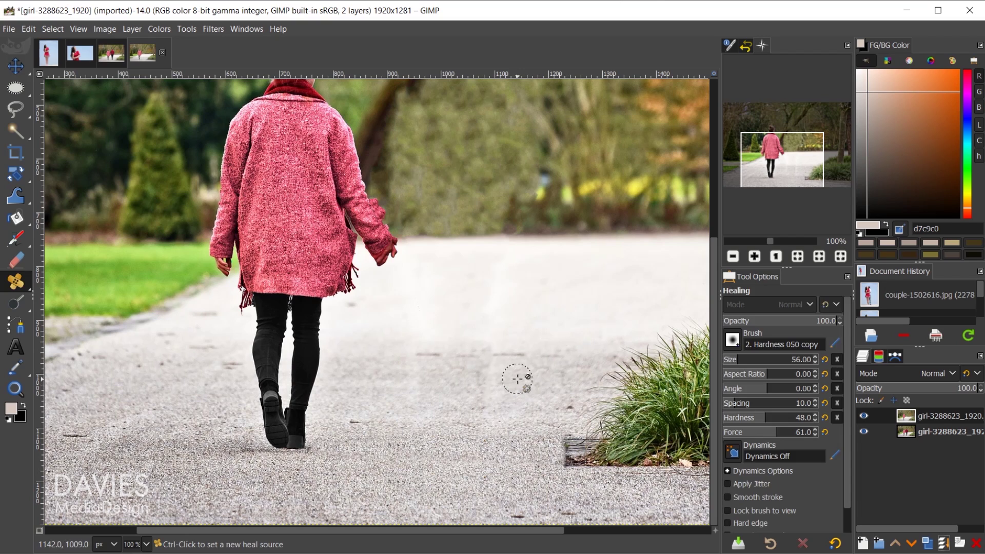
left_click(863, 544)
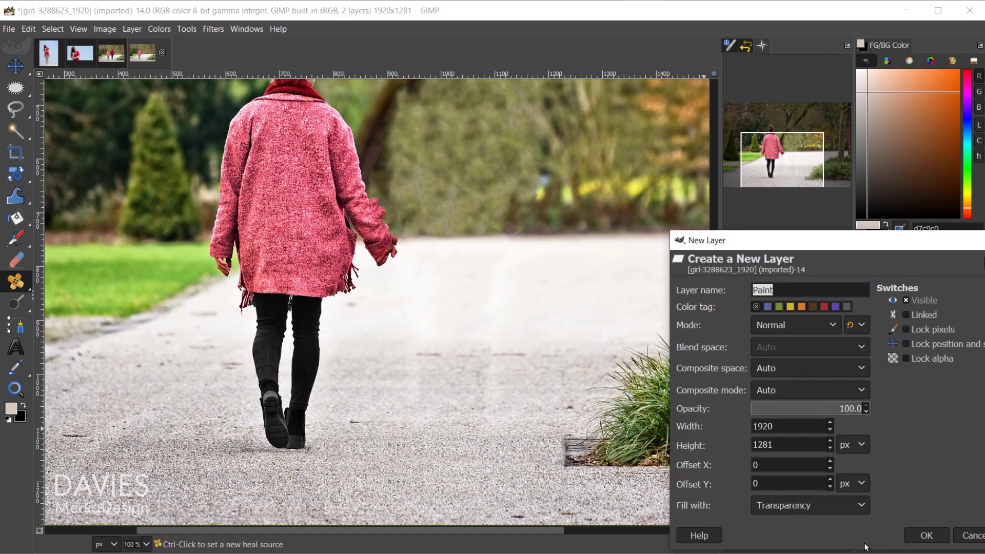
left_click_drag(875, 245, 767, 173)
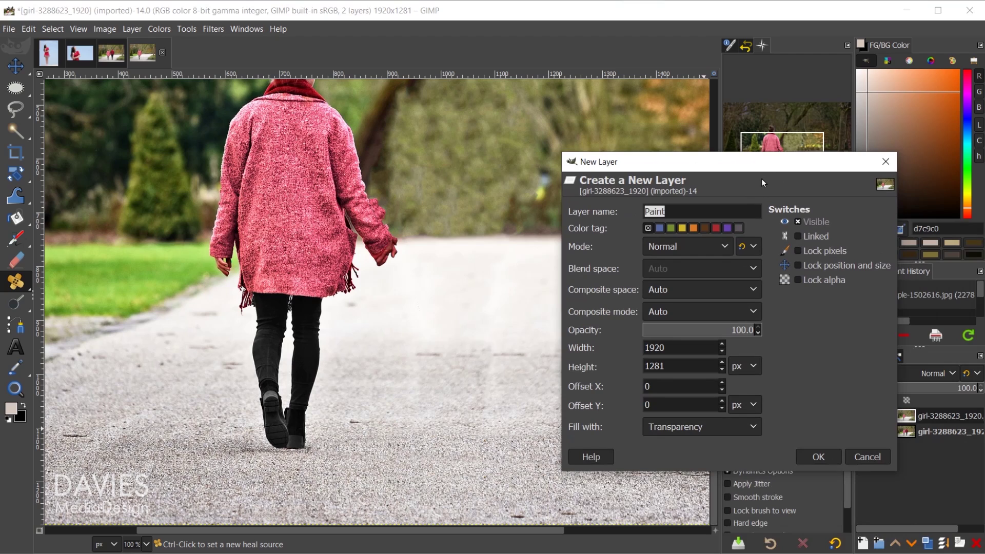
type("Heal")
left_click(817, 456)
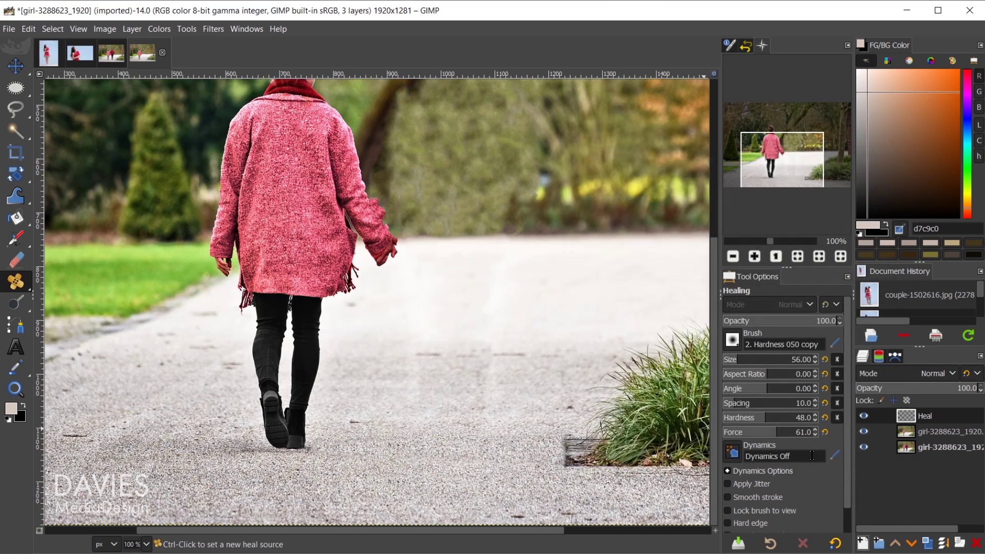
Sample clean gravel and heal the dark mark on the path, resizing the brush to 60 pixels.
scroll(846, 462, "down", 2)
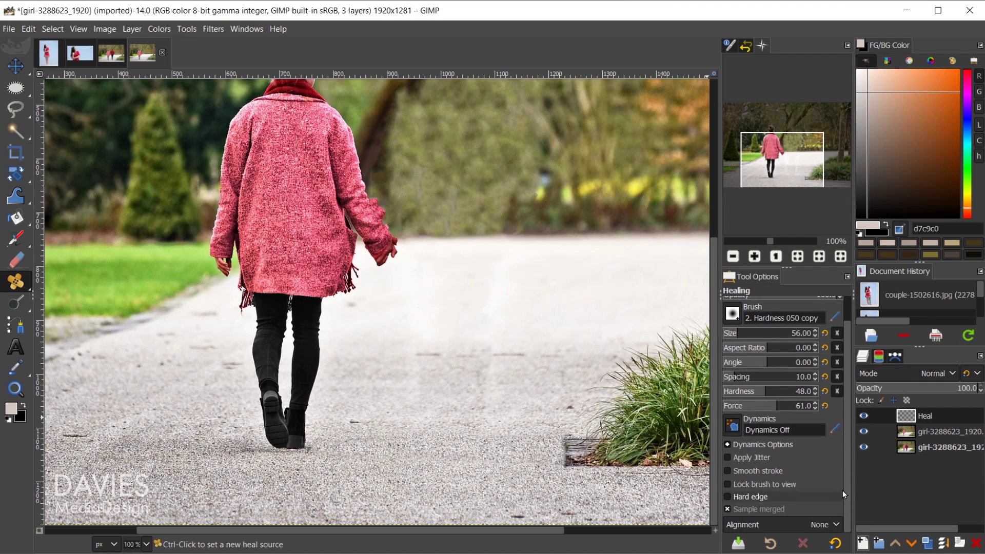
scroll(846, 495, "up", 2)
scroll(582, 429, "up", 2)
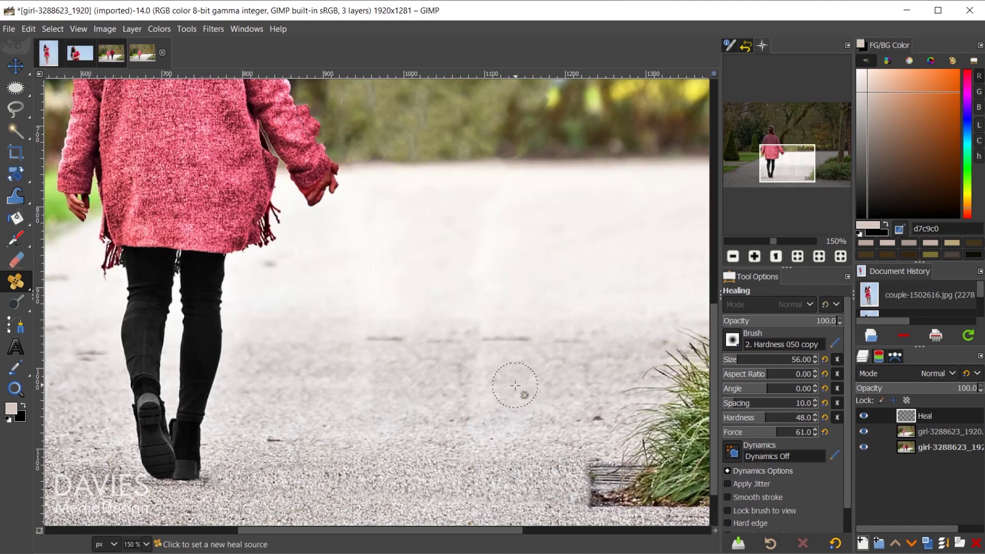
scroll(569, 395, "down", 1)
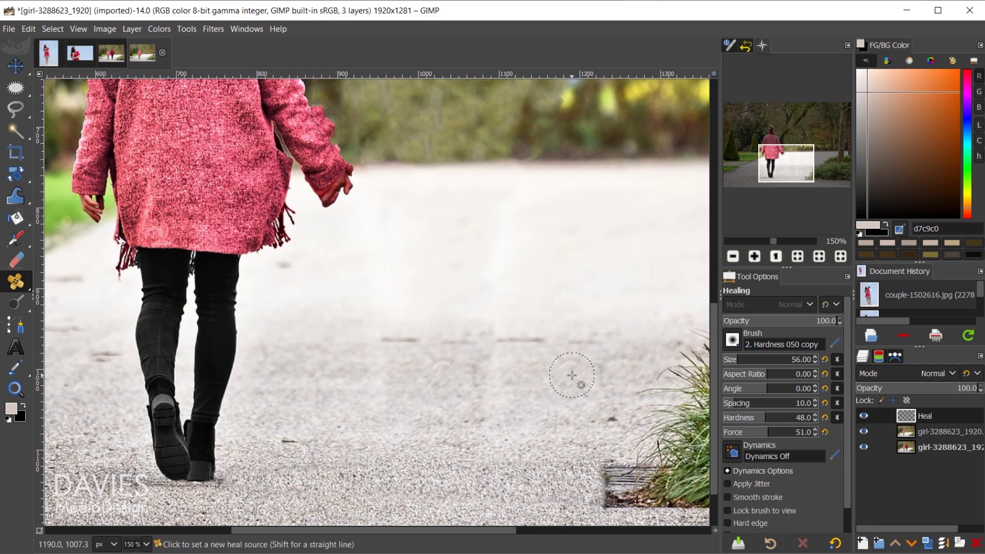
left_click(571, 375, "ctrl")
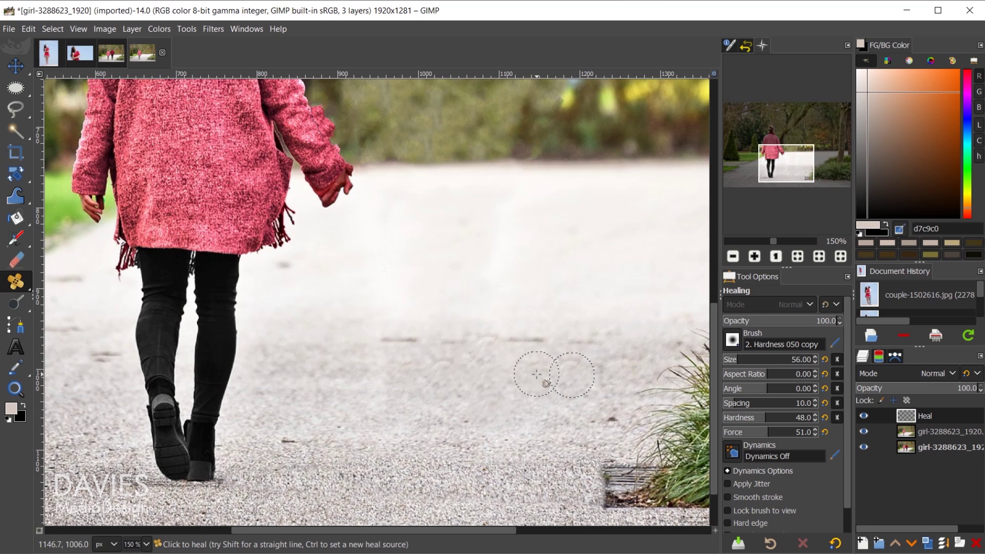
key("bracketleft")
key("bracketleft")
key("bracketleft")
key("bracketleft")
key("bracketleft")
key("bracketleft")
key("bracketleft")
key("bracketleft")
key("bracketleft")
key("bracketleft")
key("bracketleft")
key("bracketleft")
key("bracketleft")
key("bracketleft")
key("bracketleft")
key("bracketleft")
key("bracketleft")
key("bracketleft")
key("bracketleft")
key("bracketleft")
key("bracketleft")
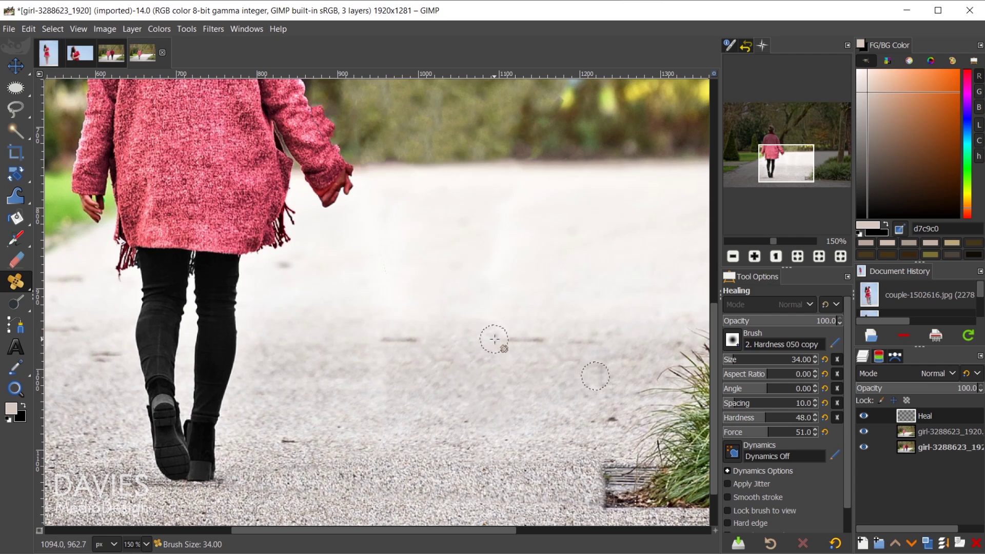
left_click_drag(424, 340, 384, 341)
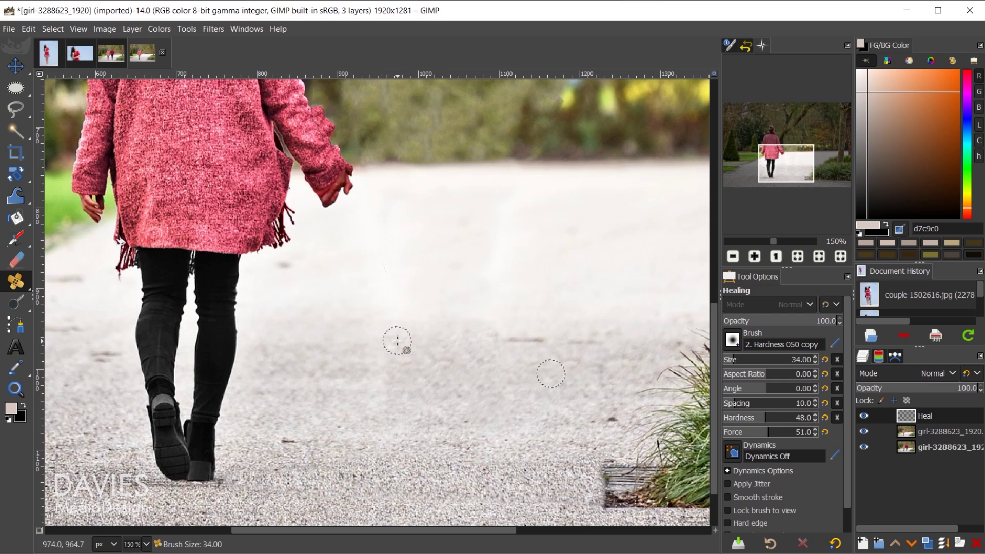
key("bracketright")
key("bracketright")
key("bracketright")
key("bracketright")
key("bracketright")
key("bracketright")
key("bracketright")
key("bracketright")
key("bracketright")
key("bracketright")
key("bracketright")
key("bracketright")
key("bracketright")
key("bracketright")
key("bracketright")
key("bracketright")
key("bracketright")
key("bracketright")
key("bracketright")
key("bracketright")
left_click(295, 356, "ctrl")
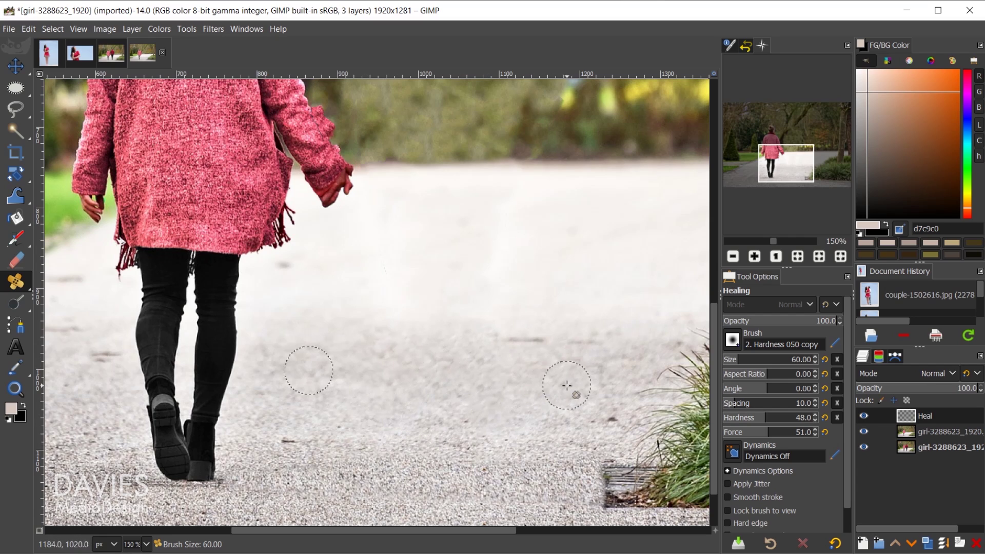
left_click(595, 376, "ctrl")
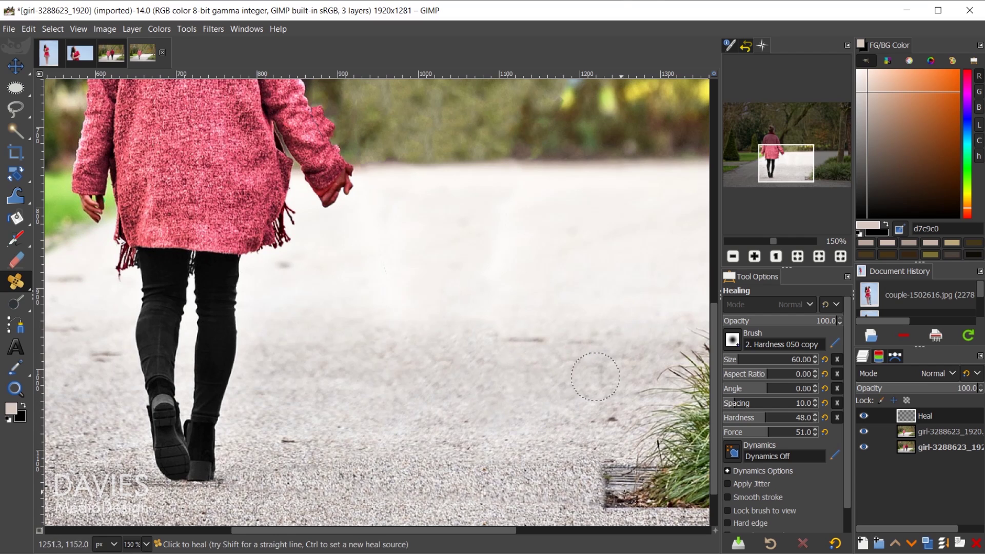
Set a fresh heal source on the path and enlarge the healing brush.
scroll(576, 461, "down", 1)
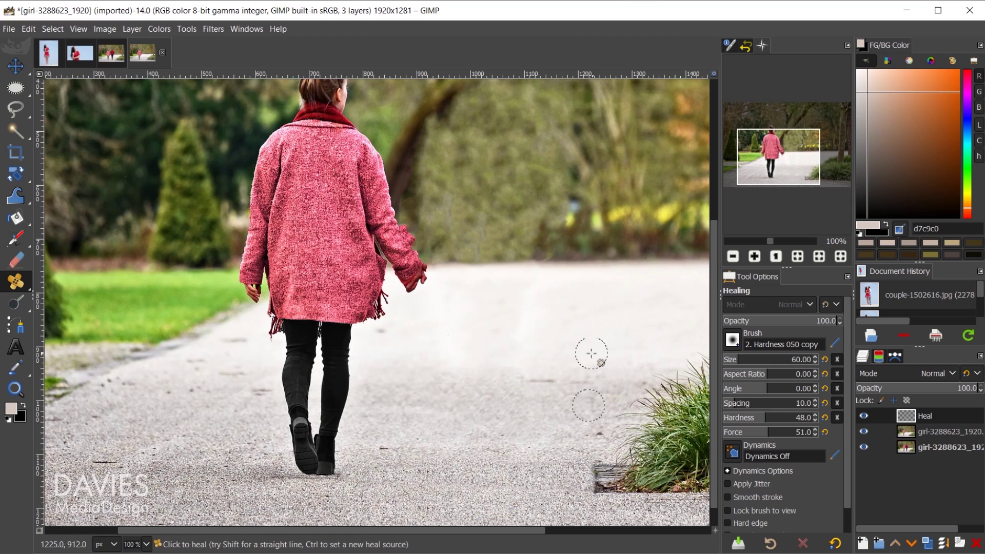
left_click(586, 333, "ctrl")
key("bracketright")
key("bracketright")
key("bracketright")
key("bracketright")
key("bracketright")
key("bracketright")
key("bracketright")
key("bracketright")
key("bracketright")
key("bracketright")
key("bracketright")
key("bracketright")
key("bracketright")
key("bracketright")
key("bracketright")
key("bracketright")
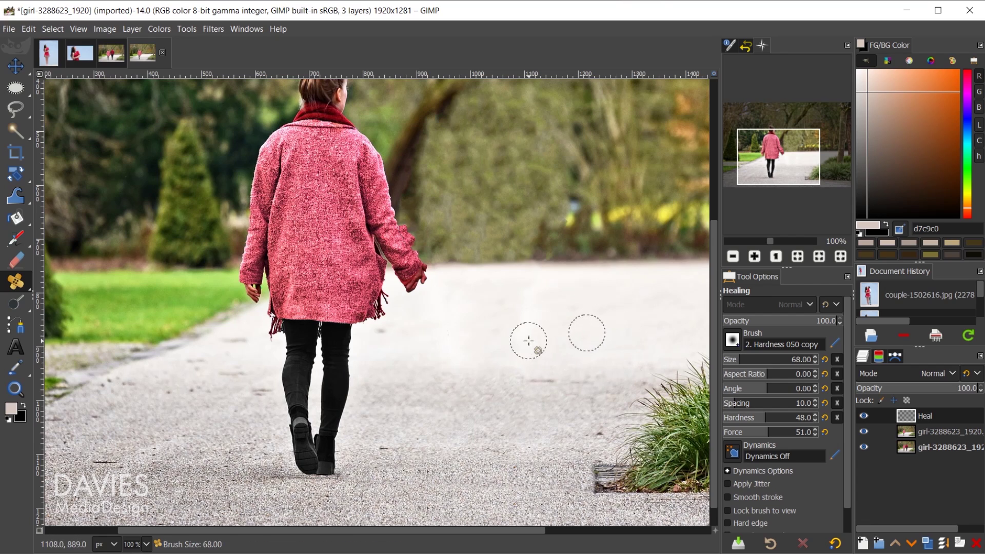
key("bracketright")
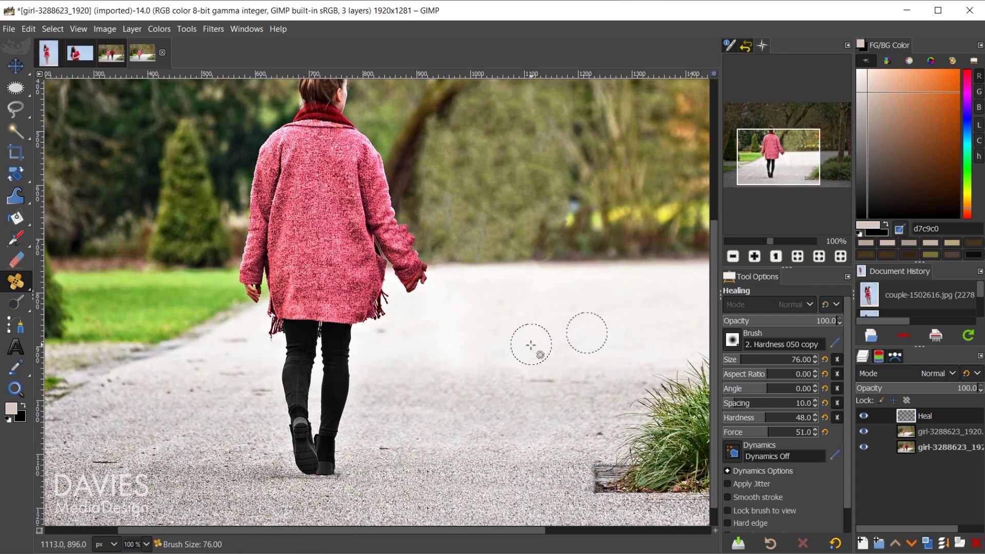
key("bracketright")
key("bracketright")
key("bracketright")
key("bracketright")
key("bracketright")
key("bracketright")
key("bracketright")
key("bracketright")
key("bracketright")
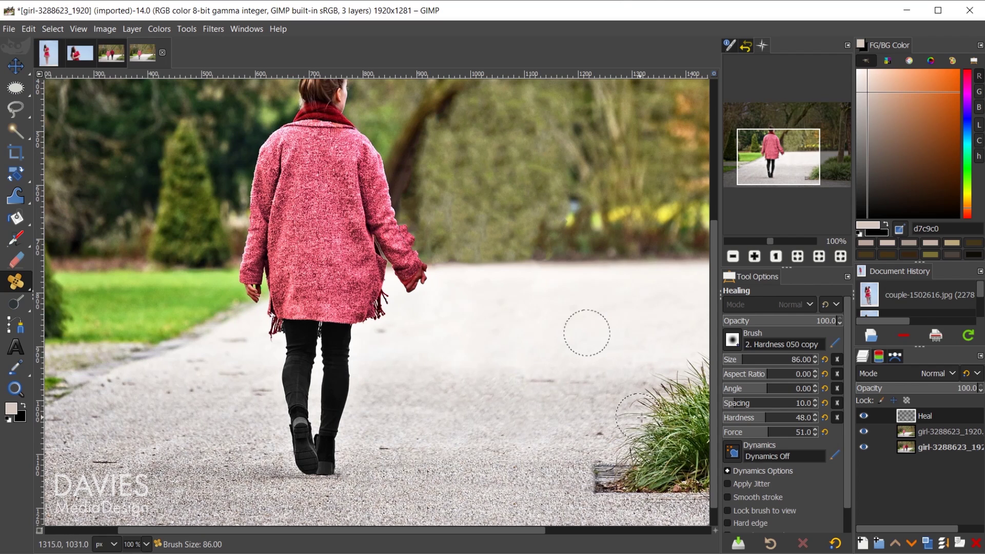
scroll(543, 430, "down", 1)
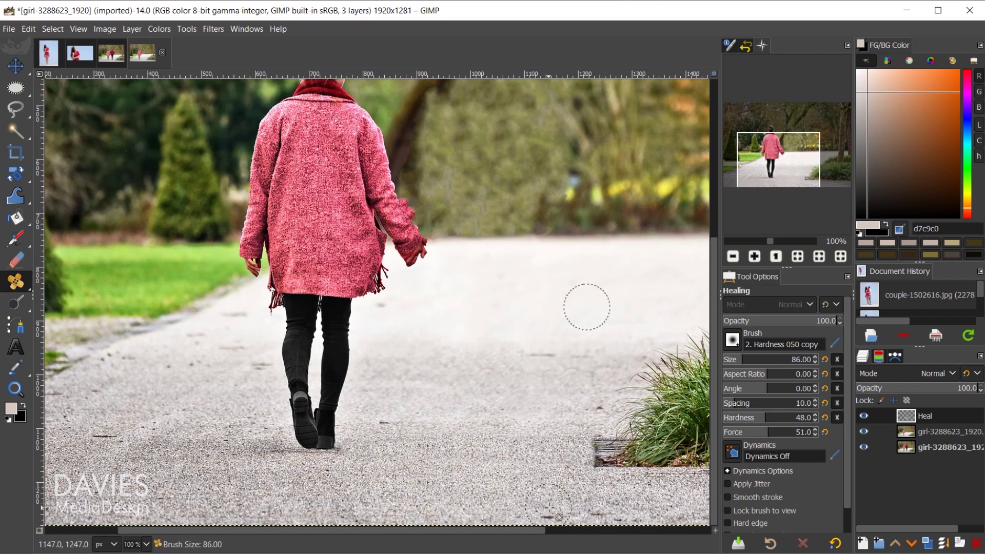
scroll(587, 307, "up", 1)
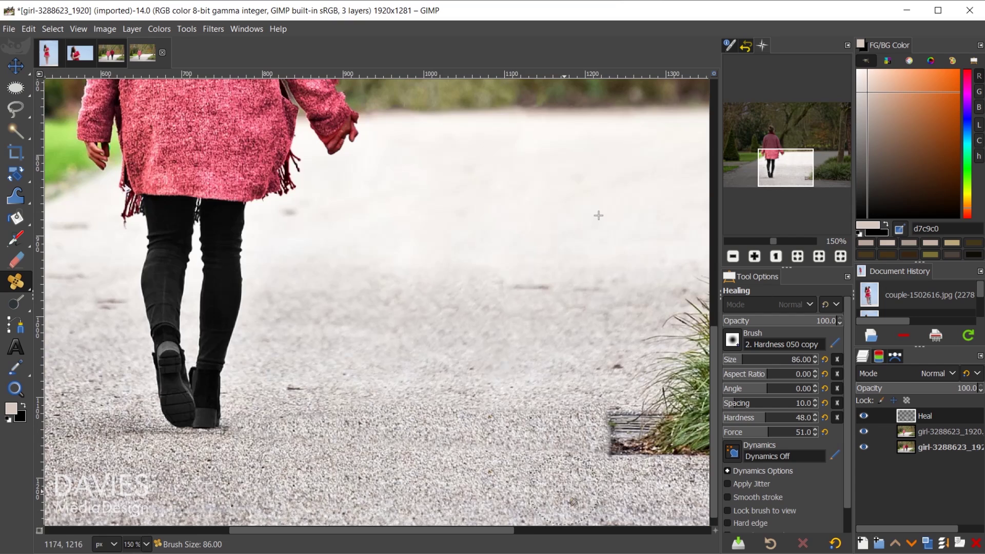
scroll(587, 308, "down", 1)
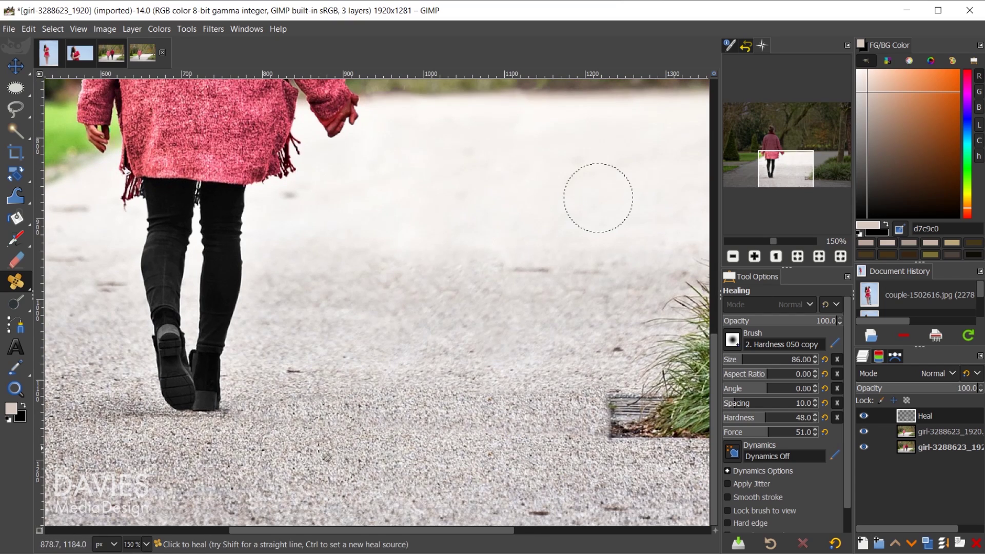
Resample clean gravel and heal the marks across the path with a 68-pixel brush.
key("ctrl")
left_click(305, 477, "ctrl")
key("bracketleft")
key("bracketleft")
key("bracketleft")
key("bracketleft")
key("bracketleft")
key("bracketleft")
key("bracketleft")
key("bracketleft")
key("bracketleft")
key("bracketleft")
key("bracketleft")
key("bracketleft")
key("bracketleft")
key("bracketleft")
key("bracketleft")
key("bracketleft")
key("bracketleft")
key("bracketleft")
key("bracketleft")
key("bracketleft")
key("bracketleft")
key("bracketleft")
key("bracketleft")
key("bracketleft")
key("bracketleft")
key("bracketleft")
key("bracketleft")
key("bracketleft")
key("bracketleft")
key("bracketleft")
key("bracketleft")
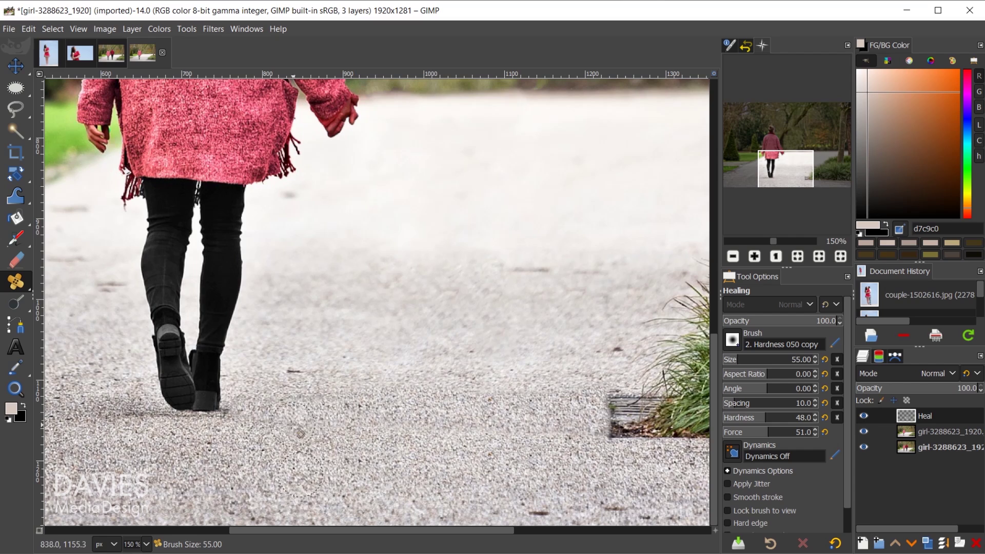
mouse_move(302, 436)
left_mouse_down()
mouse_move(272, 423)
mouse_move(360, 425)
mouse_move(397, 444)
mouse_move(361, 439)
mouse_move(343, 449)
mouse_move(304, 427)
mouse_move(569, 436)
left_mouse_up()
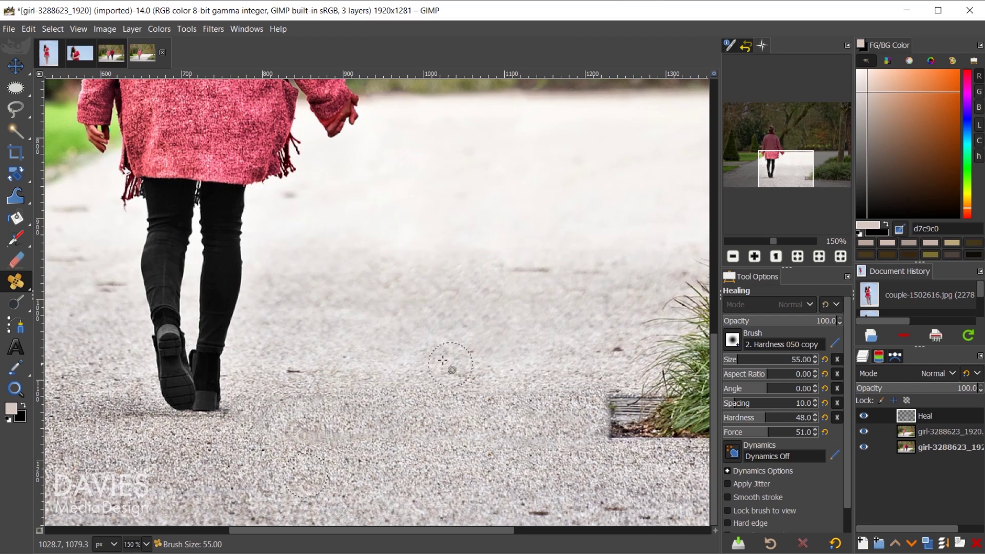
key("bracketright")
key("bracketright")
key("bracketright")
key("bracketright")
key("bracketright")
key("bracketright")
key("bracketright")
key("bracketright")
key("bracketright")
key("bracketright")
key("bracketright")
key("bracketright")
key("bracketright")
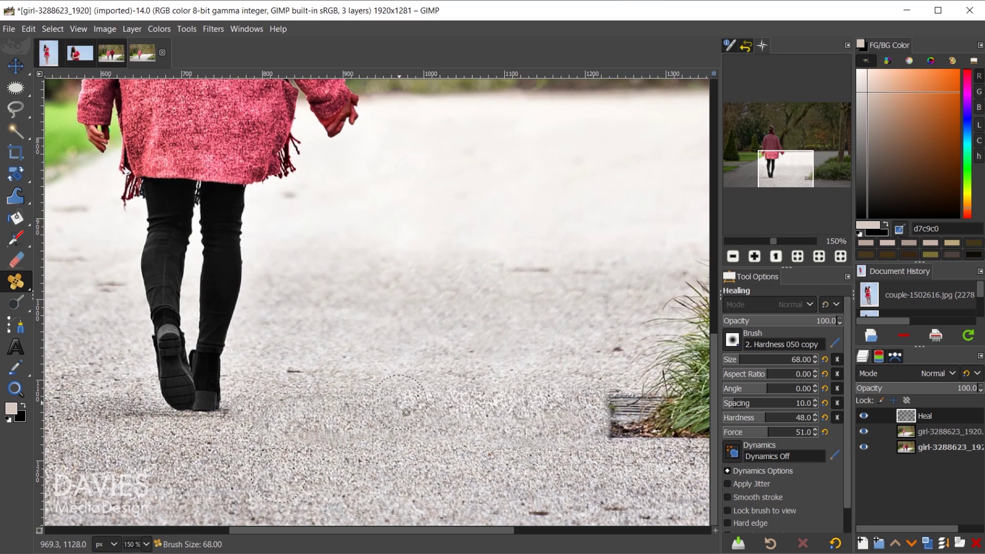
mouse_move(290, 416)
left_mouse_down()
mouse_move(289, 458)
mouse_move(271, 420)
left_mouse_up()
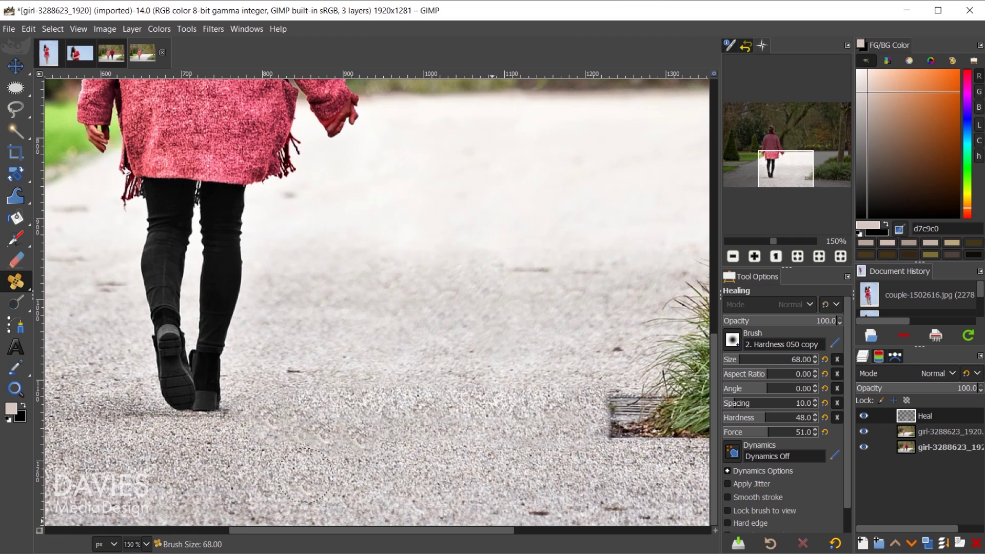
key("shift+ctrl+j")
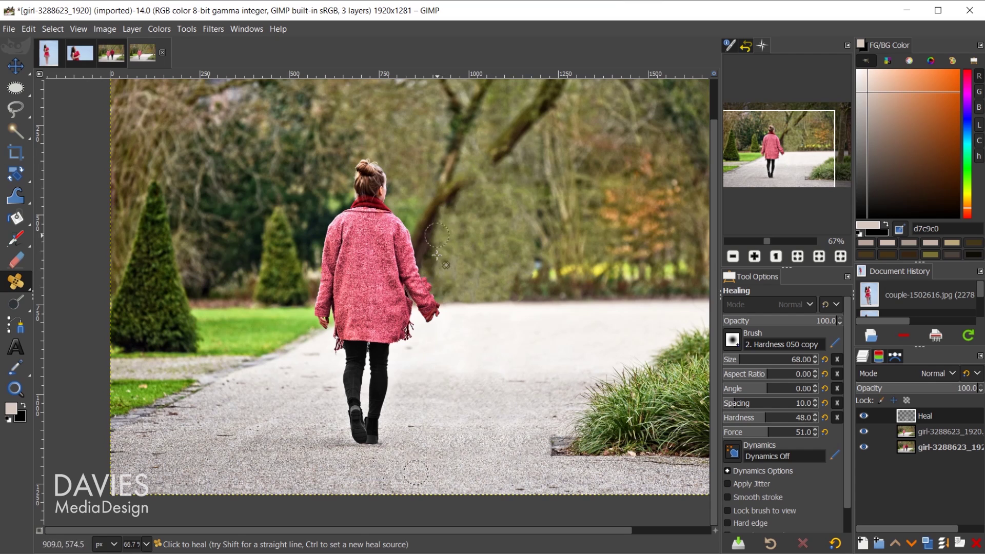
With a 22-pixel Clone brush, paint sampled background over the finger's rough edge.
scroll(457, 345, "up", 5)
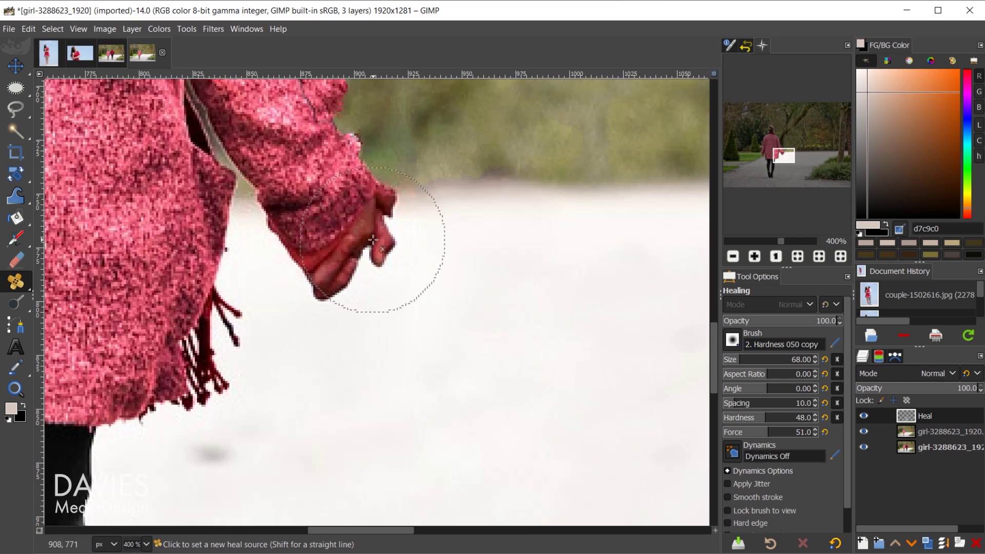
scroll(405, 226, "up", 2)
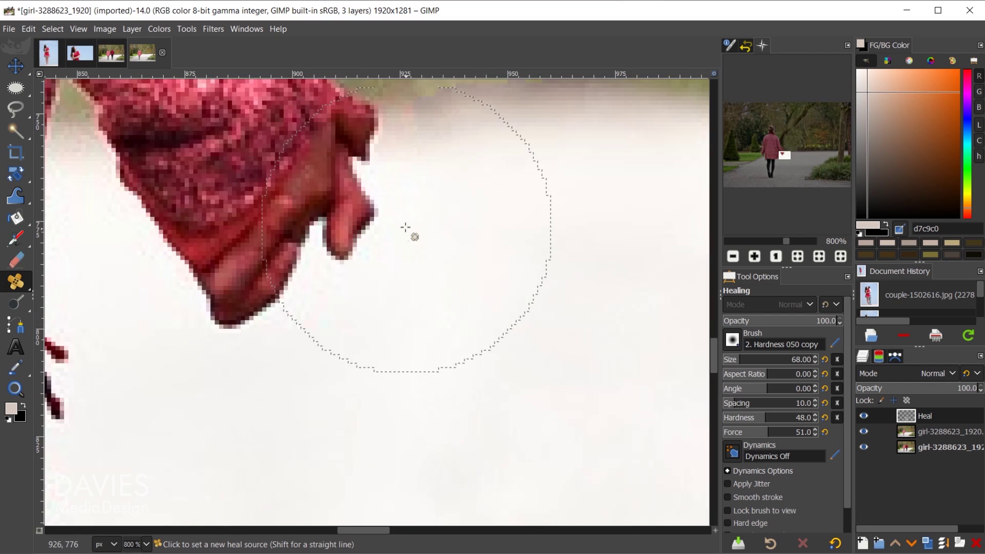
key("bracketleft")
key("bracketleft")
key("bracketleft")
key("bracketleft")
key("bracketleft")
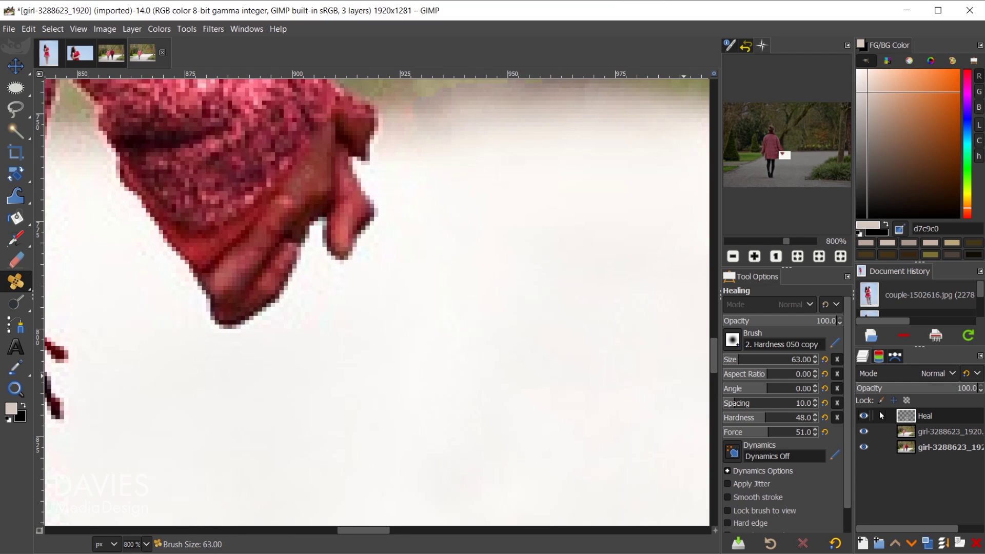
key("bracketleft")
key("bracketleft")
key("bracketleft")
key("bracketleft")
key("bracketleft")
key("bracketleft")
key("bracketleft")
key("bracketleft")
key("bracketleft")
key("bracketleft")
key("bracketleft")
key("bracketleft")
key("bracketleft")
key("bracketleft")
key("bracketleft")
key("bracketleft")
key("bracketleft")
key("bracketleft")
key("bracketleft")
key("bracketleft")
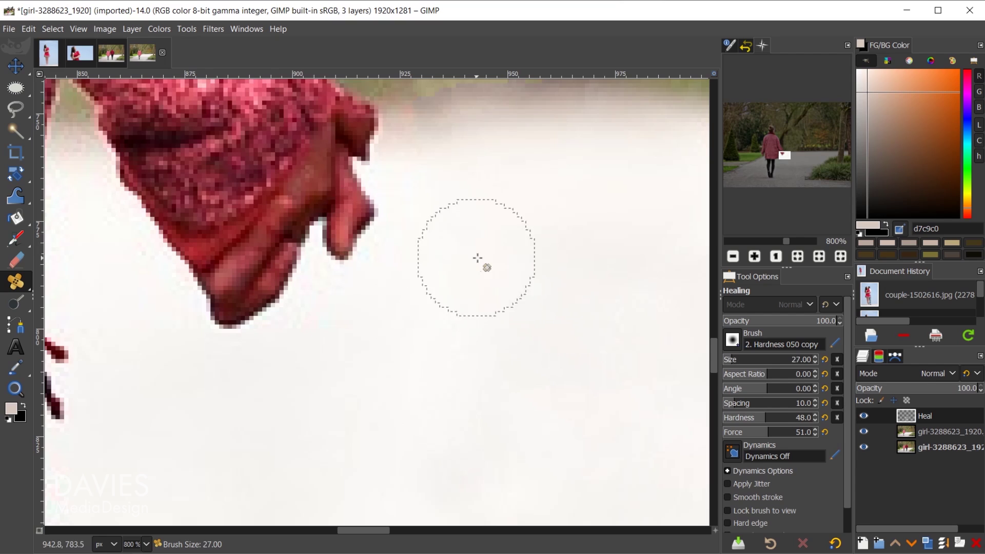
key("c")
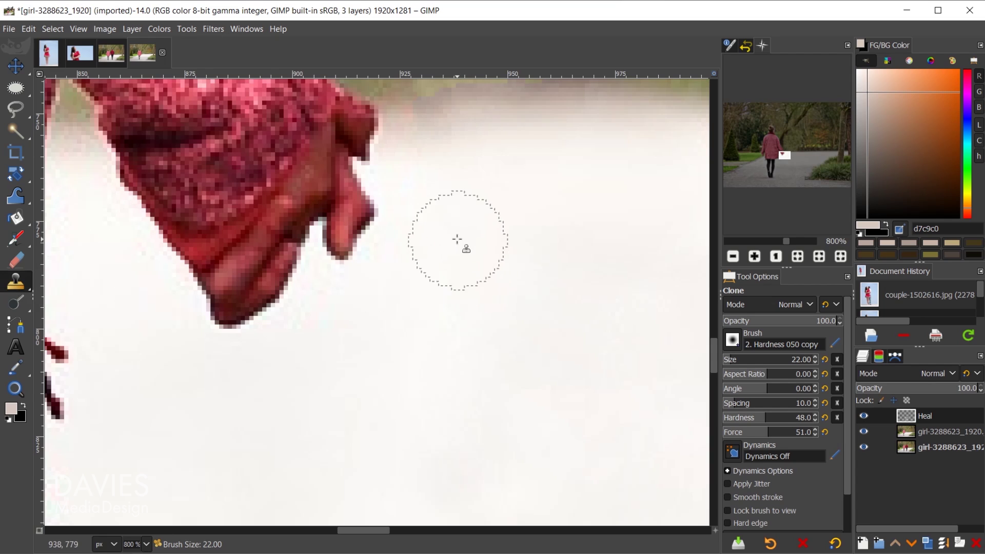
left_click(453, 279, "ctrl")
mouse_move(355, 284)
left_mouse_down()
mouse_move(350, 263)
mouse_move(373, 230)
mouse_move(341, 253)
mouse_move(363, 205)
mouse_move(371, 150)
mouse_move(362, 141)
mouse_move(234, 315)
mouse_move(223, 298)
mouse_move(287, 224)
mouse_move(210, 297)
mouse_move(196, 339)
mouse_move(163, 300)
mouse_move(189, 287)
left_mouse_up()
Clone clean background along the hand's lower edge and to its right.
scroll(545, 326, "down", 3)
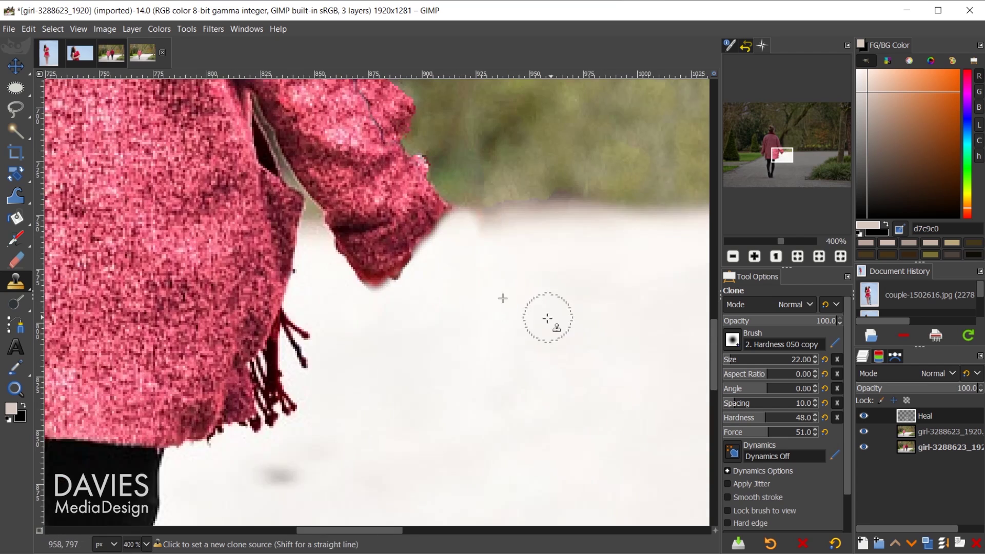
scroll(377, 302, "up", 2)
mouse_move(378, 303)
left_mouse_down()
mouse_move(424, 296)
mouse_move(554, 345)
left_mouse_up()
scroll(554, 346, "down", 3)
scroll(611, 417, "up", 3)
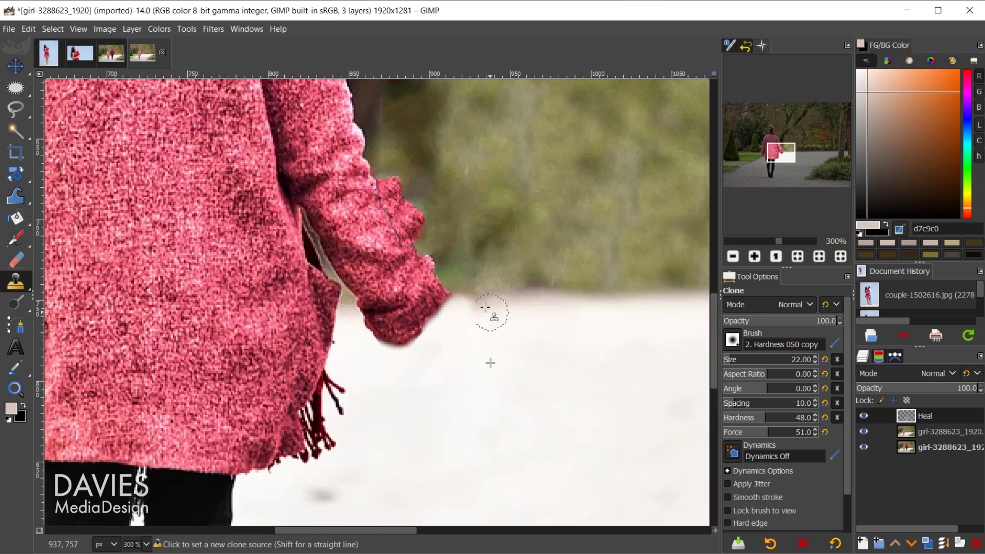
mouse_move(476, 339)
left_mouse_down()
mouse_move(576, 311)
mouse_move(449, 315)
mouse_move(616, 315)
left_mouse_up()
scroll(471, 416, "down", 3)
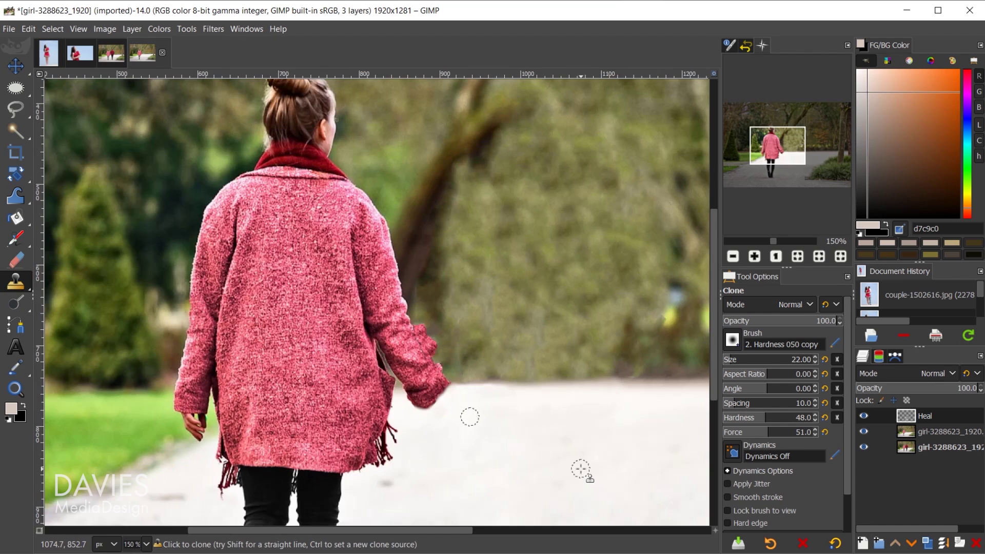
scroll(564, 456, "down", 3)
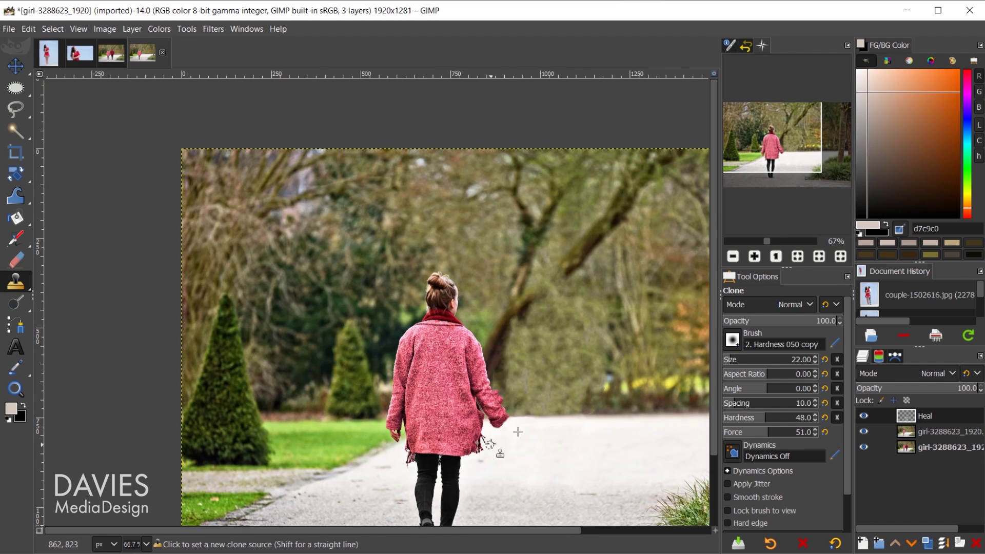
scroll(515, 430, "up", 5)
scroll(237, 417, "up", 2)
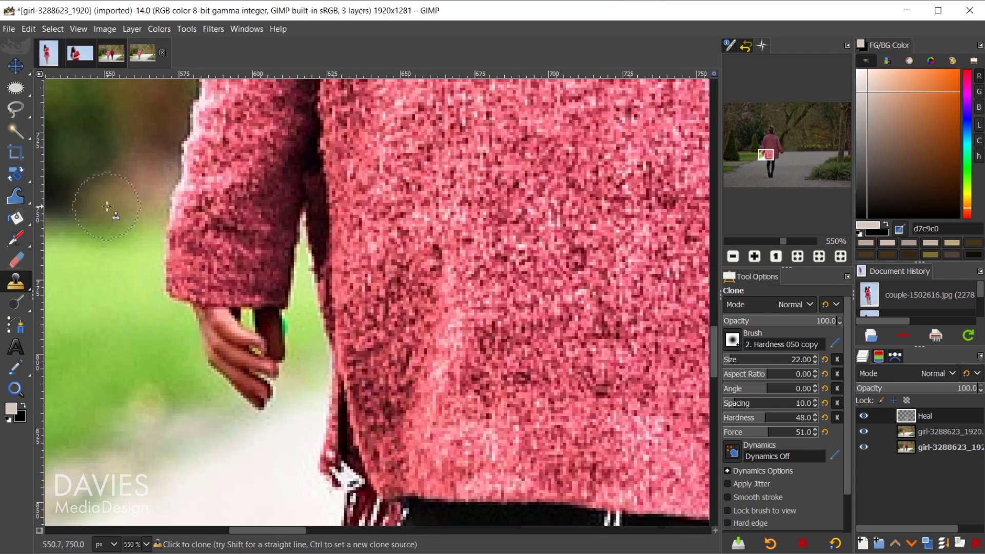
On the girl-3288623_1920.jpg copy layer, place path anchors down the hand's edge and around the lower fingers.
key("b")
key("ctrl")
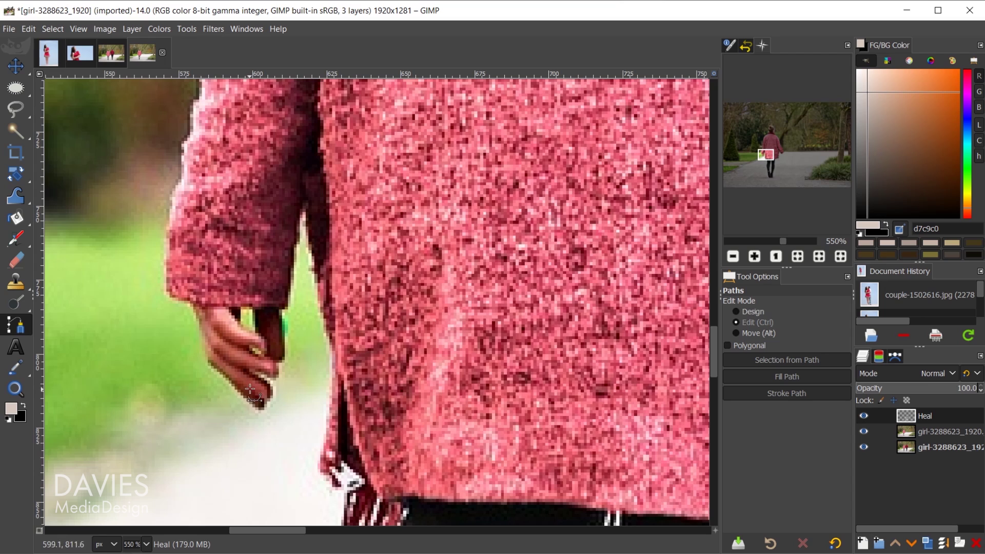
scroll(229, 412, "up", 2)
left_click(911, 433)
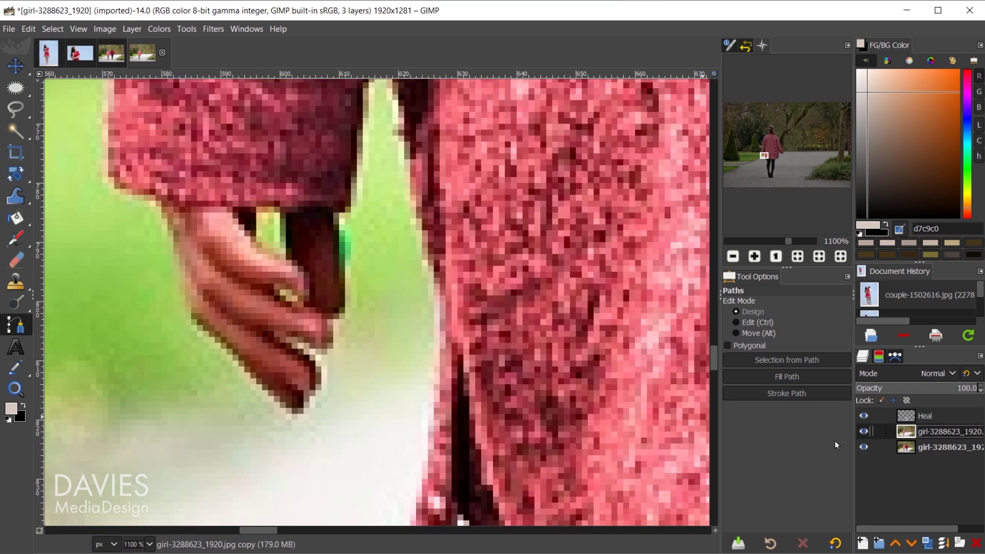
scroll(363, 323, "down", 1)
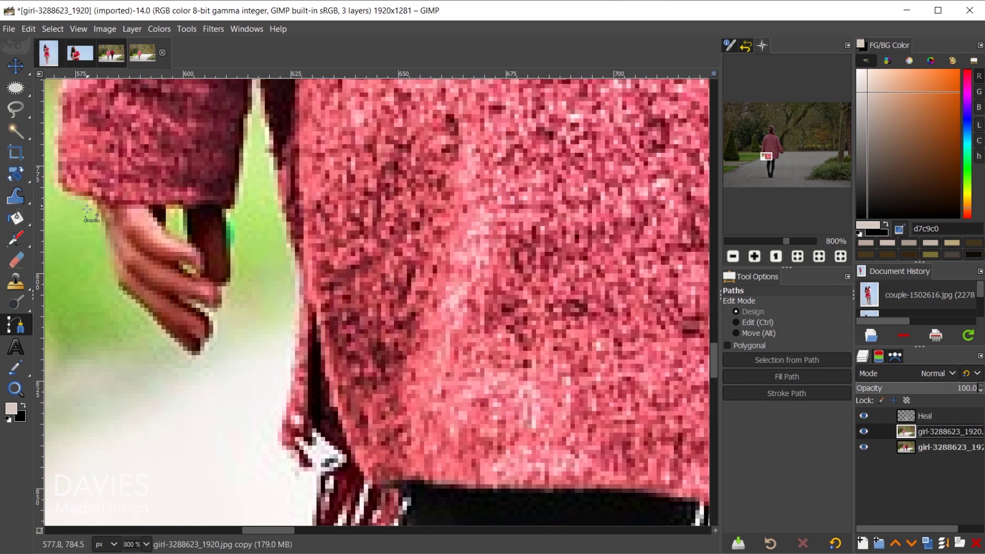
left_click(88, 199)
left_click(103, 222)
left_click(113, 270)
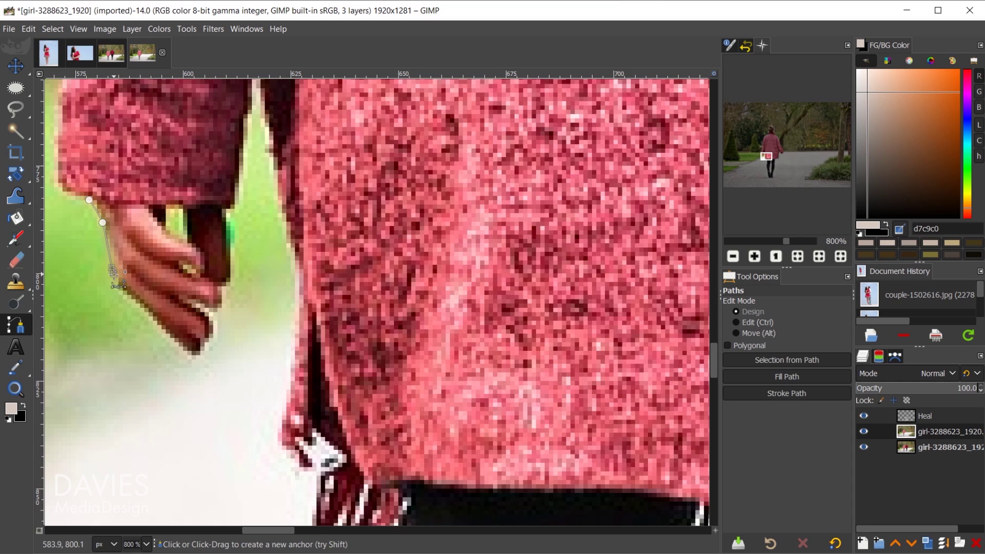
left_click(118, 295)
left_click(153, 320)
left_click(185, 353)
left_click(205, 348)
left_click(214, 321)
left_click(202, 304)
left_click(177, 300)
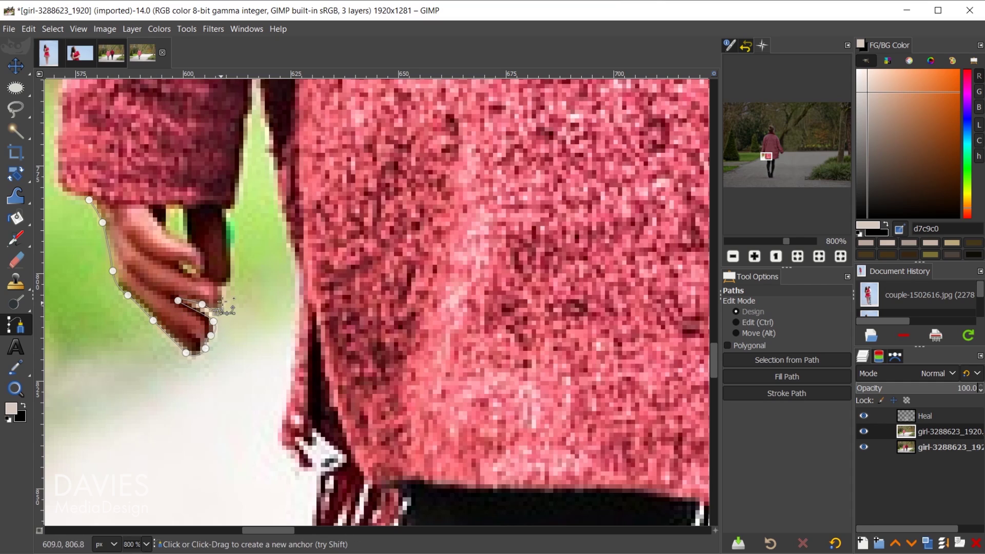
left_click(224, 295)
left_click(196, 275)
Curve the path around the fingertips, along the top of the hand, and close it at the first anchor.
key("ctrl+z")
left_click(223, 285)
left_click_drag(231, 280, 223, 210)
left_click(223, 210)
left_click(186, 207)
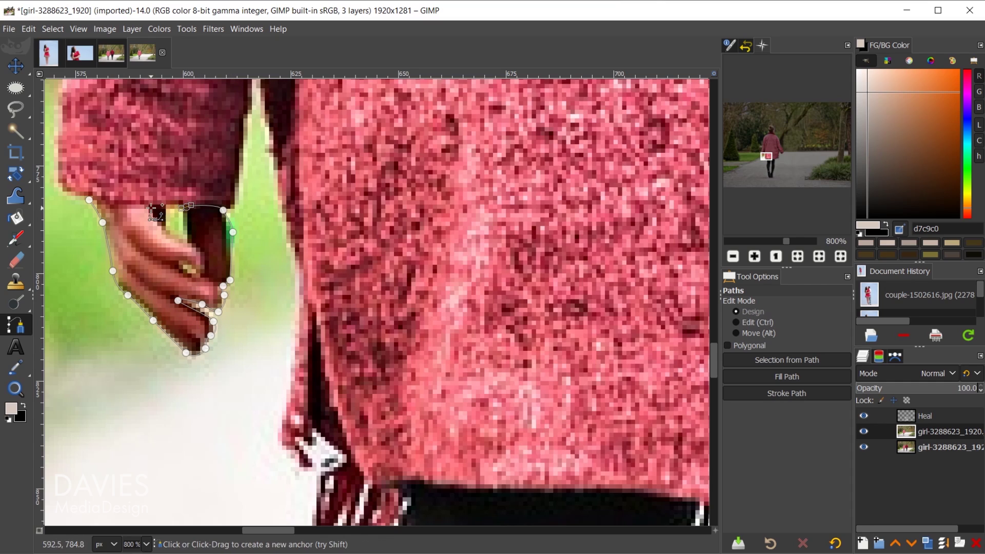
key("ctrl")
left_click(89, 199)
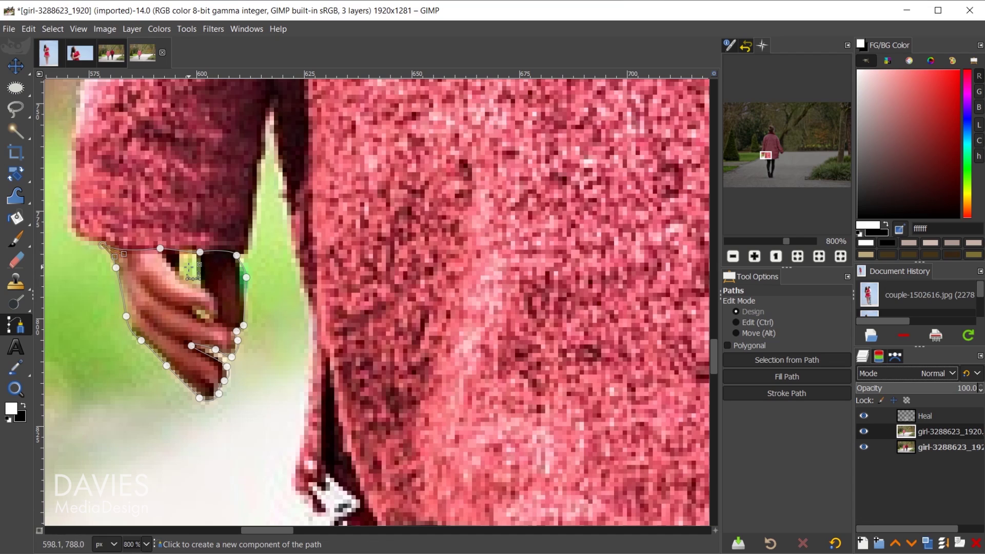
Turn the hand path into a selection and copy-paste it as a new Pasted Layer.
left_click(800, 361)
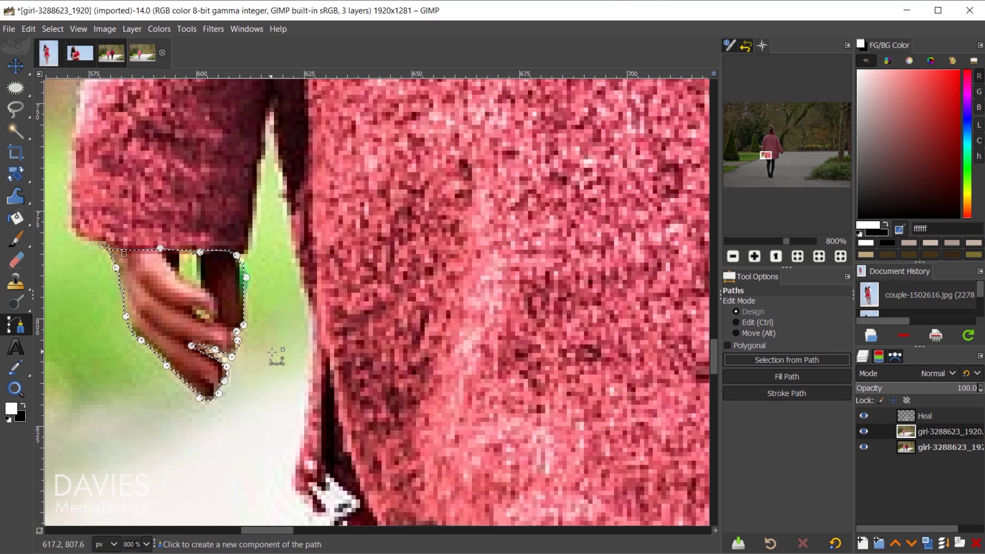
key("ctrl+c")
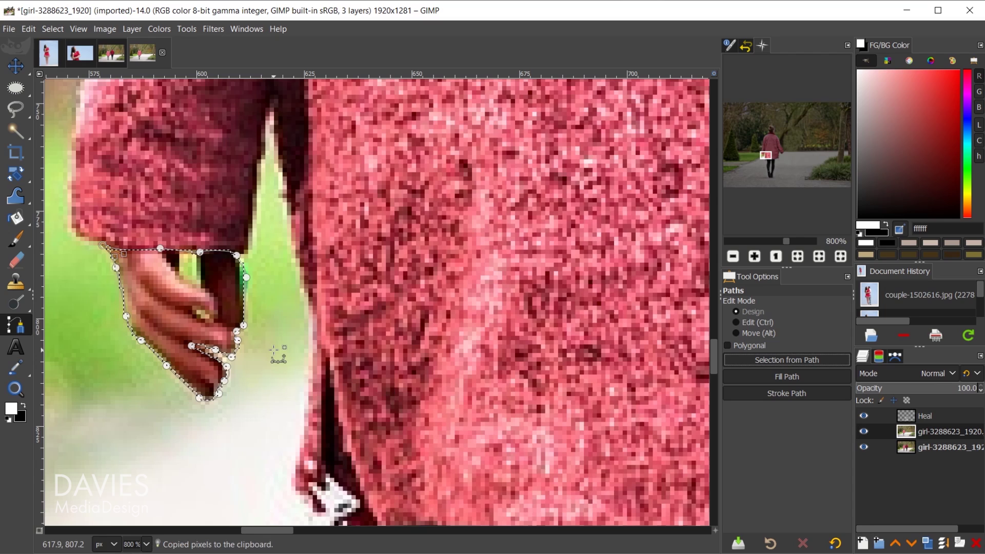
key("ctrl+shift+a")
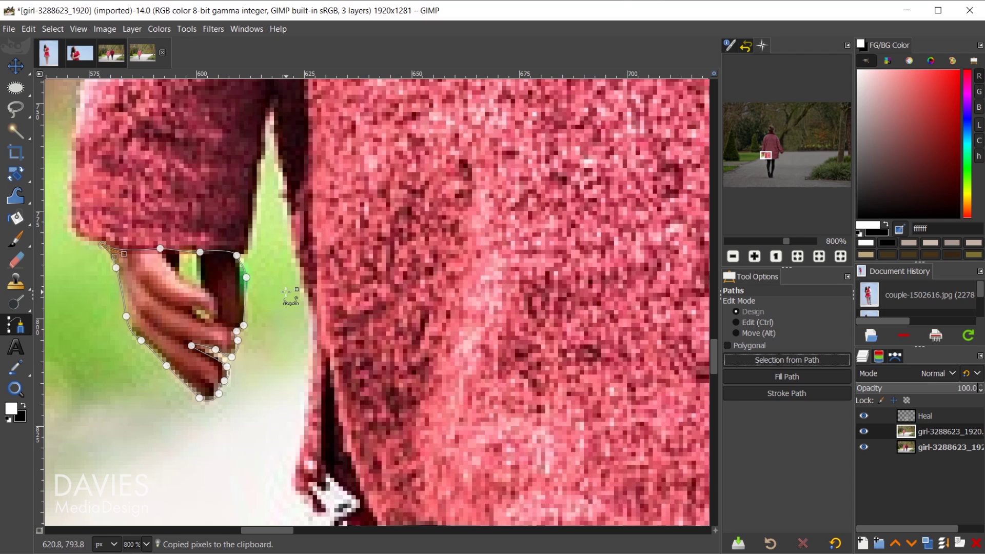
key("ctrl+v")
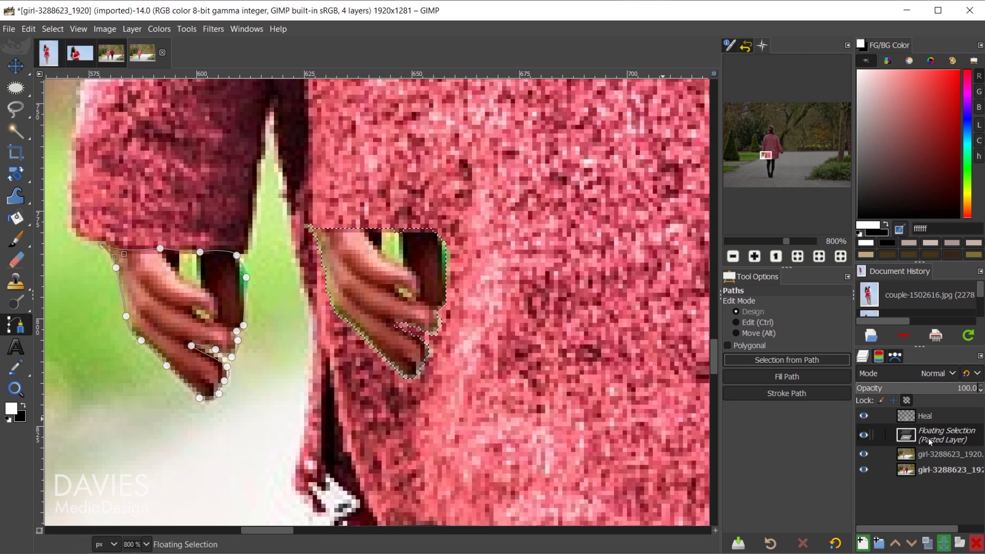
left_click(862, 542)
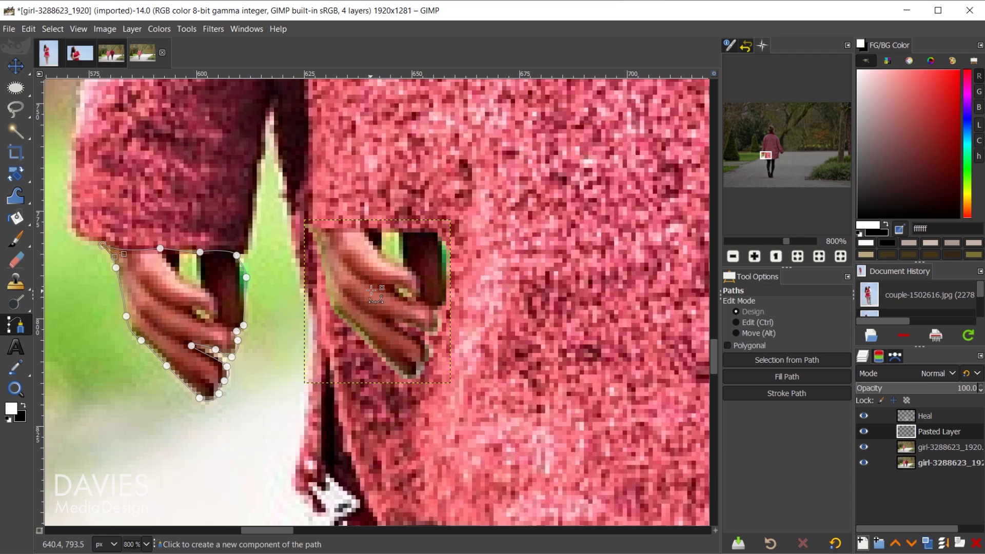
Move the copied hand onto the woman's right hand and stack Pasted Layer above Heal.
key("m")
scroll(435, 280, "down", 5)
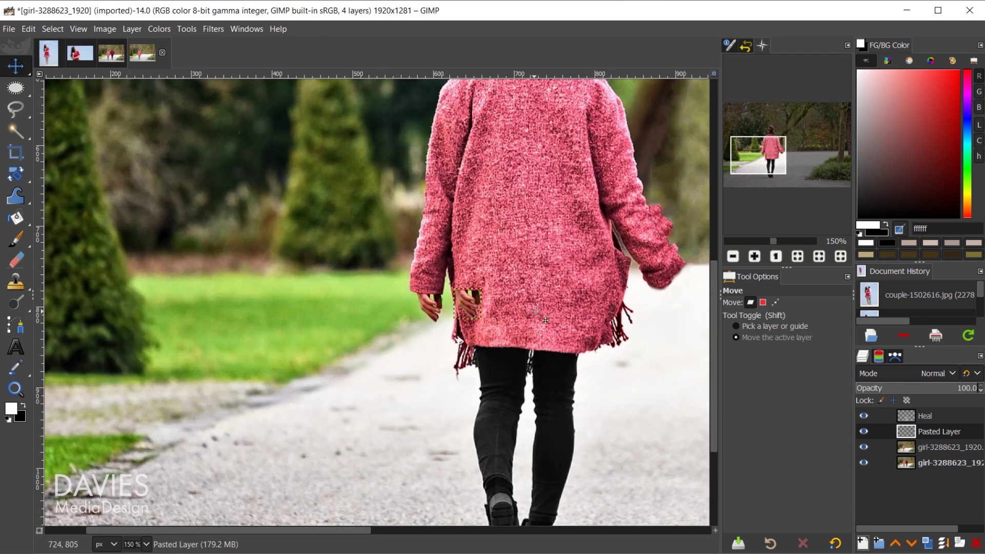
left_click_drag(473, 306, 678, 287)
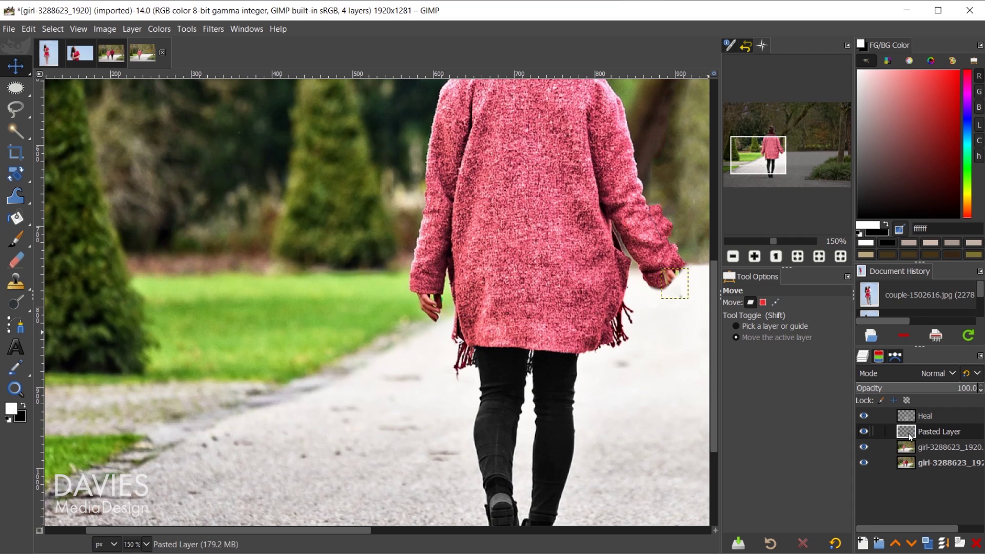
left_click_drag(909, 437, 912, 415)
left_click_drag(332, 528, 420, 534)
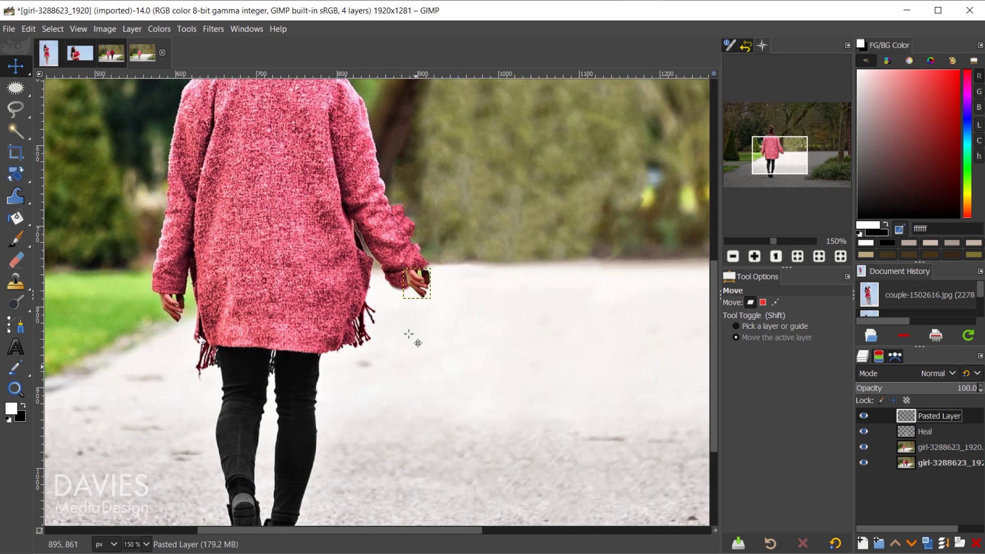
scroll(449, 264, "up", 3)
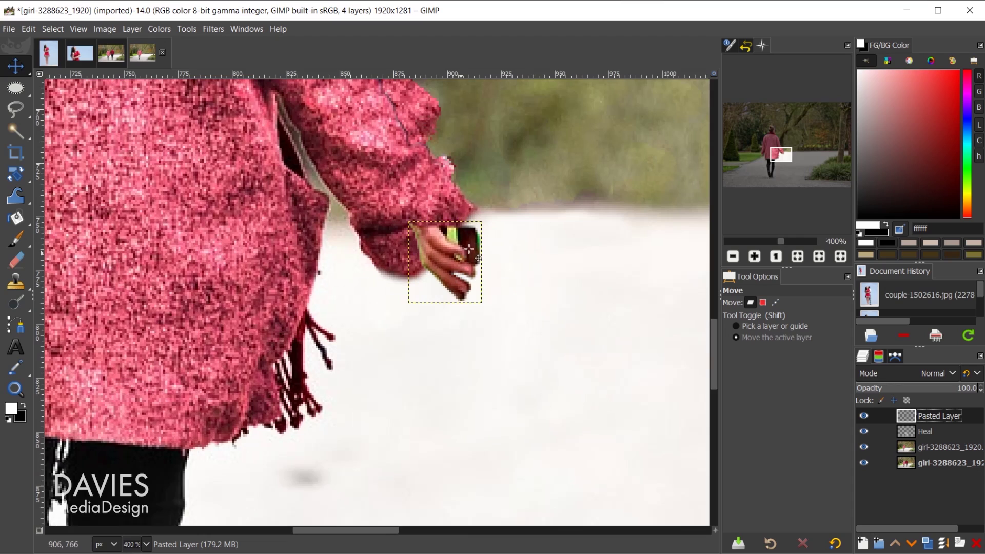
Flip the pasted hand horizontally and rotate it about -31° to follow the right sleeve.
key("shift+f")
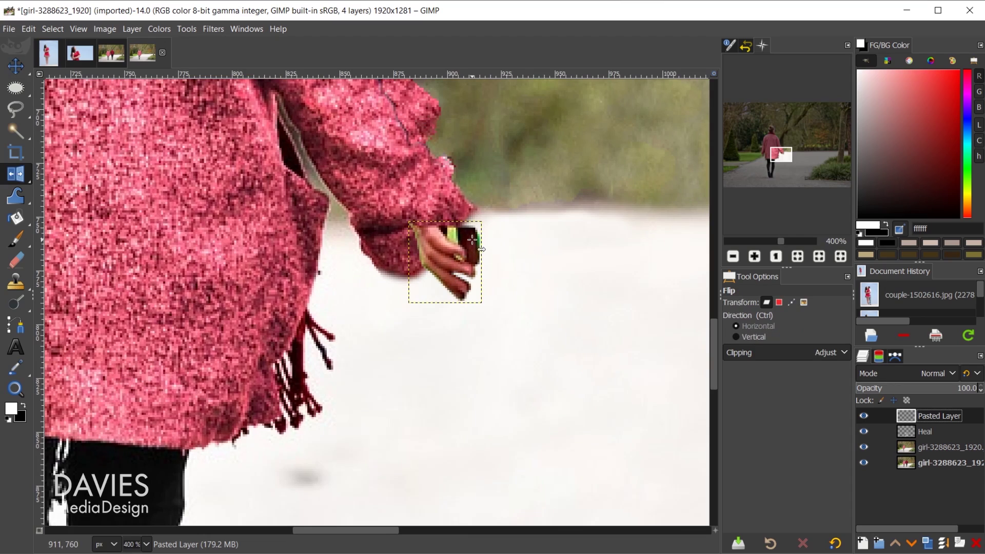
left_click(450, 255)
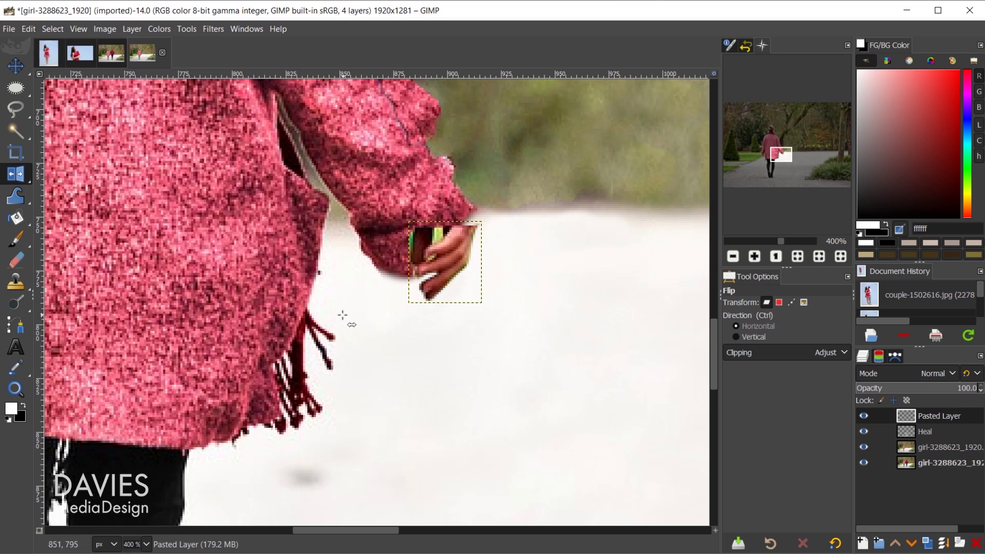
key("shift+r")
left_click_drag(412, 230, 394, 249)
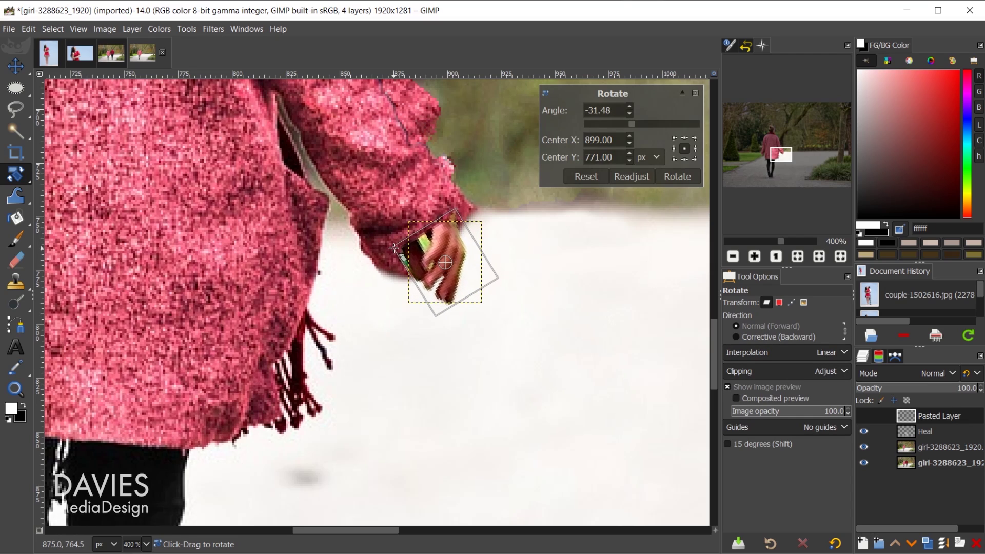
left_click(678, 176)
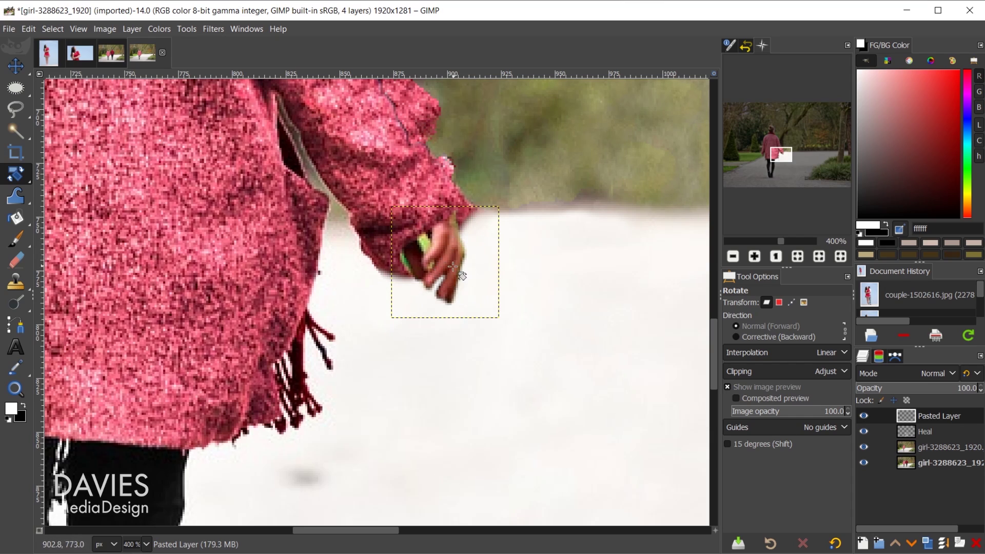
left_click(15, 66)
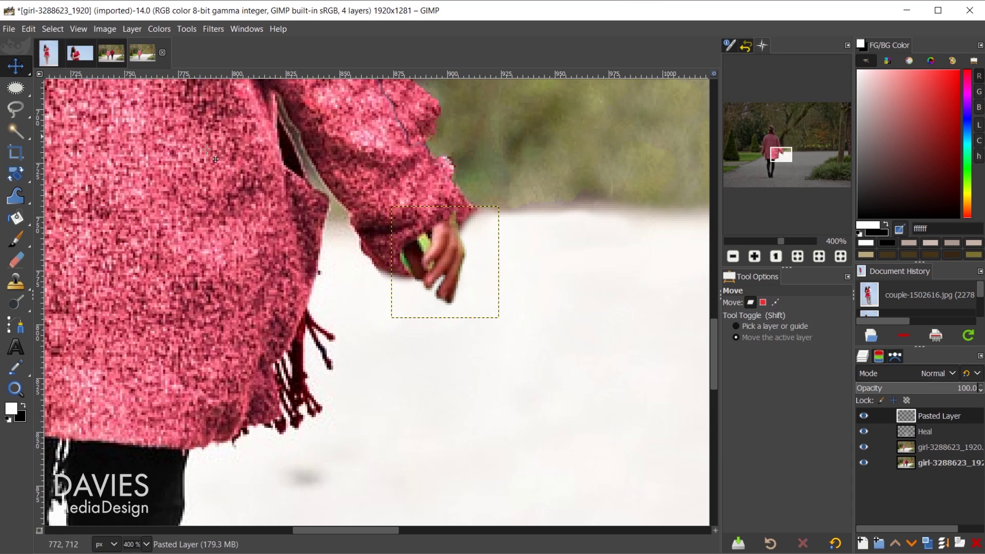
Nudge the pasted hand slightly right and add a white layer mask to Pasted Layer.
left_click_drag(450, 255, 457, 257)
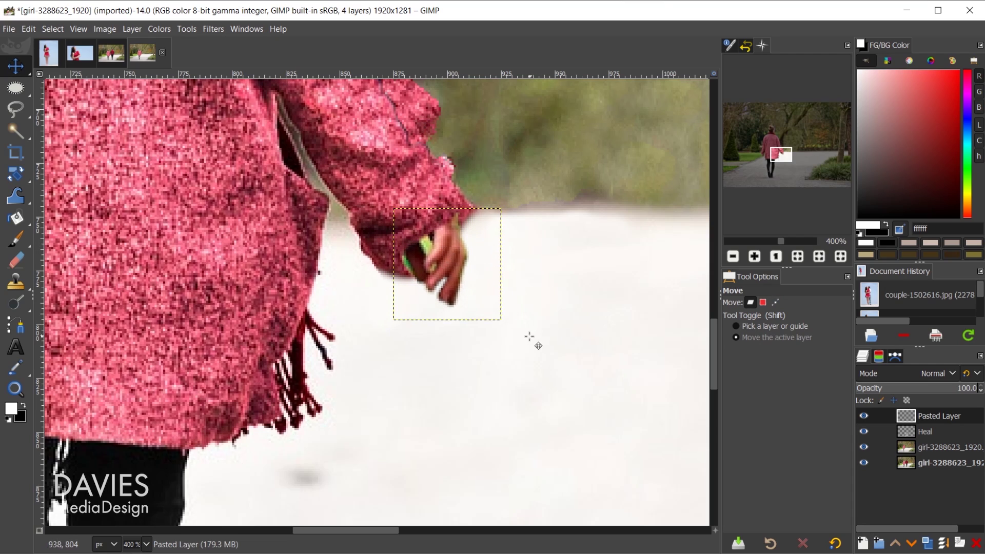
right_click(909, 420)
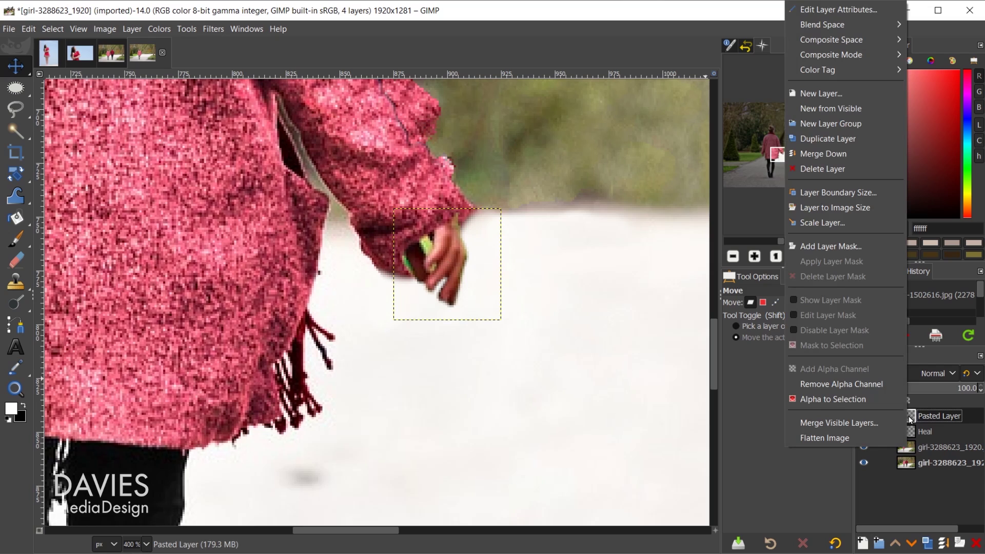
left_click(854, 246)
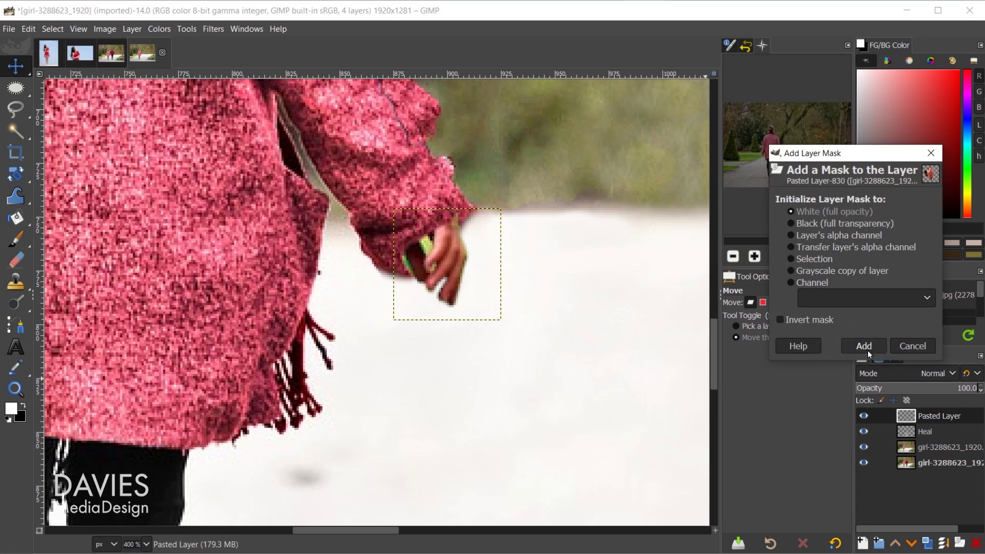
left_click(864, 347)
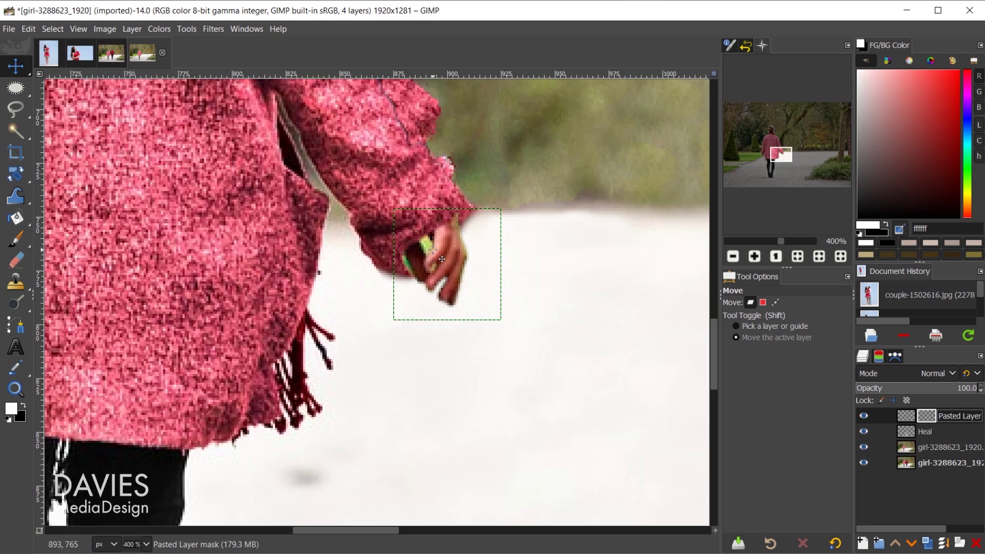
Reset colours to black and white and paint black on the mask over the green leaf.
scroll(442, 259, "up", 2)
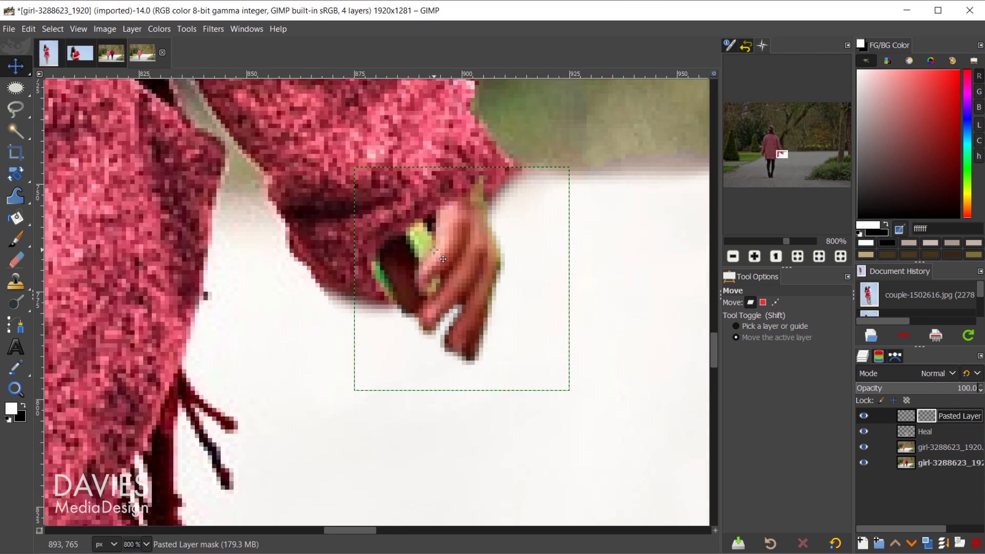
left_click(9, 418)
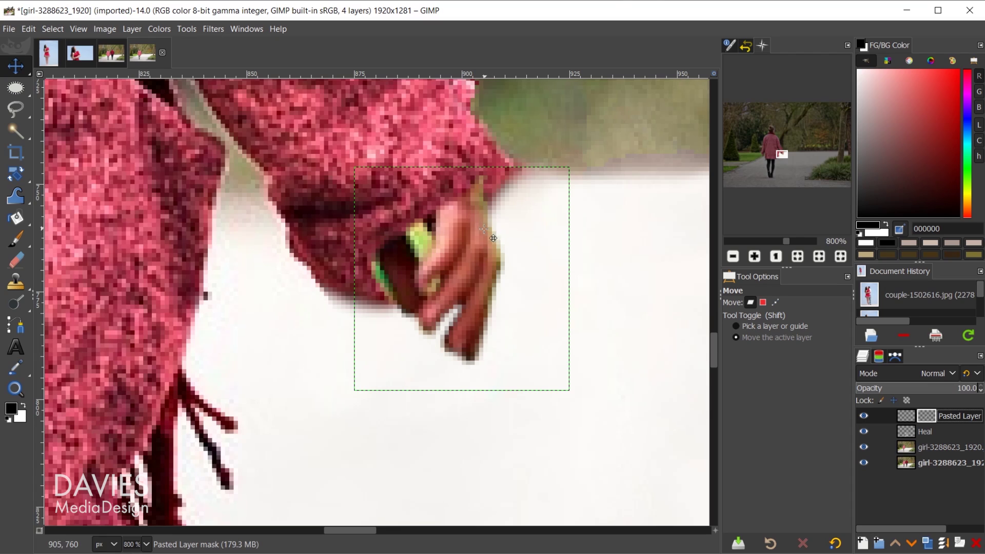
key("p")
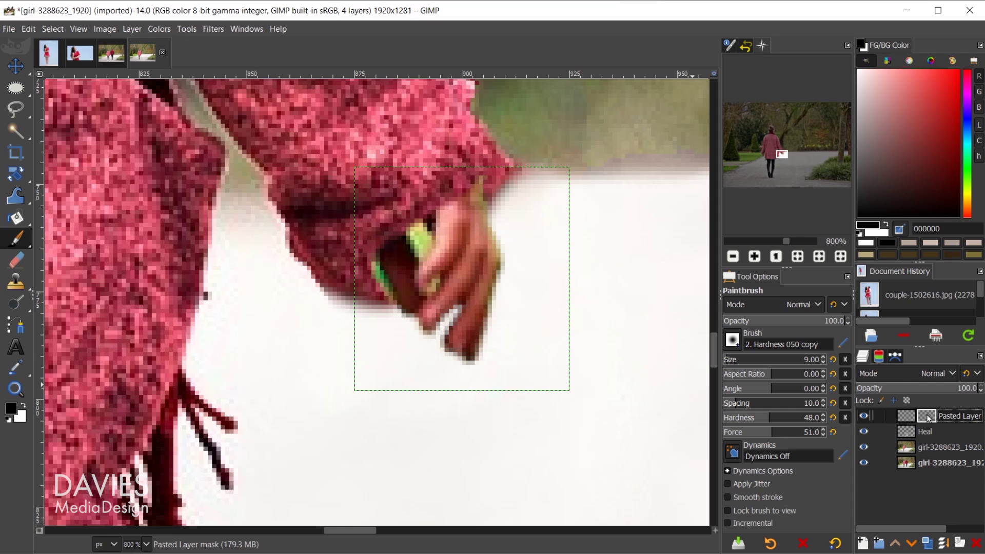
mouse_move(402, 239)
left_mouse_down()
mouse_move(444, 209)
mouse_move(415, 249)
mouse_move(471, 202)
mouse_move(443, 242)
mouse_move(374, 265)
mouse_move(392, 290)
mouse_move(429, 249)
mouse_move(528, 285)
mouse_move(462, 275)
mouse_move(476, 240)
mouse_move(452, 267)
mouse_move(473, 243)
left_mouse_up()
key("x")
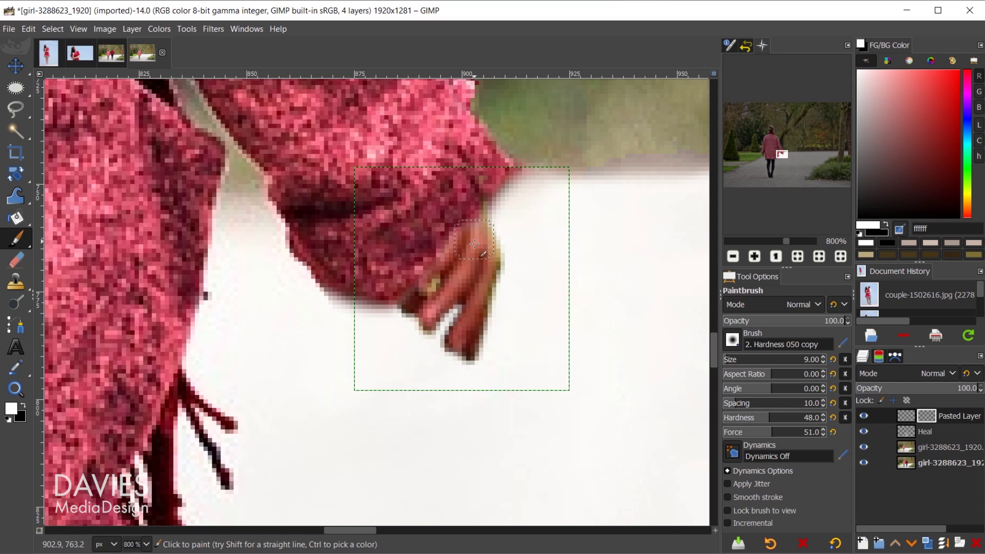
key("x")
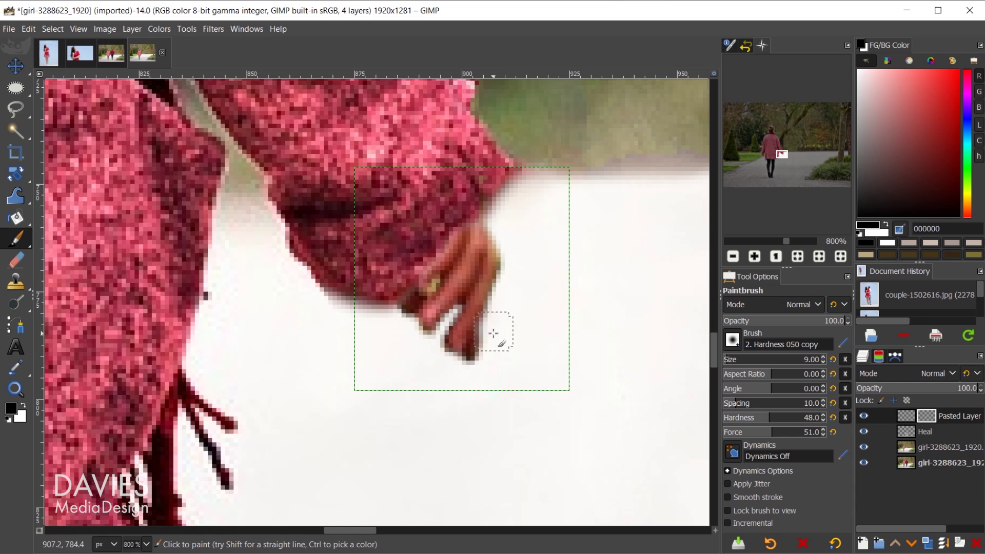
scroll(448, 275, "down", 5)
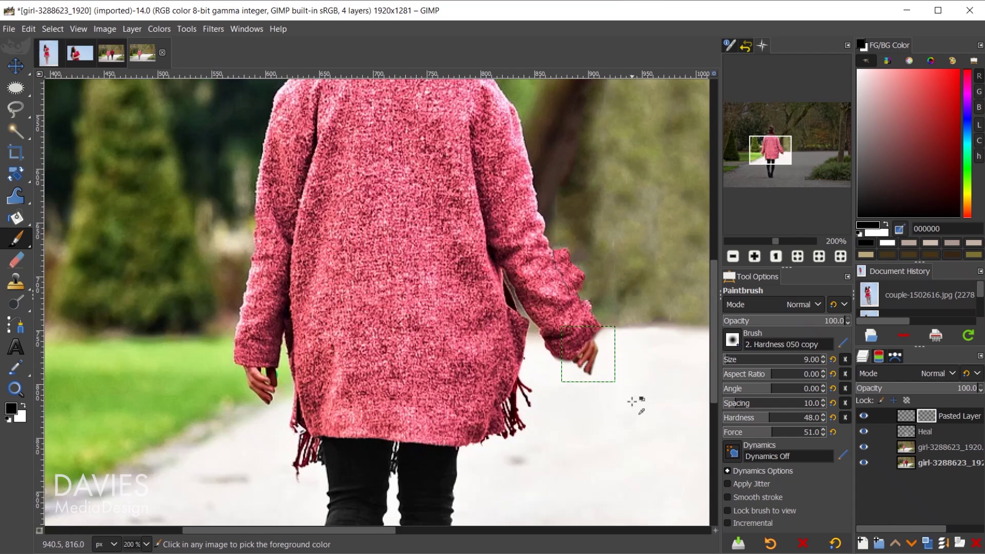
scroll(596, 369, "down", 1)
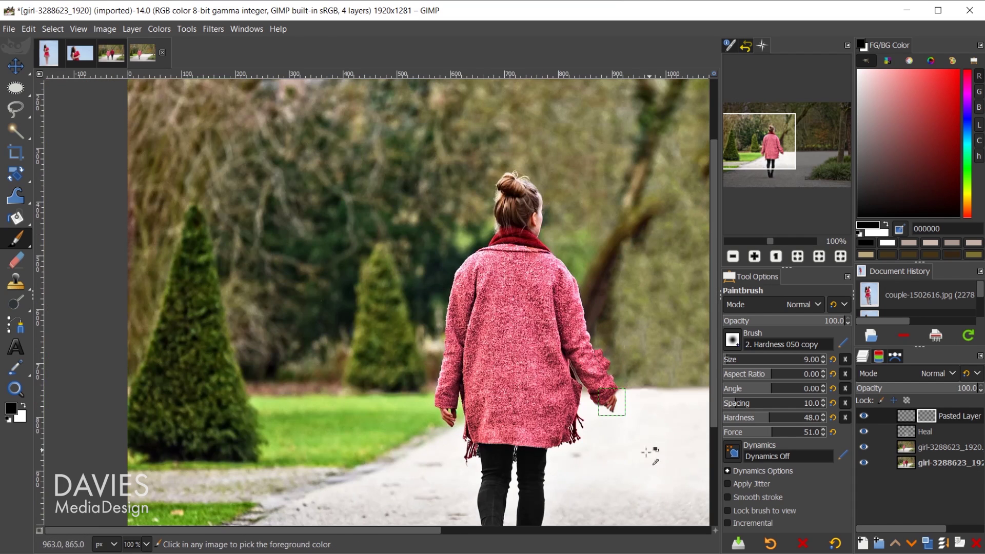
left_click_drag(433, 530, 601, 525)
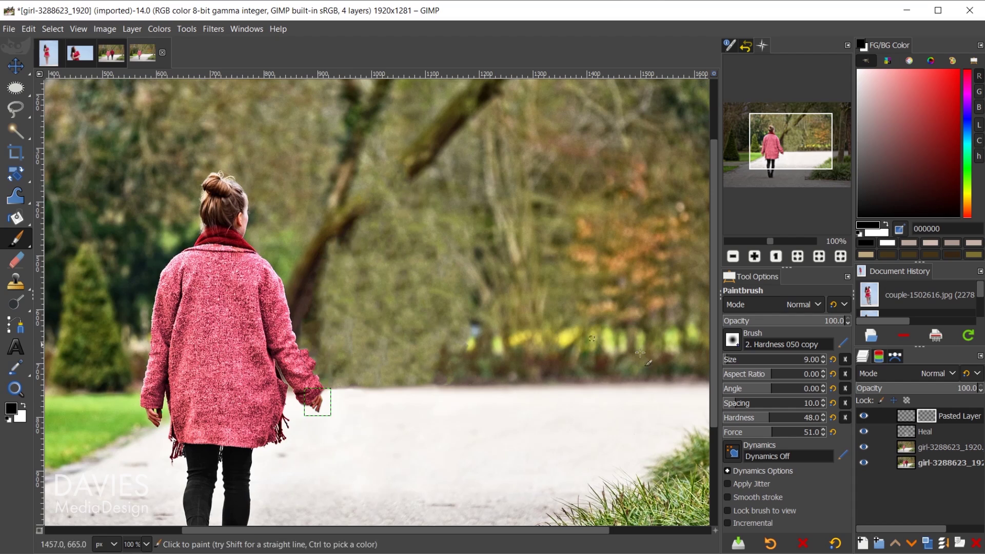
Create a new transparent layer named Paint and choose the Airbrush.
left_click(863, 542)
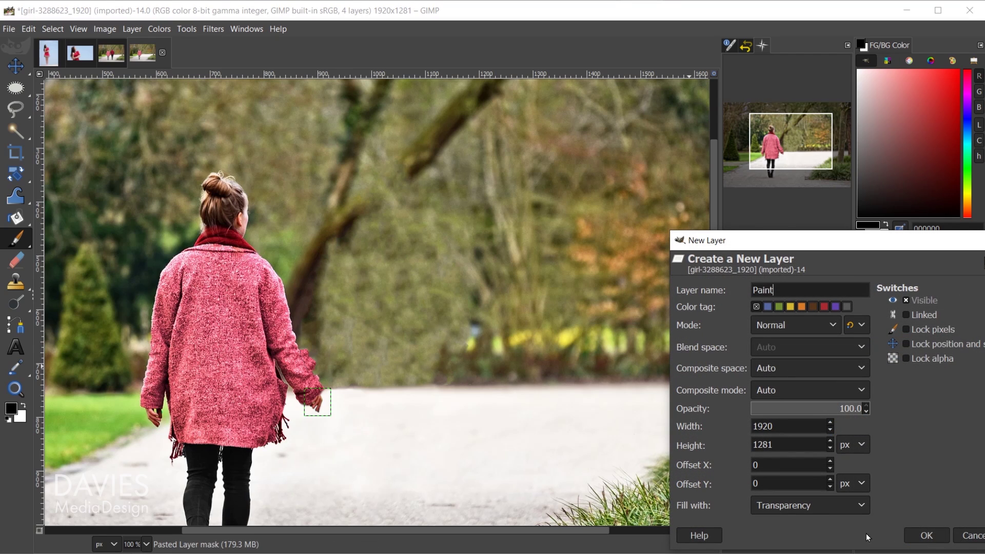
left_click(933, 542)
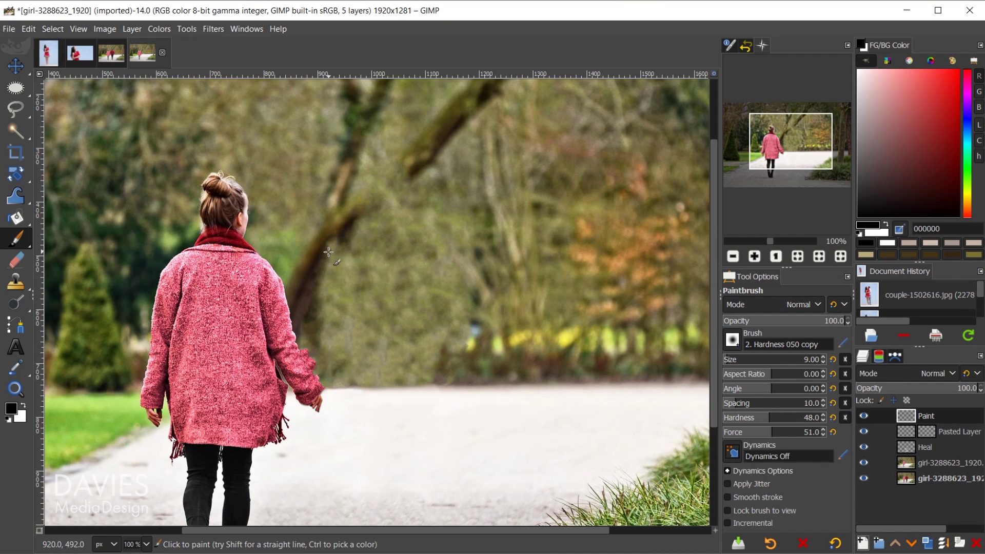
key("a")
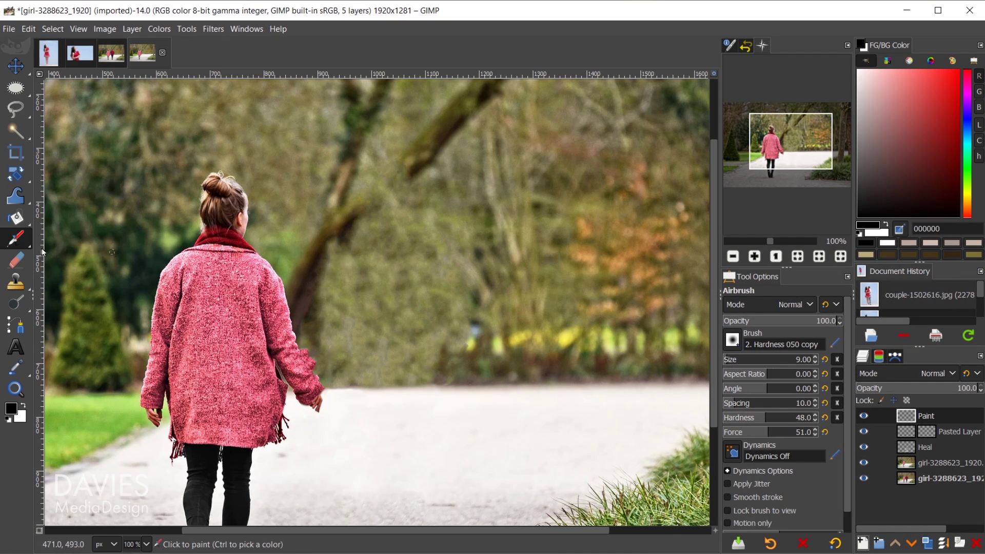
Zoom to the trunk and enable Sample merged for the Color Picker, returning to the Airbrush.
mouse_move(18, 246)
scroll(361, 271, "up", 2)
scroll(331, 249, "up", 1)
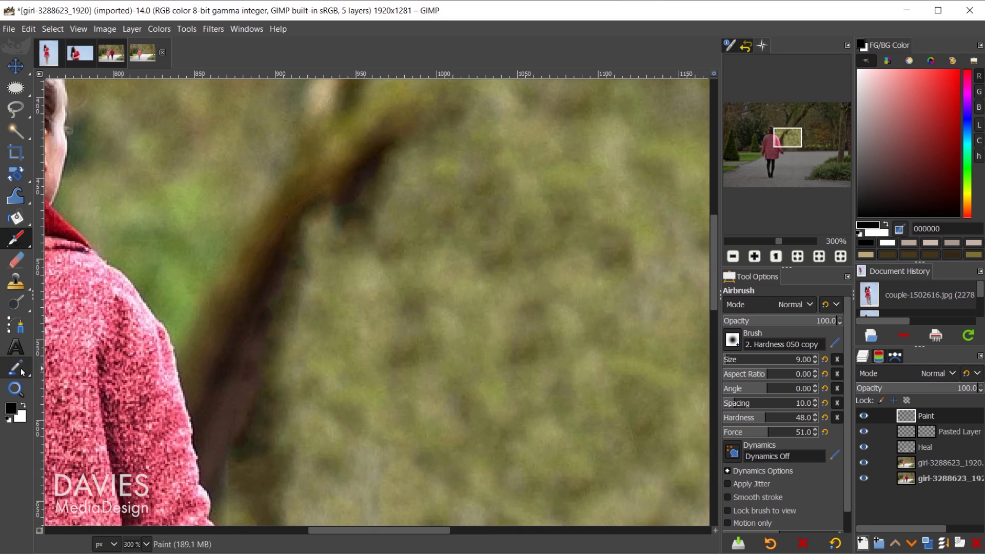
mouse_move(18, 369)
left_click(84, 375)
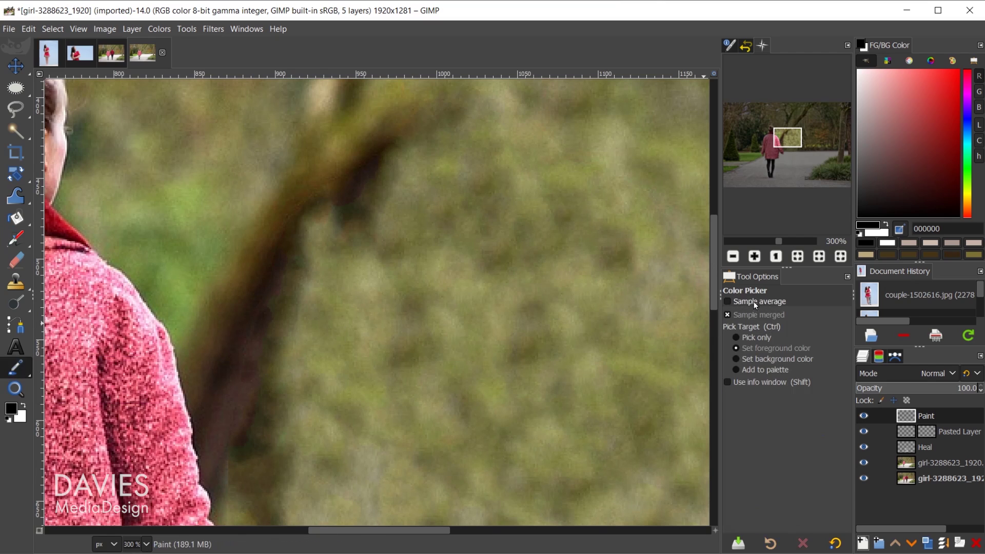
left_click(730, 317)
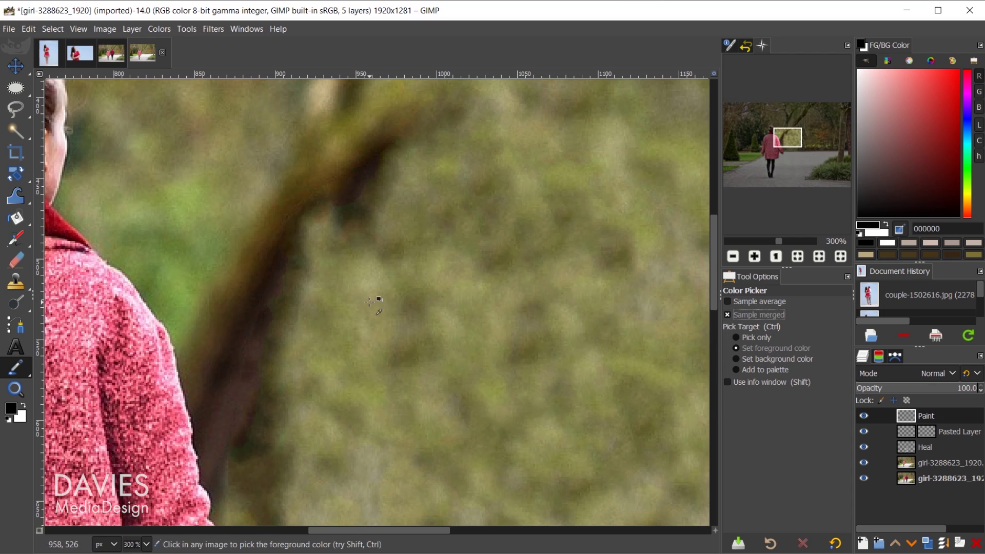
key("a")
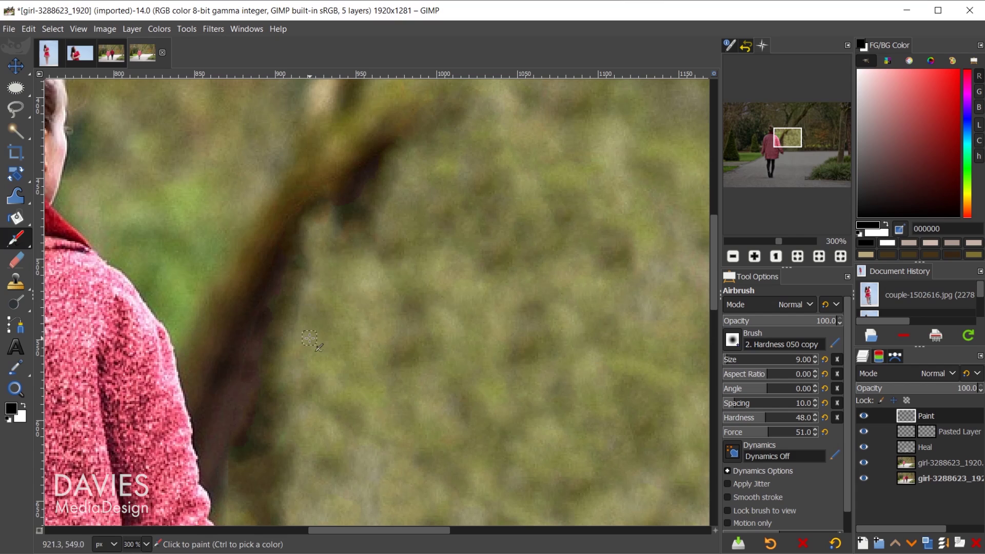
Sample dark bark browns, enlarge the brush to 20 px, and airbrush a stroke down the branch.
left_click(291, 267, "ctrl")
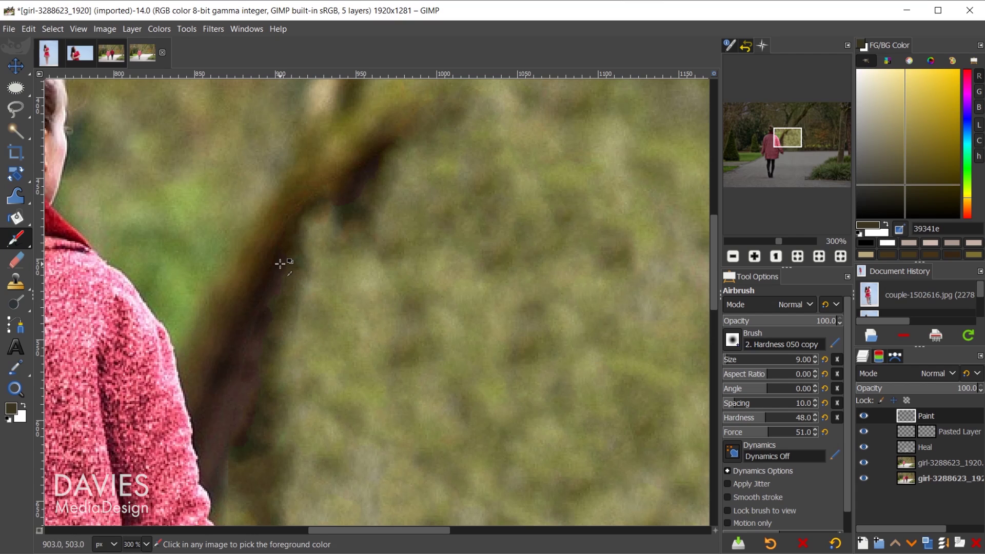
left_click(281, 266, "ctrl")
left_click(282, 269, "ctrl")
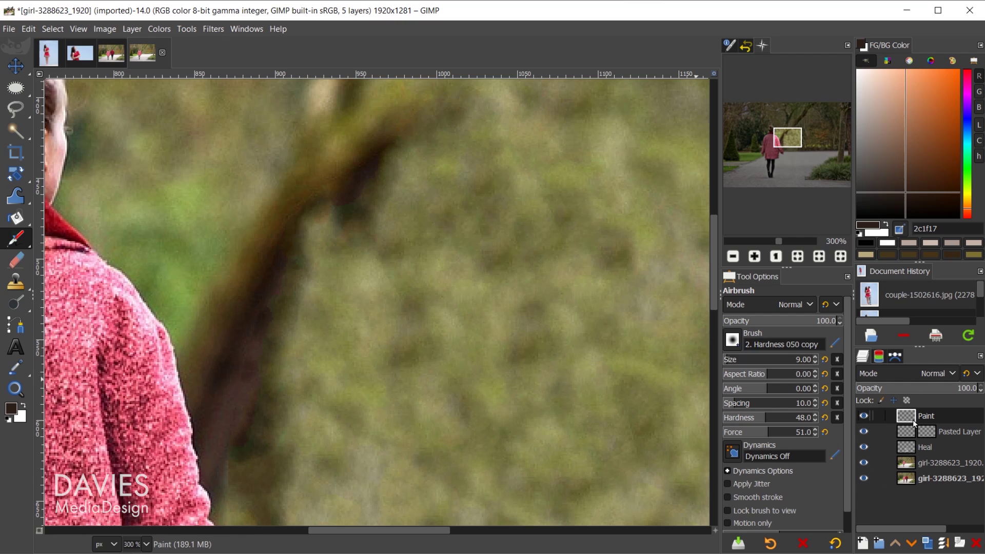
left_click(282, 259, "ctrl")
left_click(285, 261, "ctrl")
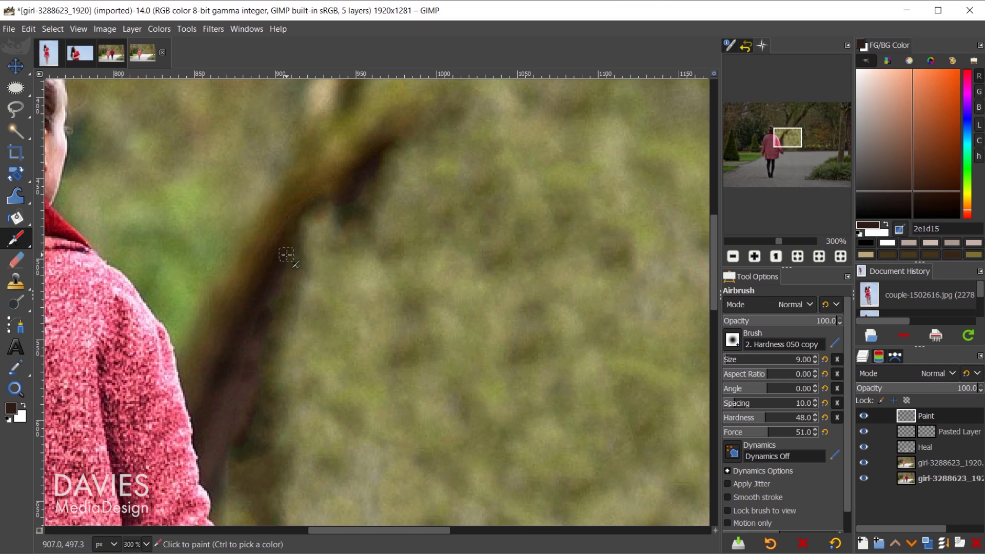
key("bracketright")
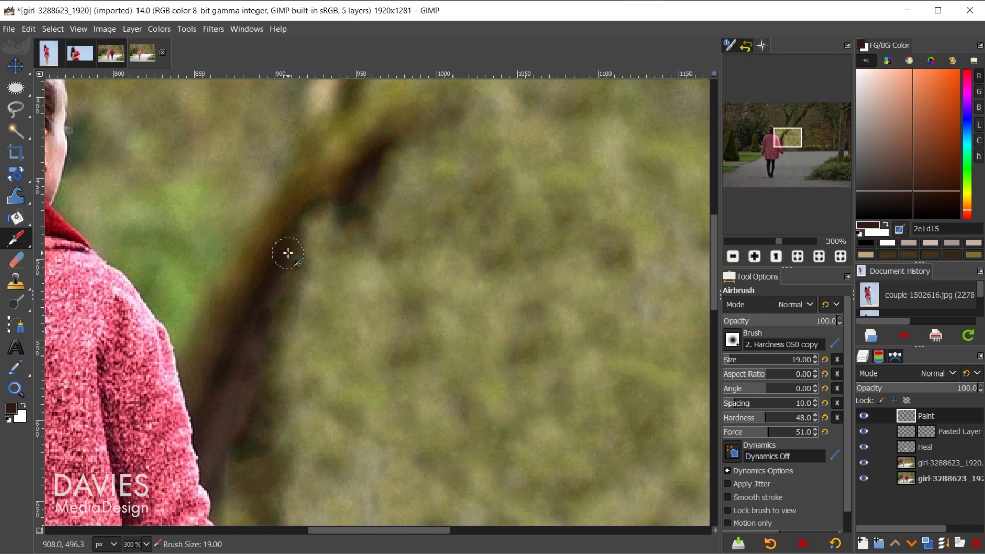
key("bracketright")
mouse_move(314, 227)
left_mouse_down()
mouse_move(289, 248)
mouse_move(316, 221)
mouse_move(298, 251)
mouse_move(288, 239)
mouse_move(303, 229)
mouse_move(314, 239)
mouse_move(322, 217)
mouse_move(278, 259)
mouse_move(287, 308)
mouse_move(339, 224)
mouse_move(271, 287)
mouse_move(333, 221)
mouse_move(304, 246)
mouse_move(277, 295)
left_mouse_up()
Sample olive tones lower on the branch and paint a greenish stroke up along it.
left_click(266, 308, "ctrl")
left_click(255, 336, "ctrl")
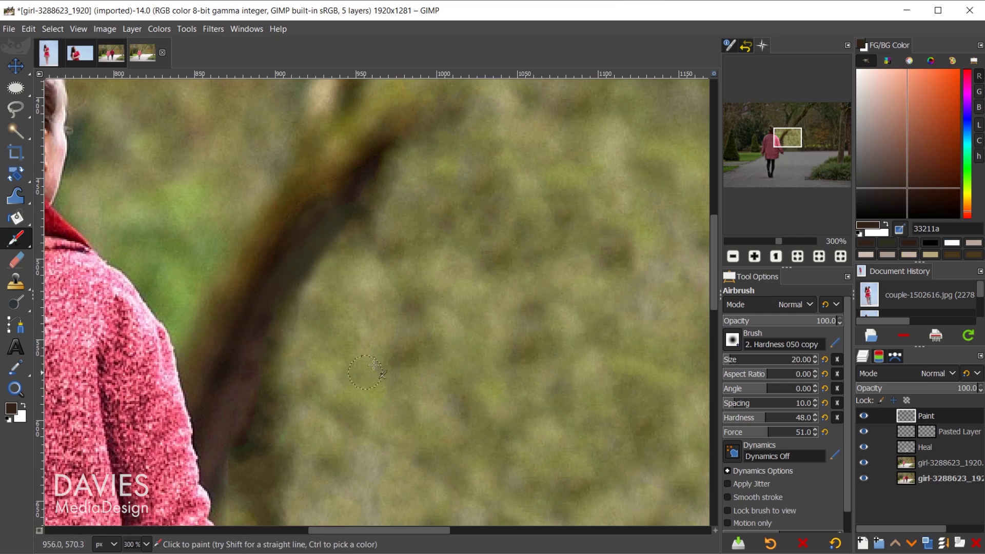
scroll(448, 341, "down", 1, "ctrl")
scroll(504, 261, "up", 2)
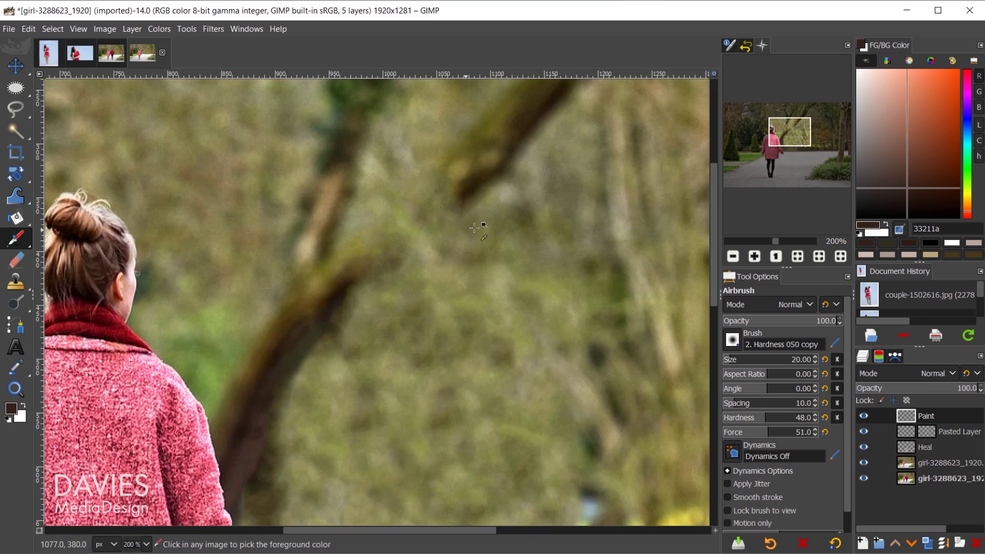
scroll(464, 277, "up", 3)
scroll(418, 378, "up", 1)
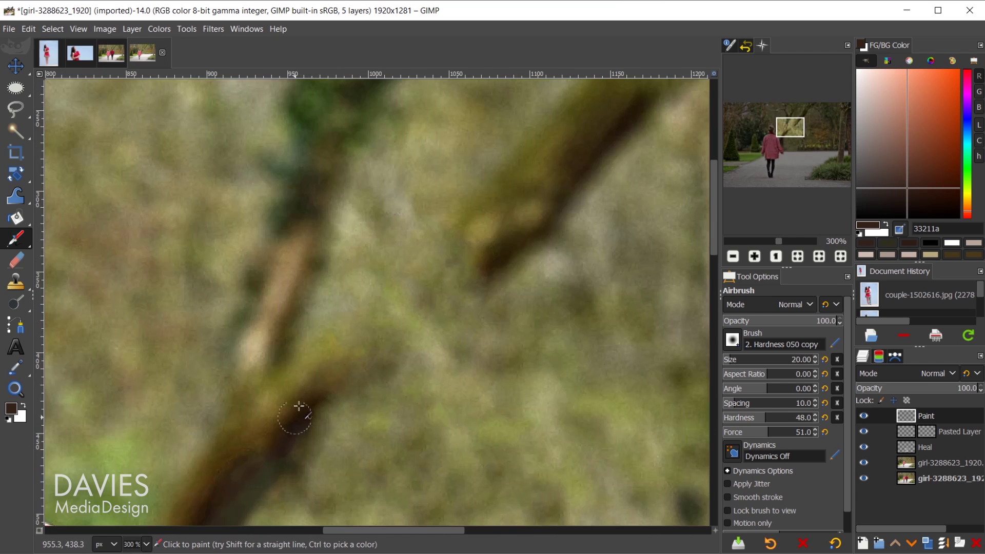
left_click(307, 363, "ctrl")
left_click(307, 359, "ctrl")
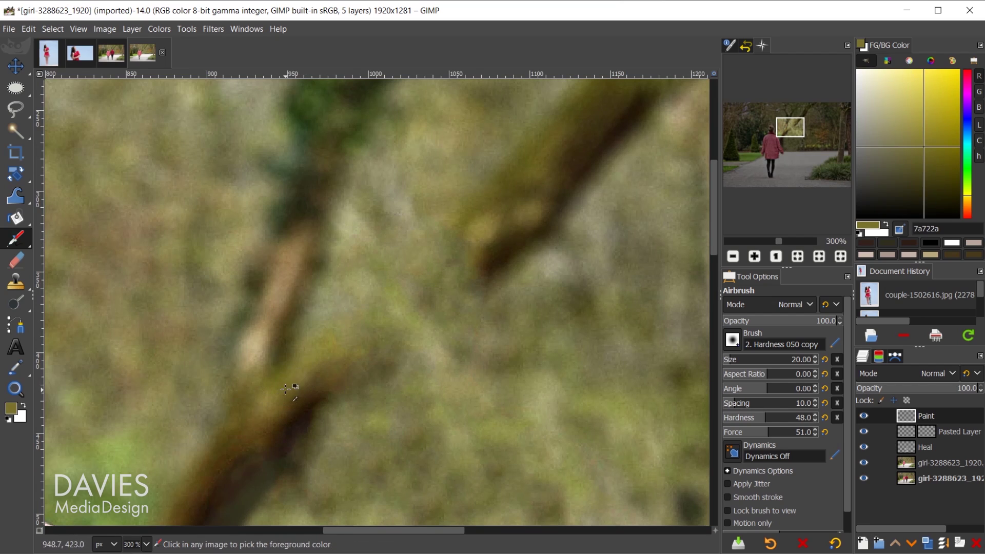
left_click(286, 390, "ctrl")
left_click_drag(287, 383, 425, 254)
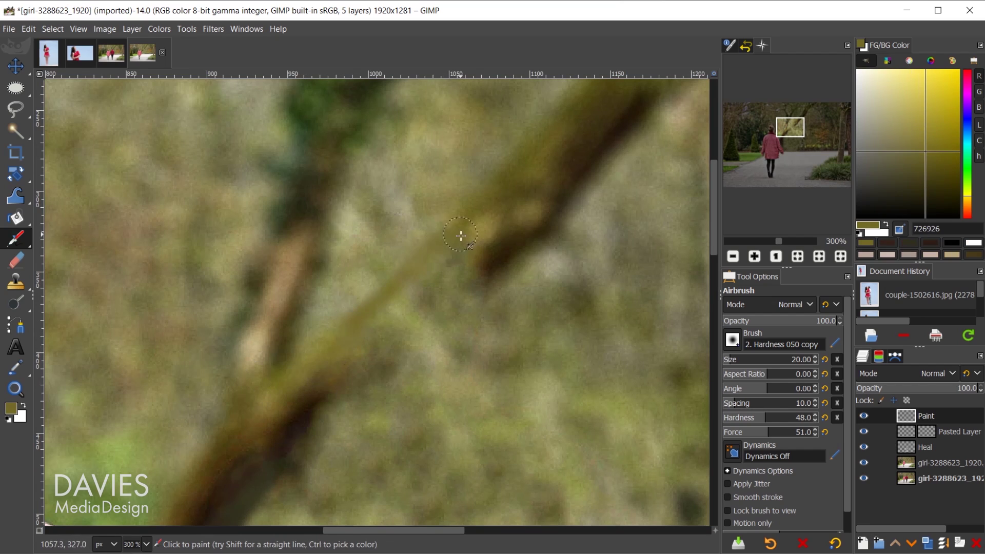
Add darker brown strokes up the branch using very dark bark samples.
left_click(330, 385, "ctrl")
mouse_move(341, 361)
left_mouse_down()
mouse_move(454, 254)
mouse_move(315, 379)
mouse_move(341, 387)
mouse_move(377, 367)
mouse_move(446, 293)
mouse_move(390, 339)
left_mouse_up()
left_click(307, 421, "ctrl")
scroll(344, 469, "down", 1)
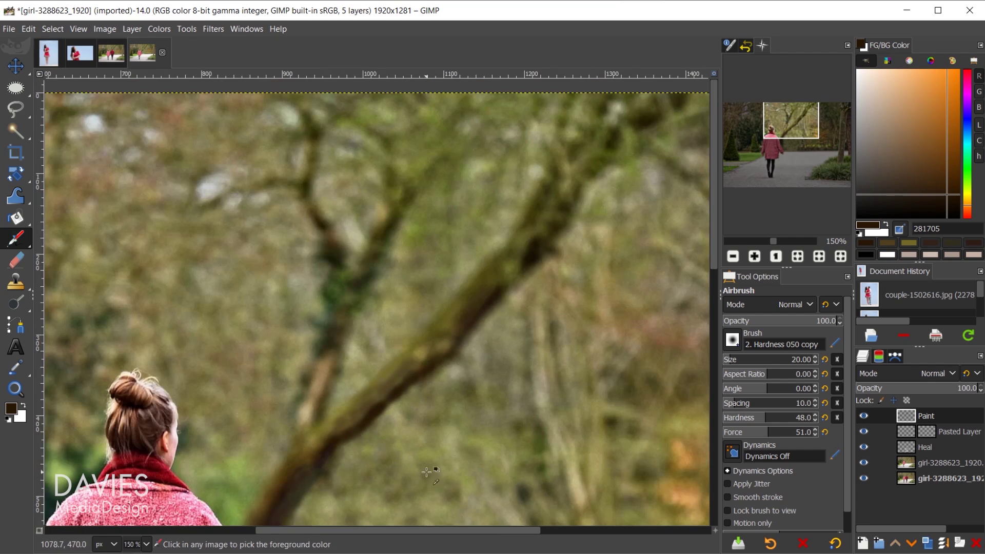
scroll(344, 469, "up", 1)
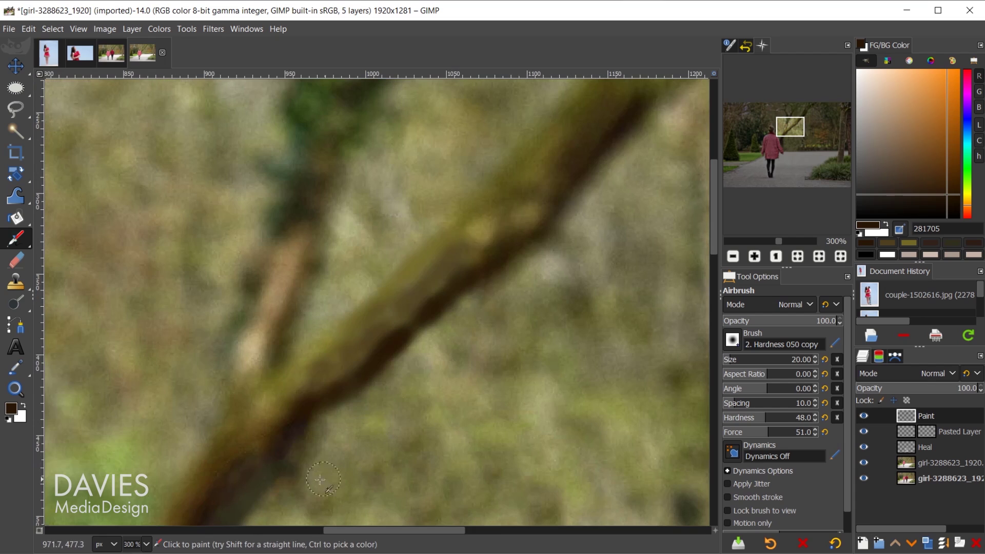
left_click(263, 468, "ctrl")
left_click(242, 466, "ctrl")
mouse_move(273, 468)
left_mouse_down()
mouse_move(405, 360)
mouse_move(533, 237)
mouse_move(323, 417)
left_mouse_up()
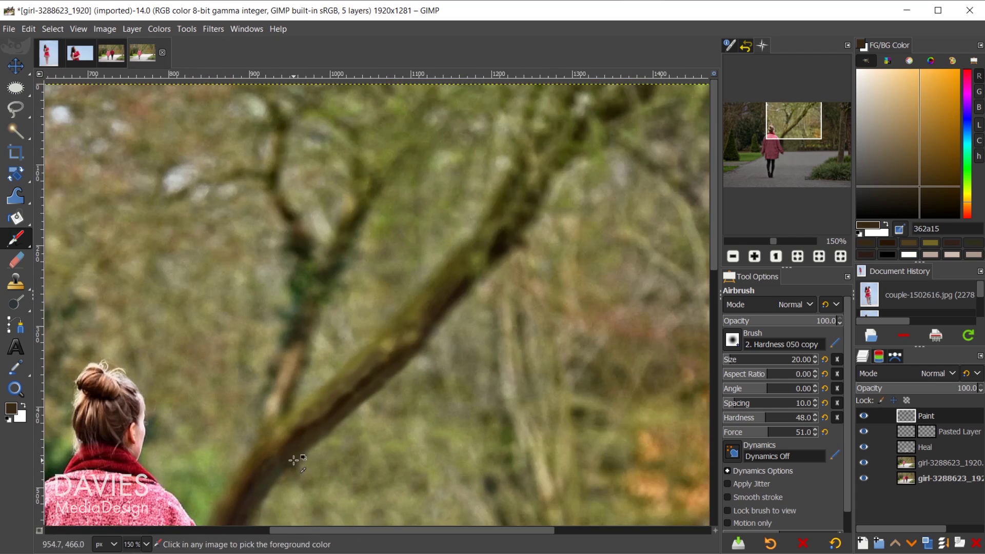
scroll(293, 456, "down", 3)
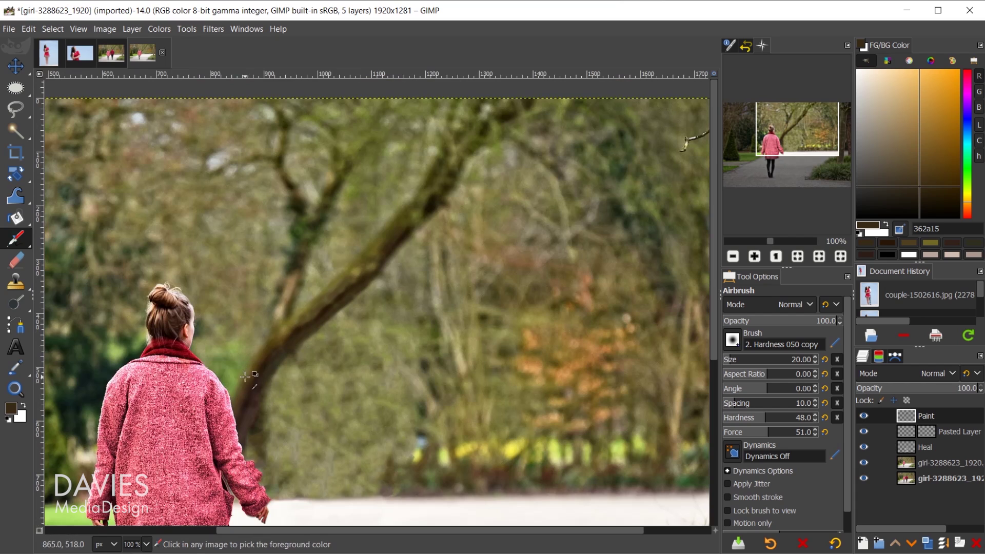
Sample a pale tone, enlarge the brush, and paint a light streak along the branch, redoing it once.
scroll(296, 329, "up", 3)
left_click(301, 255, "ctrl")
left_click(300, 254, "ctrl")
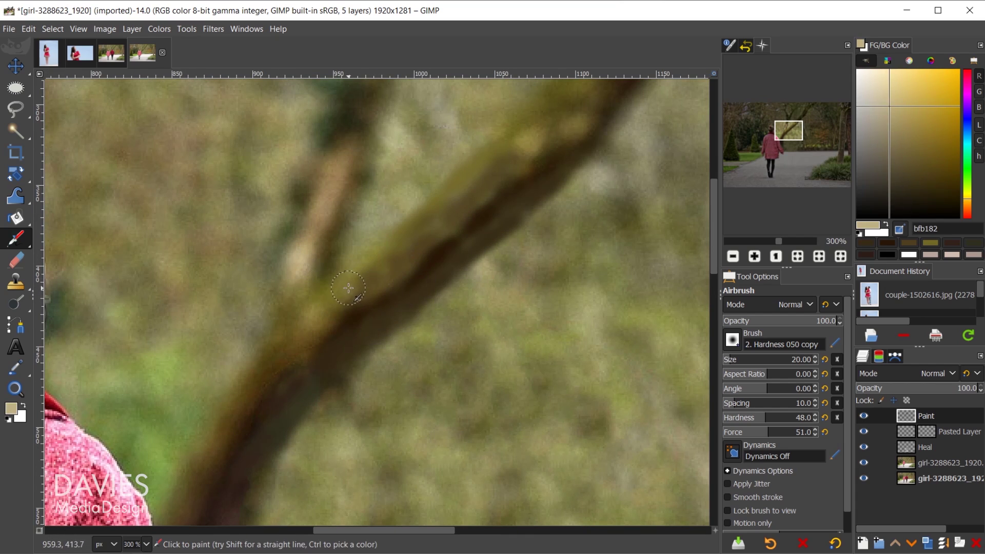
key("bracketright")
key("bracketright")
mouse_move(307, 313)
left_mouse_down()
mouse_move(331, 295)
mouse_move(376, 297)
left_mouse_up()
key("ctrl+z")
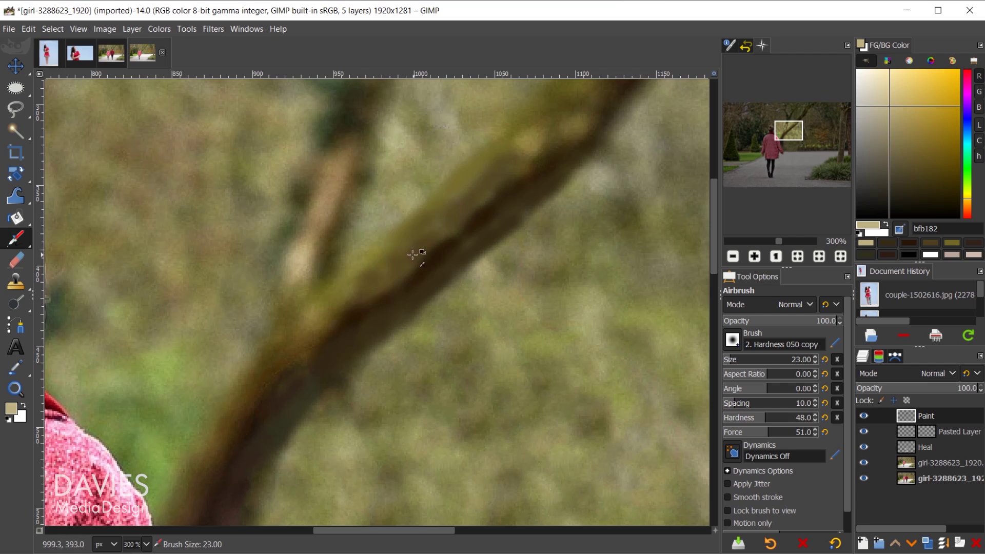
left_click_drag(413, 255, 358, 293)
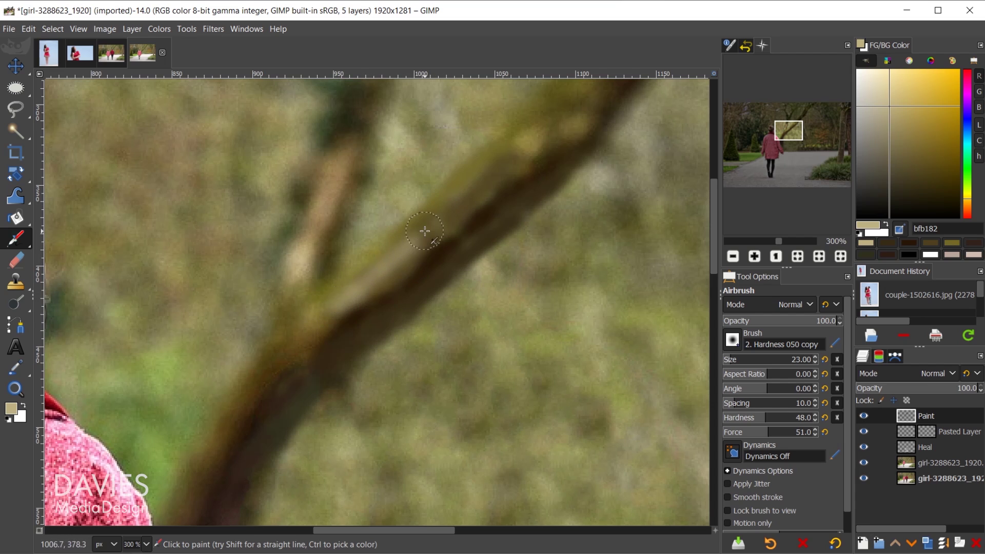
scroll(433, 312, "down", 4)
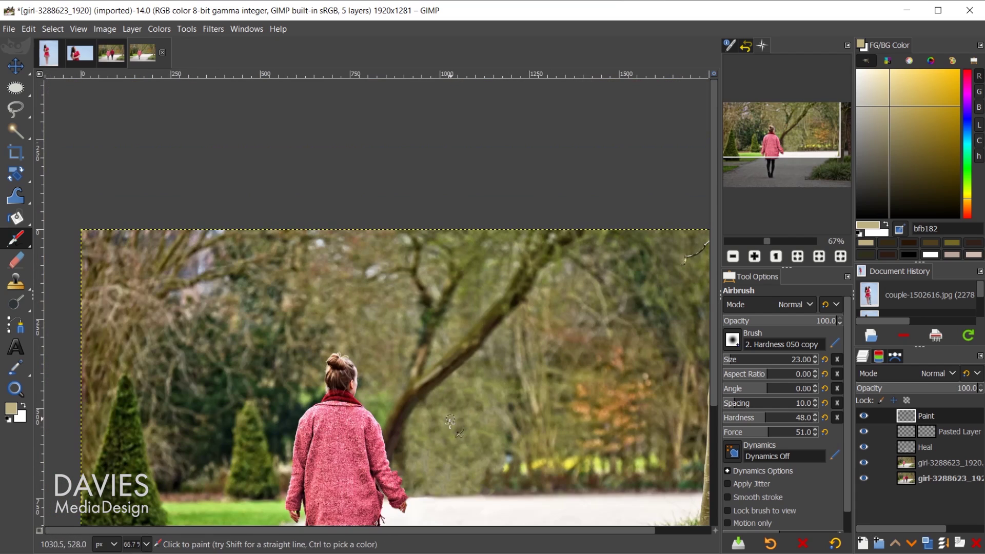
scroll(457, 410, "down", 3)
scroll(433, 323, "up", 2)
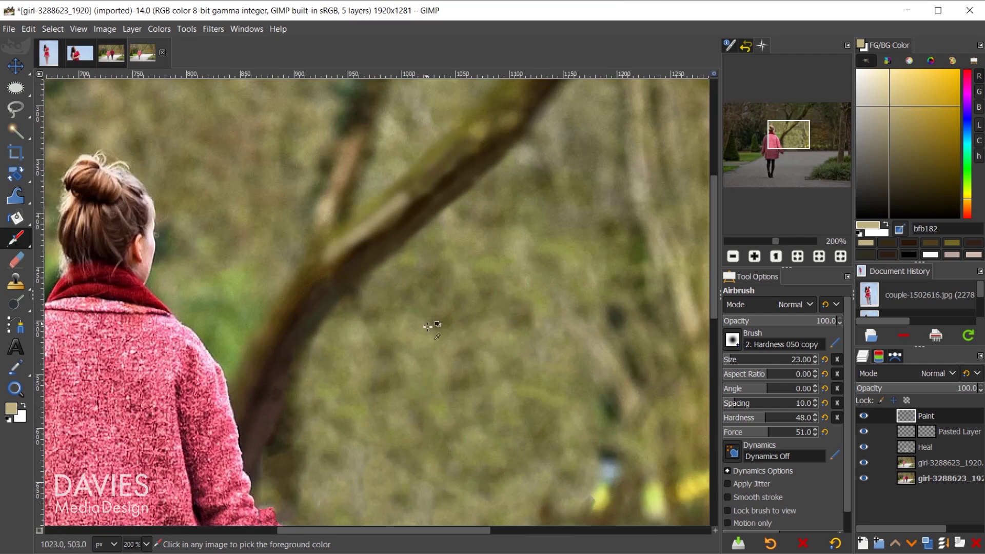
Show the Paint layer again and apply a Lens Blur with radius about 5.27.
scroll(519, 337, "down", 2)
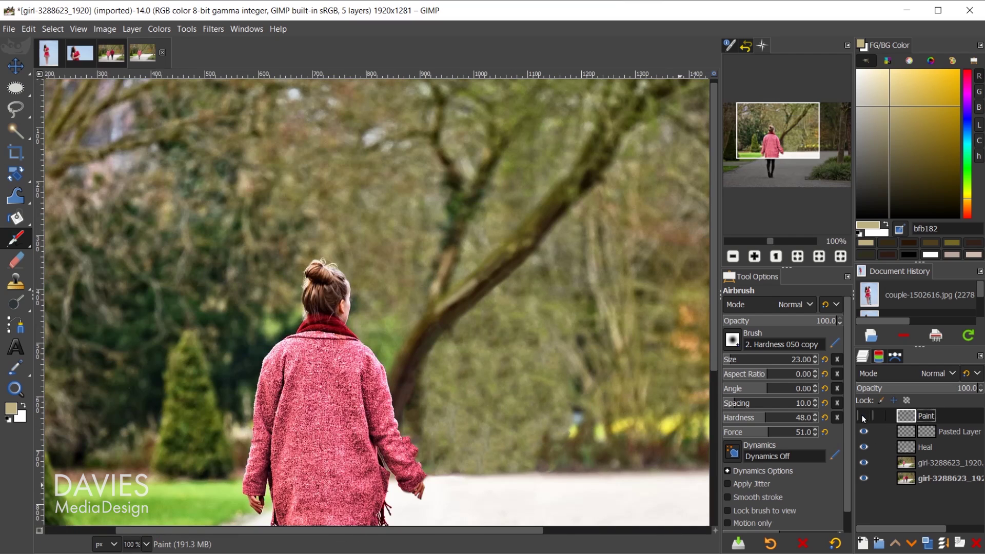
left_click(863, 416)
left_click(211, 29)
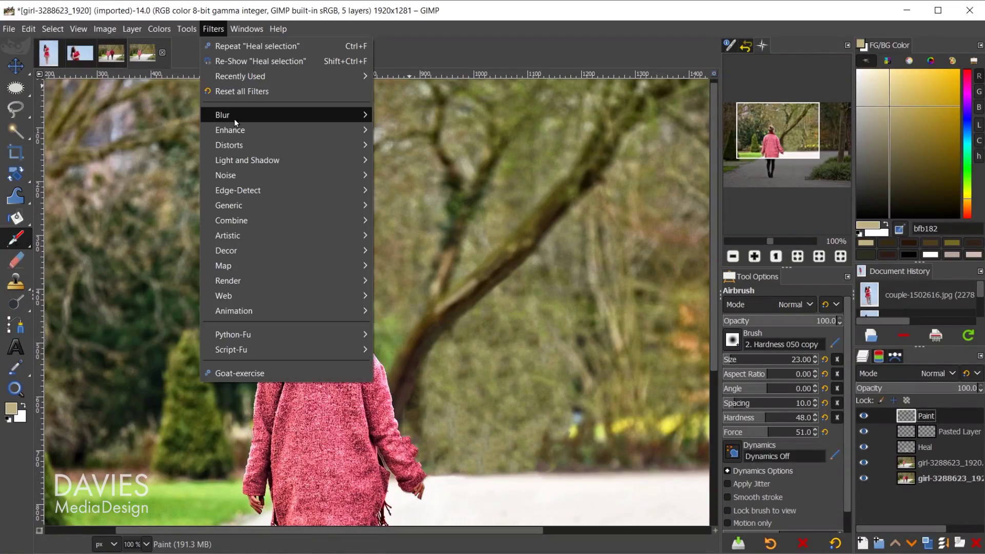
mouse_move(235, 119)
left_click(413, 146)
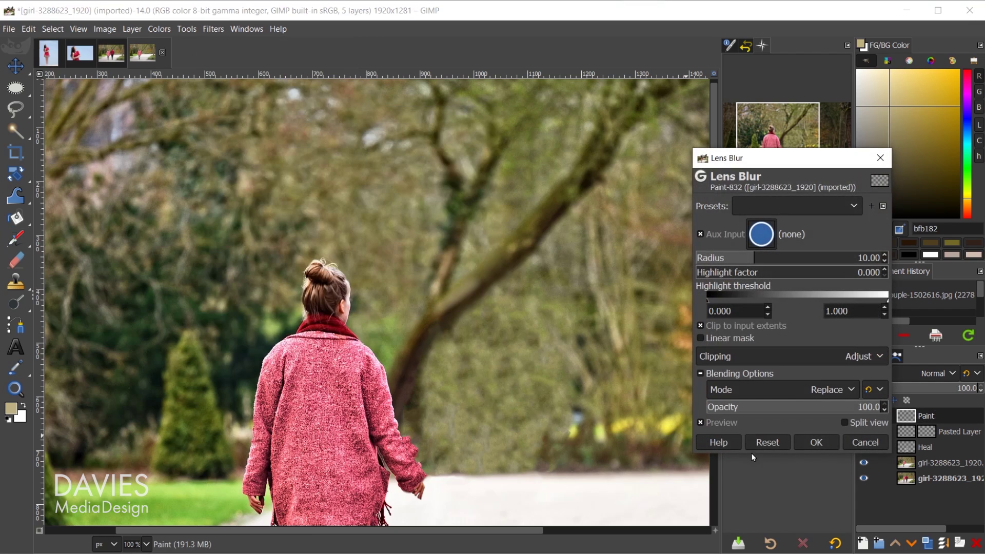
mouse_move(740, 259)
left_mouse_down()
mouse_move(715, 259)
mouse_move(743, 257)
left_mouse_up()
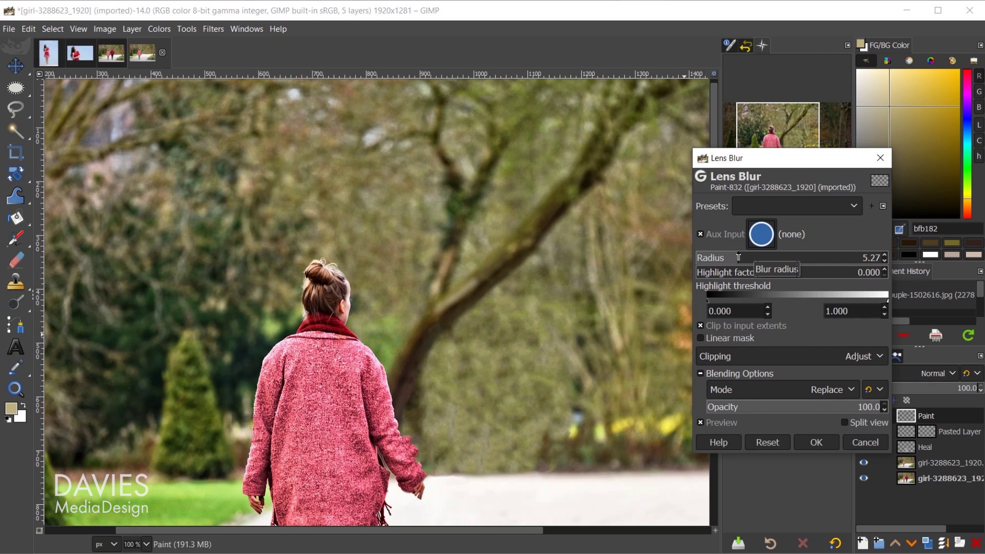
left_click(817, 442)
Select the Heal layer, enlarge the Healing brush to 58 px, and set a source spot in the foliage.
scroll(599, 449, "down", 1, "ctrl")
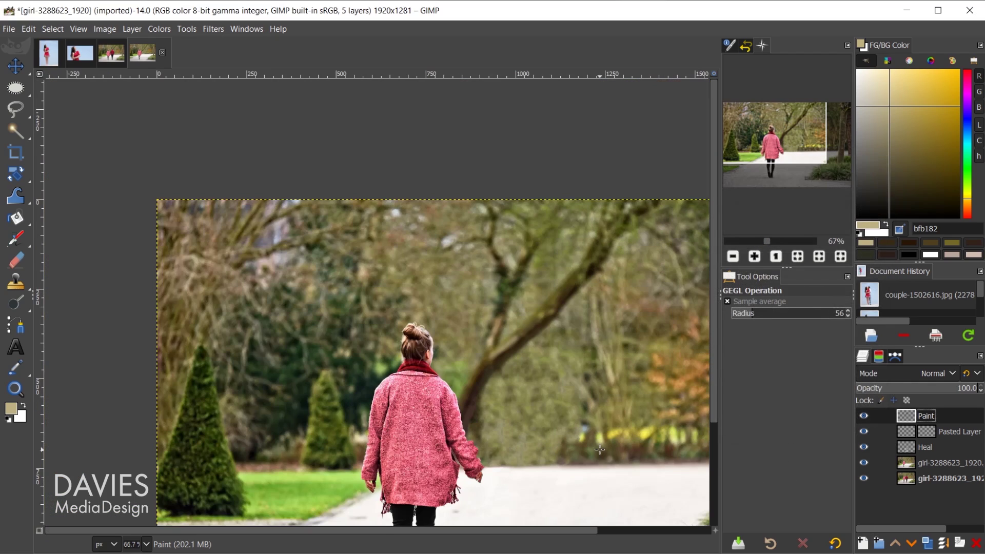
scroll(610, 529, "right", 1)
scroll(411, 317, "down", 1, "ctrl")
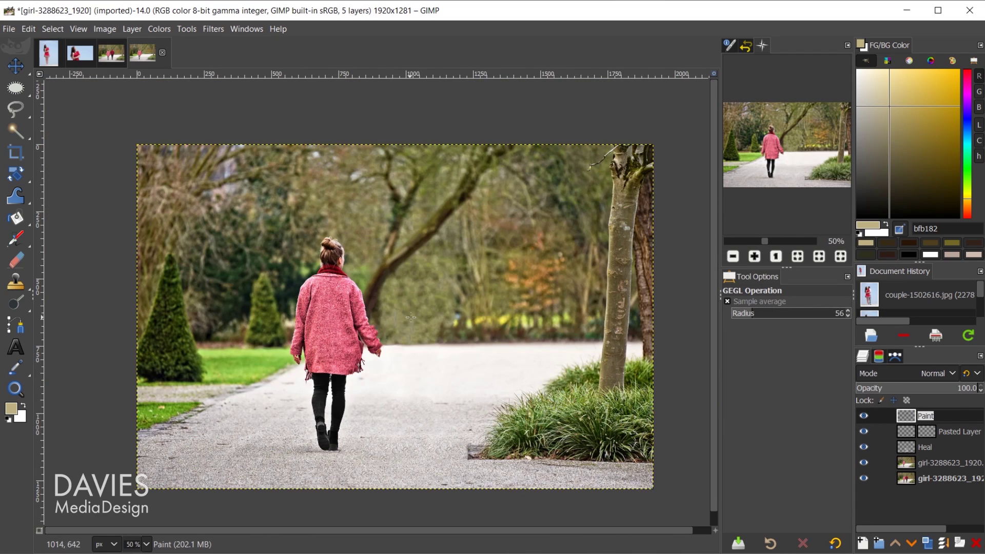
scroll(450, 294, "up", 3, "ctrl")
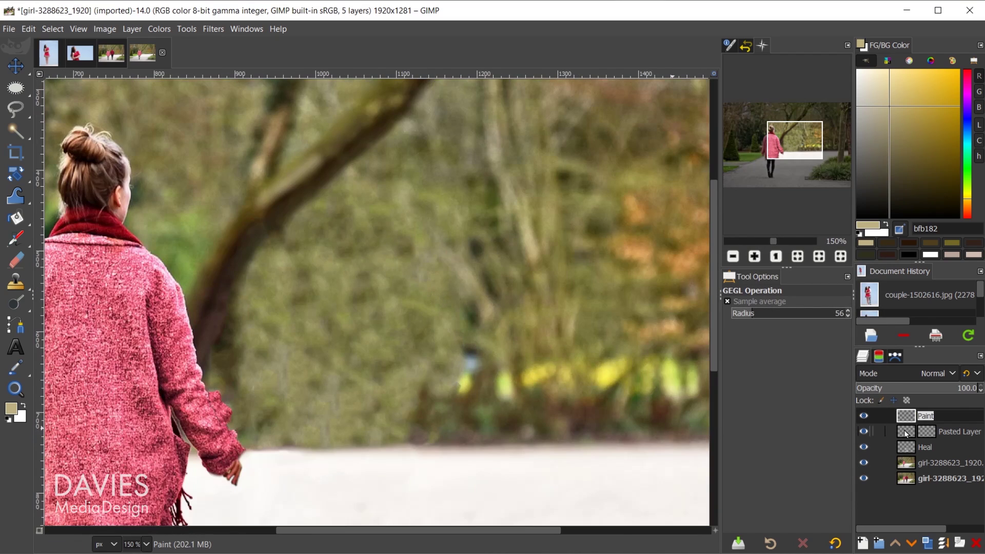
left_click(905, 448)
key("h")
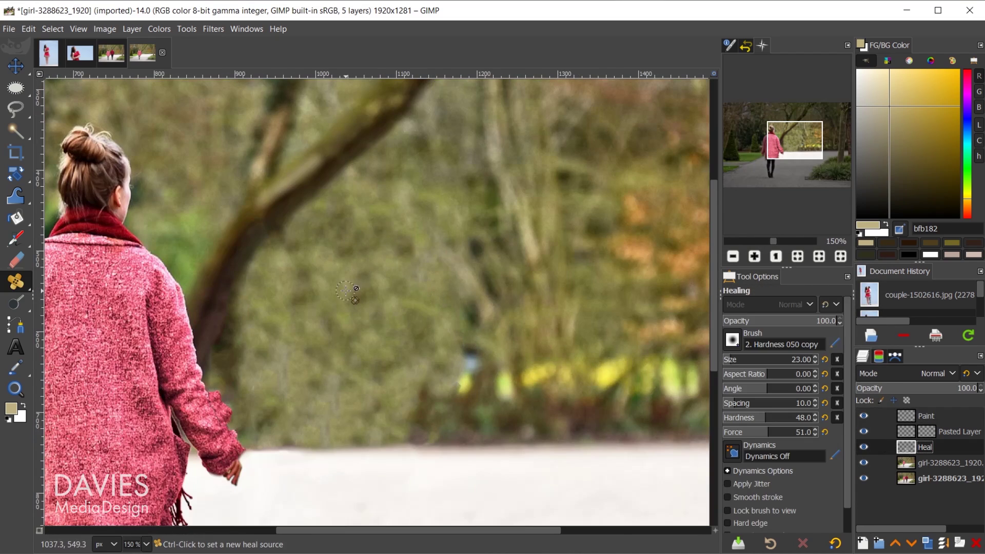
key("bracketright")
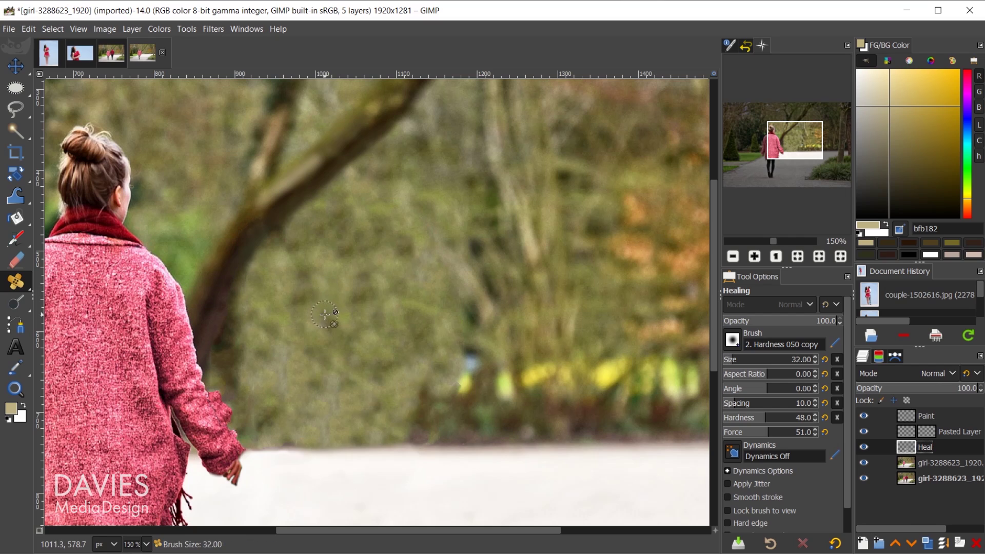
key("bracketright")
key("bracketright")
key("bracketright")
key("bracketright")
key("bracketright")
key("bracketright")
key("bracketright")
key("bracketright")
key("bracketright")
key("bracketright")
key("bracketright")
key("bracketright")
key("bracketright")
key("bracketright")
key("bracketright")
left_click(360, 316, "ctrl")
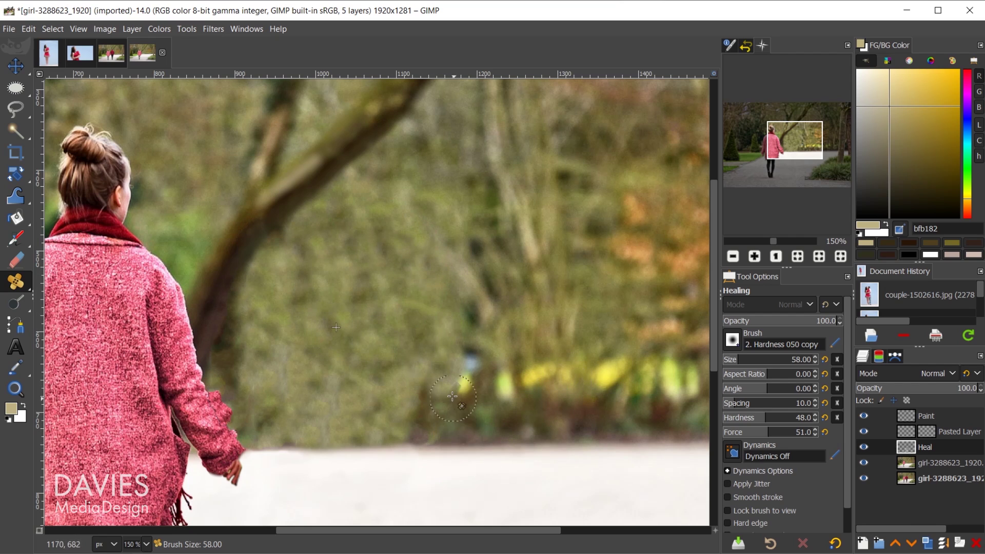
scroll(567, 439, "down", 4)
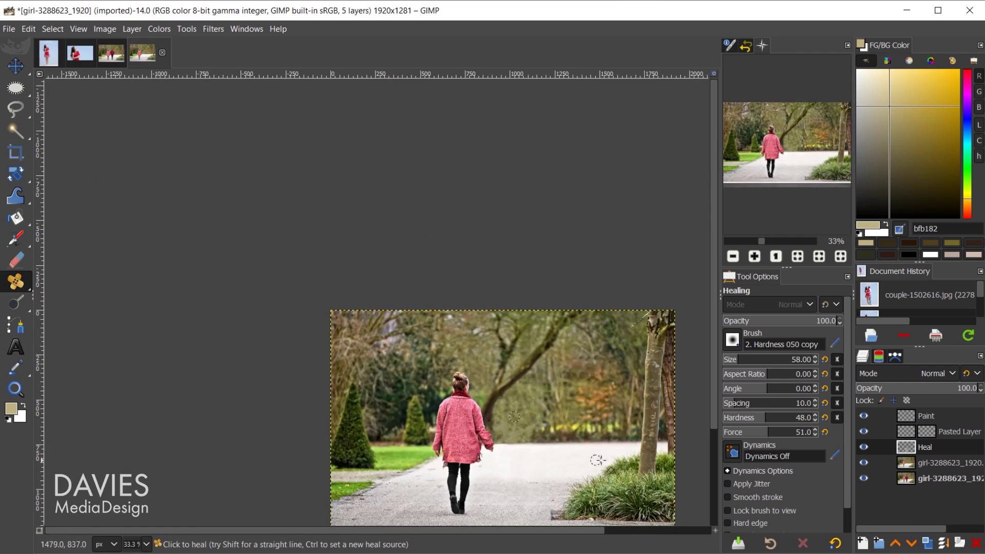
Select the bottom girl-3288623 layer and fit the whole image in view.
key("shift+j")
key("End")
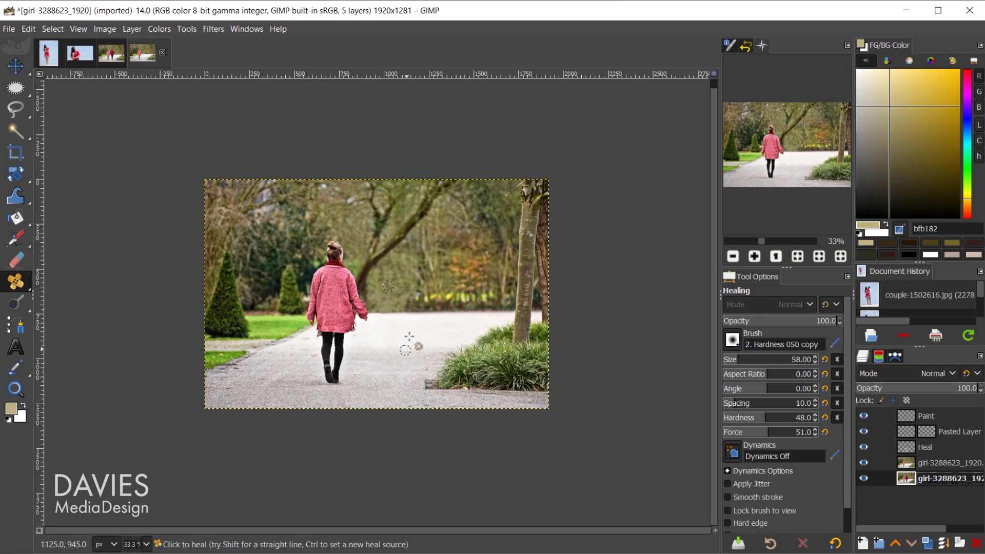